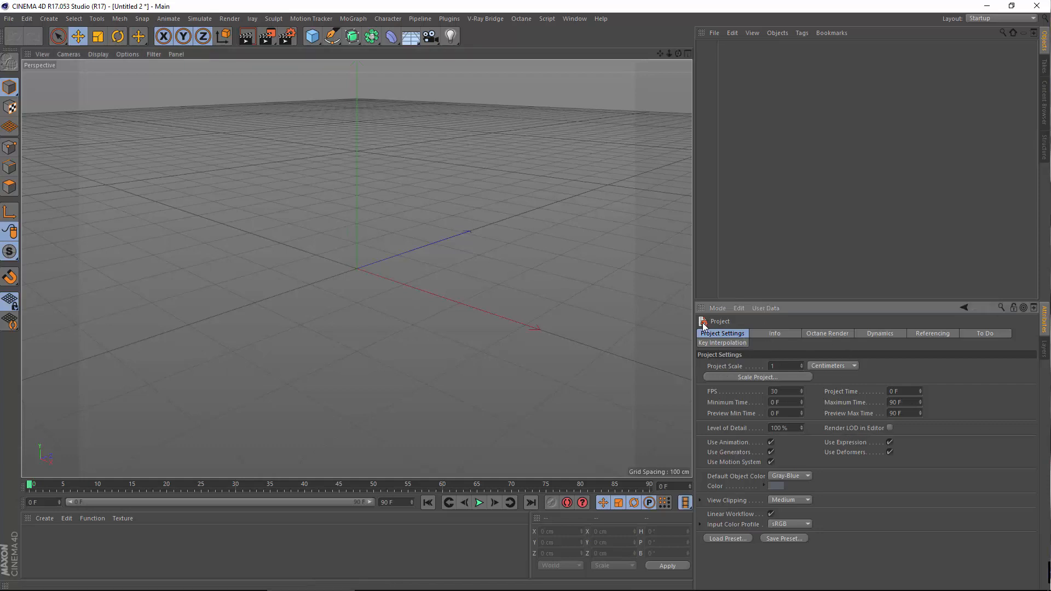
pyautogui.click(506, 18)
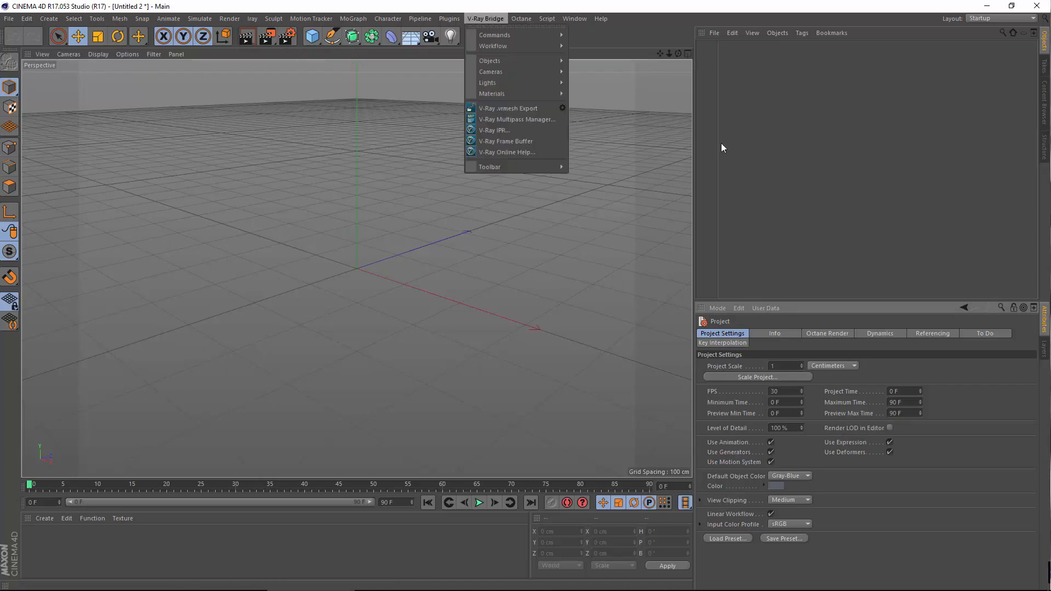
pyautogui.click(458, 384)
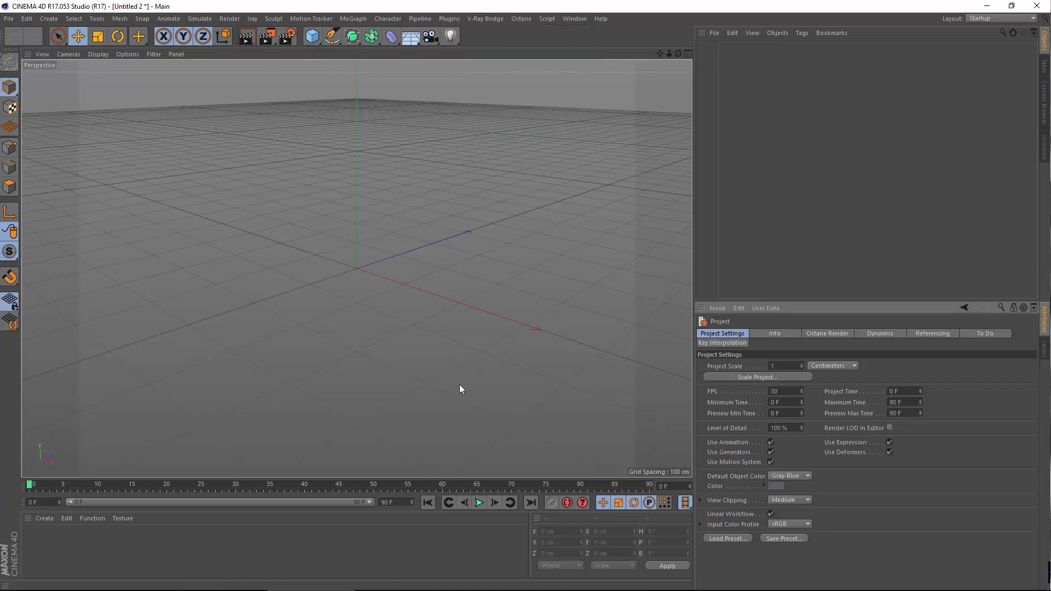
# Set the project scale unit to Centimeters in the project settings
pyautogui.click(835, 367)
pyautogui.click(833, 396)
# Set the unit display to Centimeters in the program preferences and close them
pyautogui.click(27, 19)
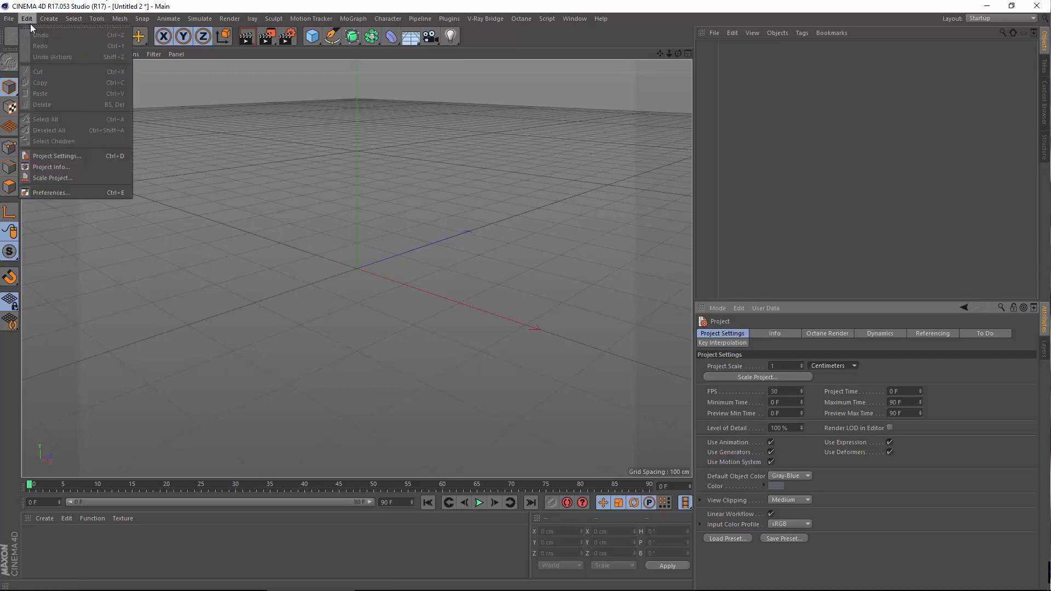
pyautogui.click(28, 21)
pyautogui.click(29, 21)
pyautogui.click(36, 192)
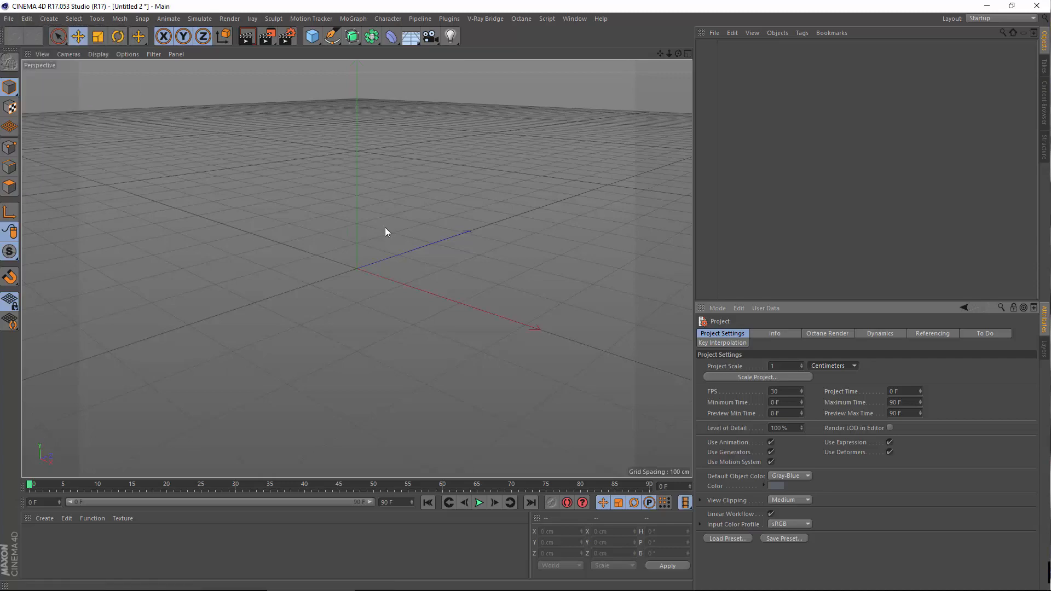
pyautogui.moveTo(218, 77); pyautogui.dragTo(474, 122)
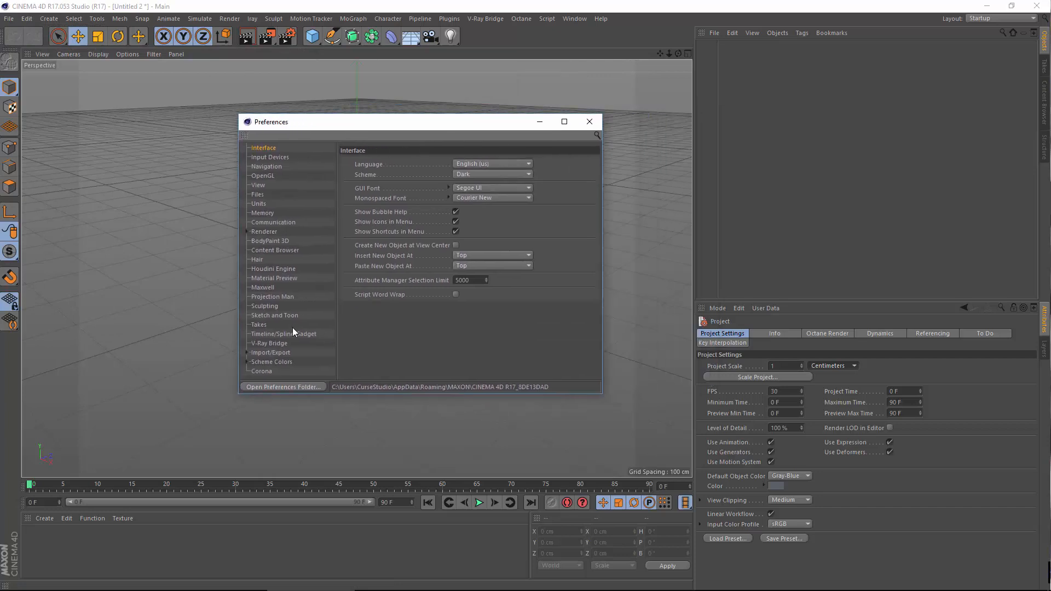
pyautogui.click(256, 204)
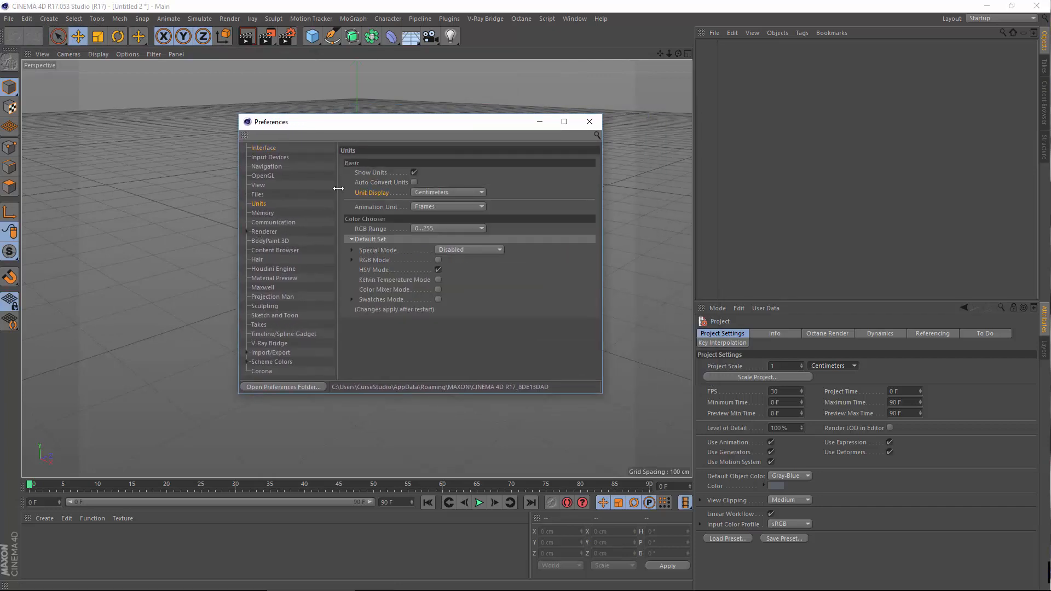
pyautogui.click(442, 194)
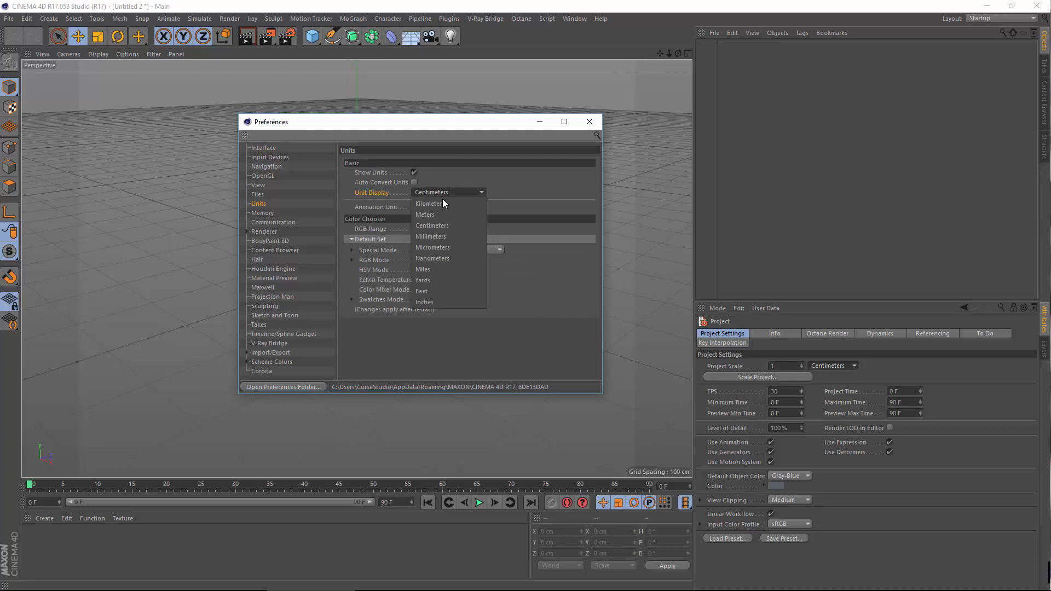
pyautogui.click(437, 227)
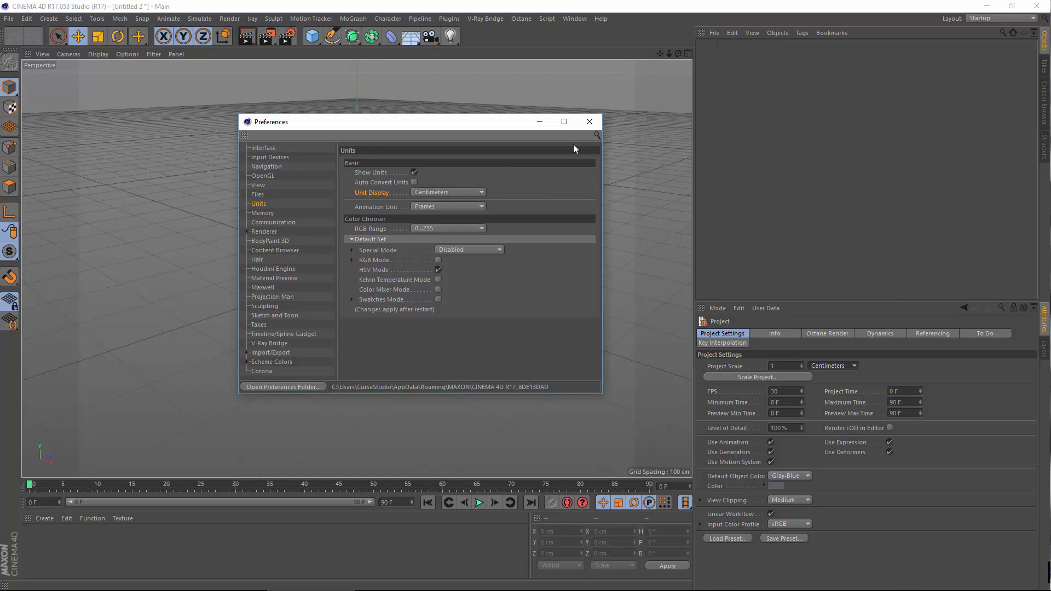
pyautogui.click(589, 122)
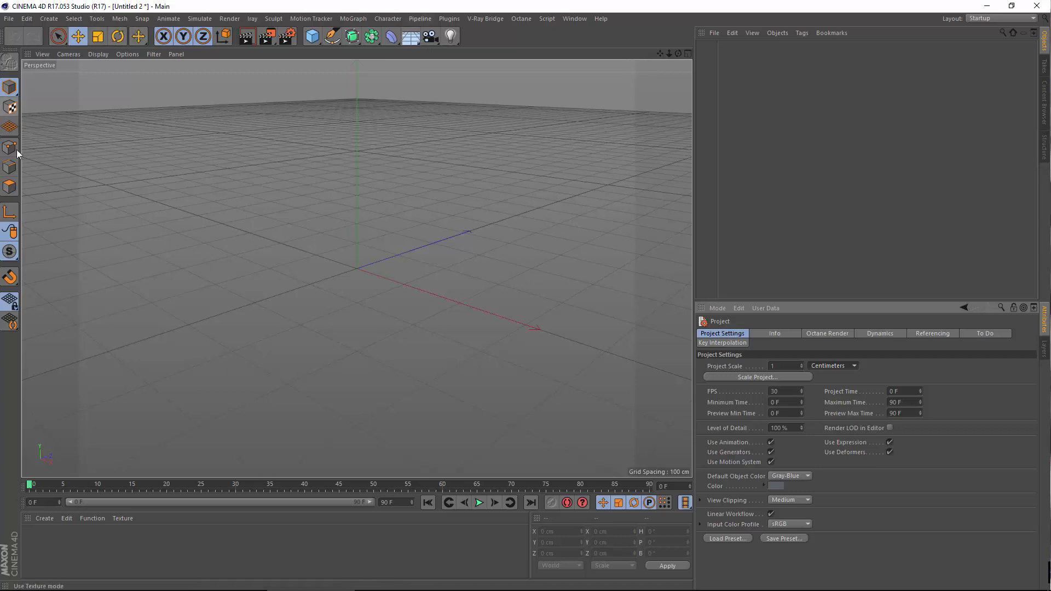
# Add a cube primitive to the scene in model mode
pyautogui.click(3, 93)
pyautogui.click(308, 38)
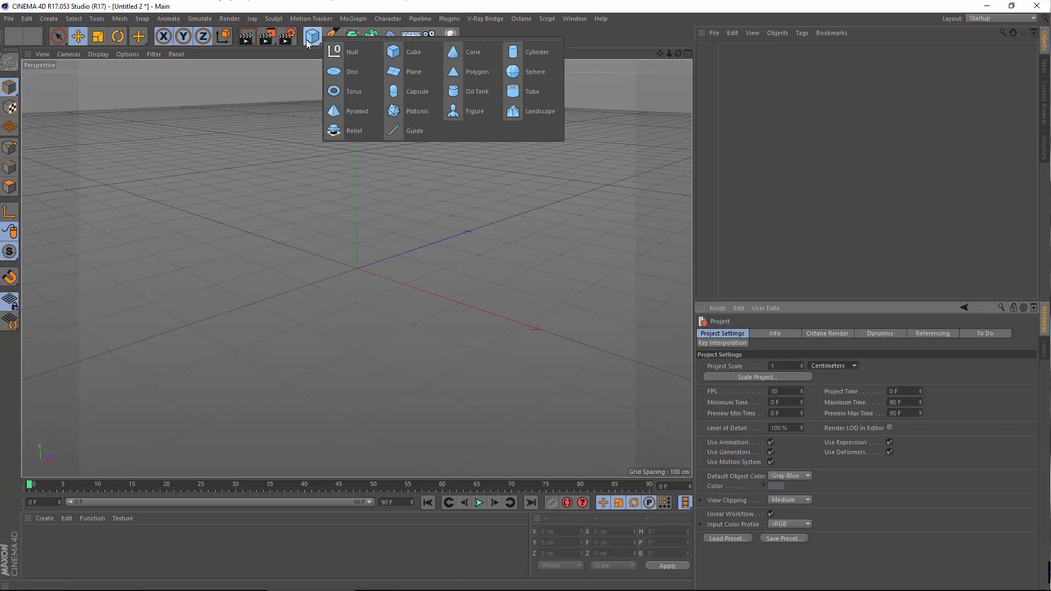
pyautogui.click(414, 52)
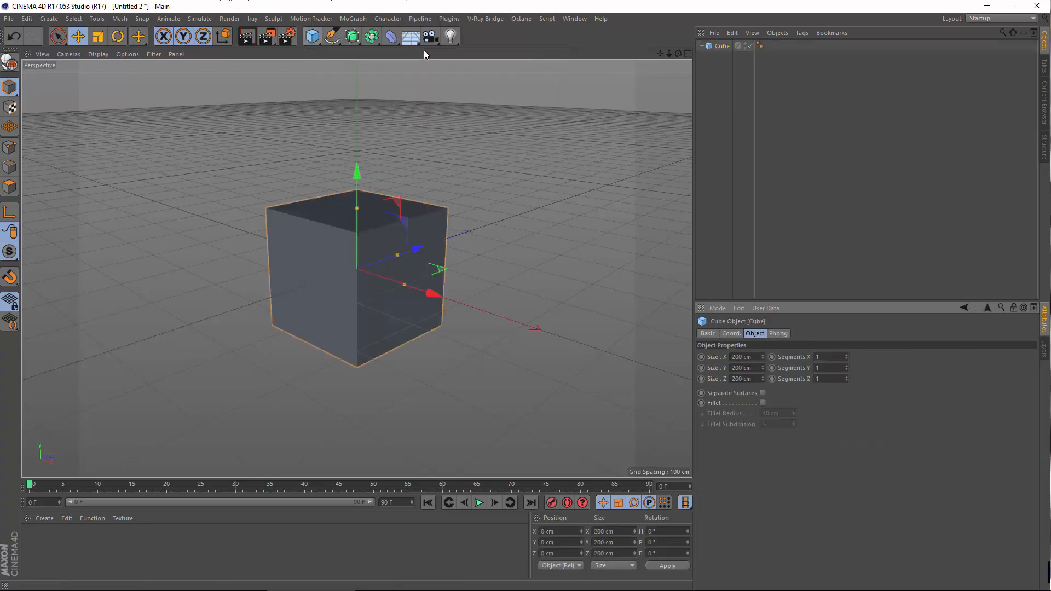
# Examine the cube from several angles and distances in the perspective view
pyautogui.moveTo(315, 213)
pyautogui.keyDown('alt'); pyautogui.mouseDown()
pyautogui.moveTo(359, 265)
pyautogui.moveTo(322, 289)
pyautogui.moveTo(349, 205)
pyautogui.moveTo(332, 251)
pyautogui.moveTo(441, 263)
pyautogui.moveTo(269, 248)
pyautogui.moveTo(641, 320)
pyautogui.moveTo(356, 277)
pyautogui.moveTo(302, 244)
pyautogui.moveTo(427, 281)
pyautogui.mouseUp(); pyautogui.keyUp('alt')
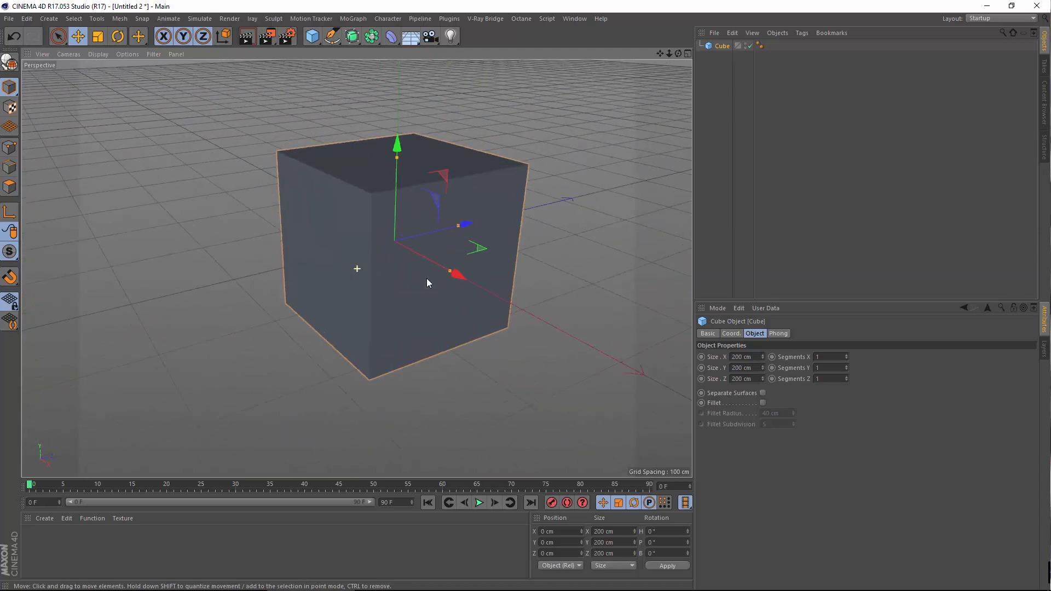
pyautogui.keyDown('alt'); pyautogui.moveTo(337, 298); pyautogui.dragTo(362, 268); pyautogui.keyUp('alt')
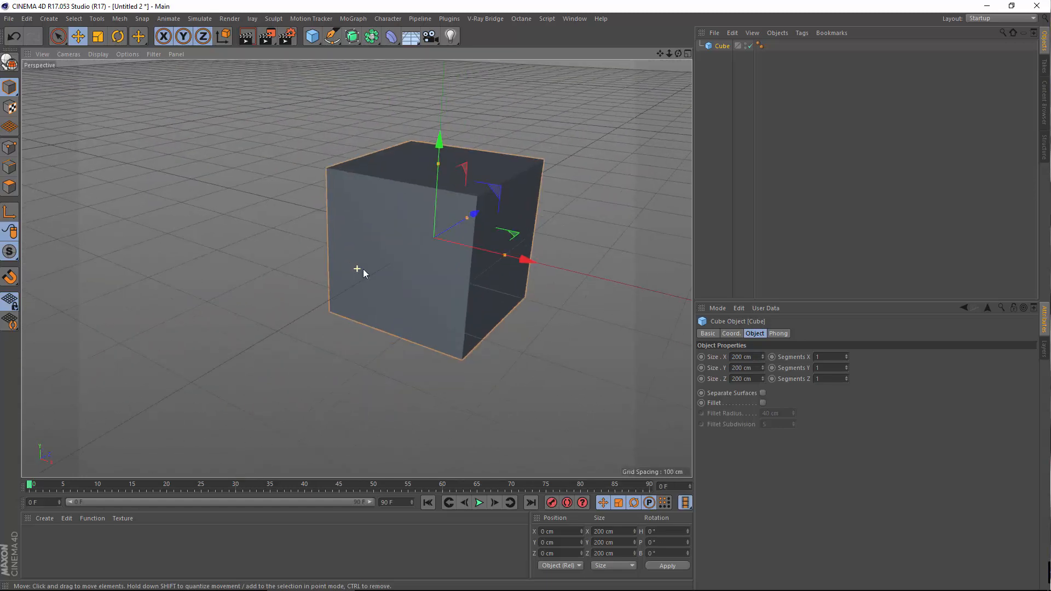
pyautogui.keyDown('alt'); pyautogui.moveTo(362, 269); pyautogui.dragTo(366, 241, button='right'); pyautogui.keyUp('alt')
pyautogui.keyDown('alt'); pyautogui.moveTo(366, 241); pyautogui.dragTo(404, 221); pyautogui.keyUp('alt')
pyautogui.keyDown('alt'); pyautogui.moveTo(309, 249); pyautogui.dragTo(433, 245); pyautogui.keyUp('alt')
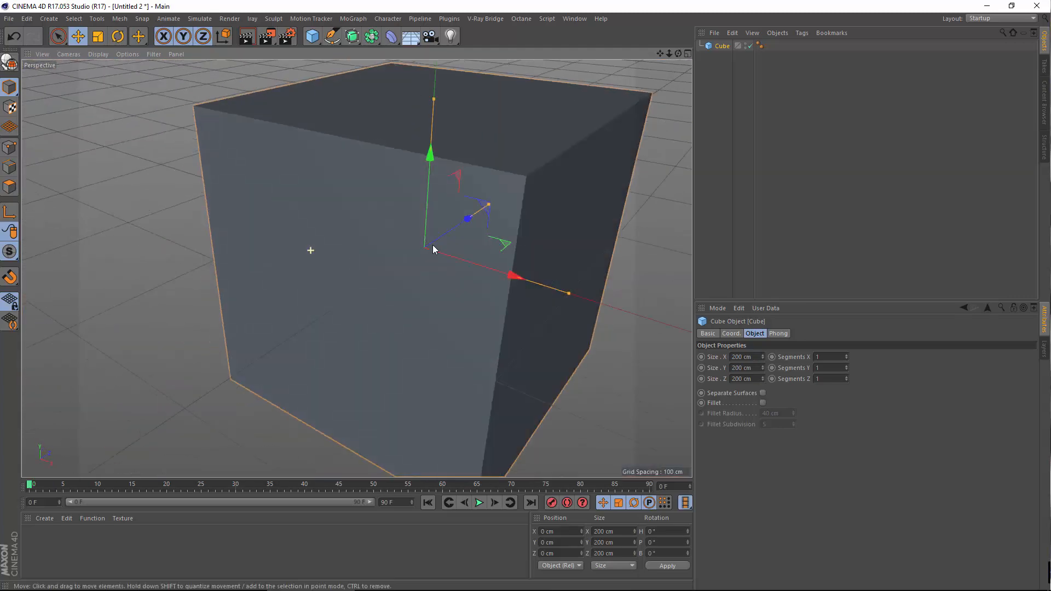
pyautogui.keyDown('alt'); pyautogui.moveTo(462, 234); pyautogui.dragTo(188, 172, button='right'); pyautogui.keyUp('alt')
pyautogui.keyDown('alt'); pyautogui.moveTo(443, 251); pyautogui.dragTo(357, 268, button='middle'); pyautogui.keyUp('alt')
pyautogui.keyDown('alt'); pyautogui.moveTo(357, 185); pyautogui.dragTo(399, 234, button='right'); pyautogui.keyUp('alt')
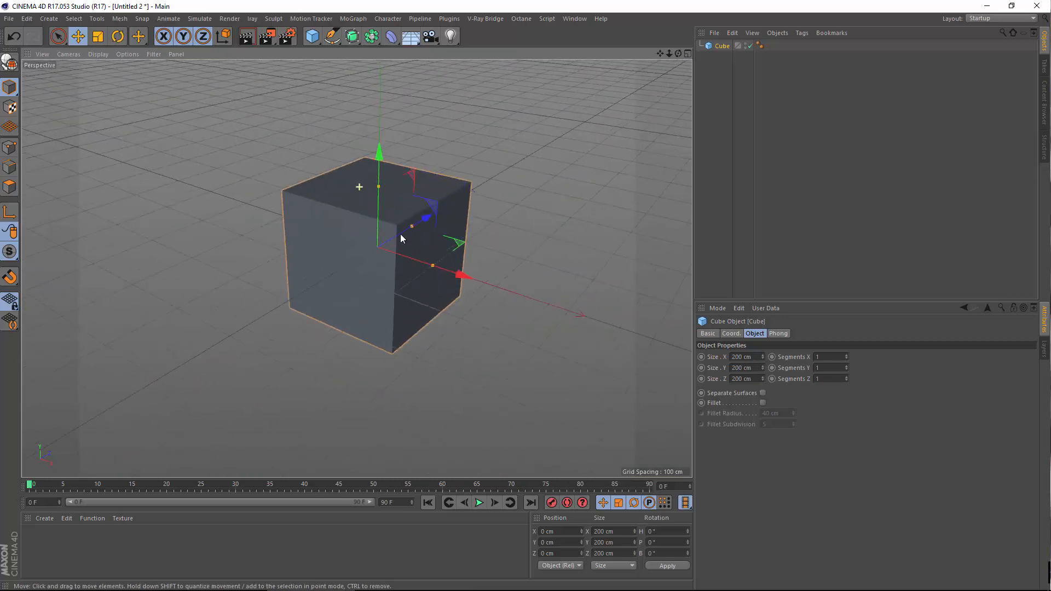
pyautogui.keyDown('alt'); pyautogui.moveTo(408, 246); pyautogui.dragTo(383, 219); pyautogui.keyUp('alt')
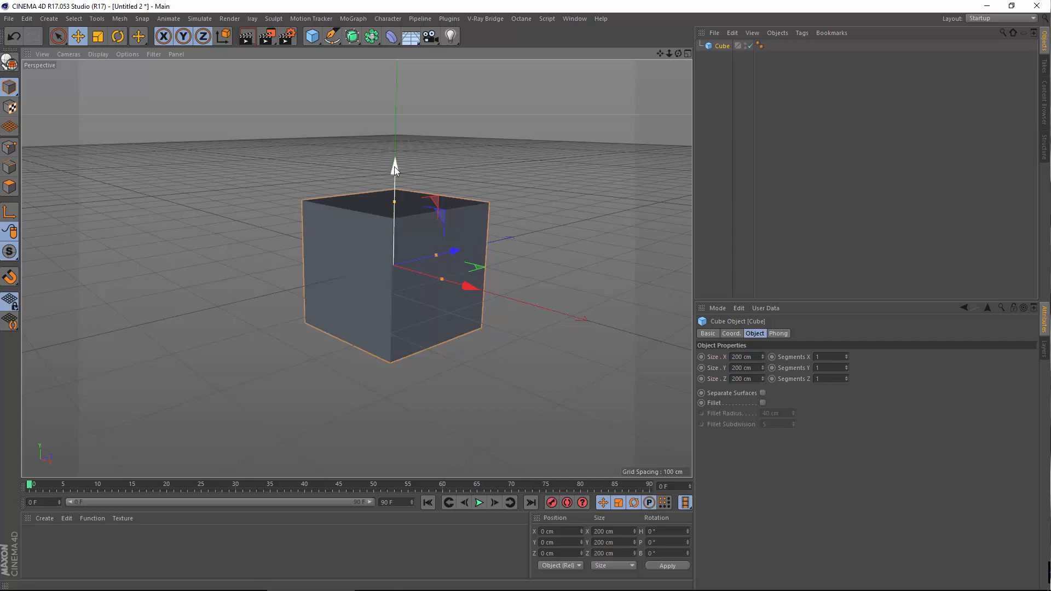
# Move the cube along its Y, Z and X axes to about X 17.3, Y 20.6, Z 47.1 cm
pyautogui.moveTo(394, 167)
pyautogui.mouseDown()
pyautogui.moveTo(399, 54)
pyautogui.moveTo(379, 153)
pyautogui.mouseUp()
pyautogui.moveTo(452, 241); pyautogui.dragTo(477, 229)
pyautogui.keyDown('alt'); pyautogui.moveTo(432, 289); pyautogui.dragTo(460, 257); pyautogui.keyUp('alt')
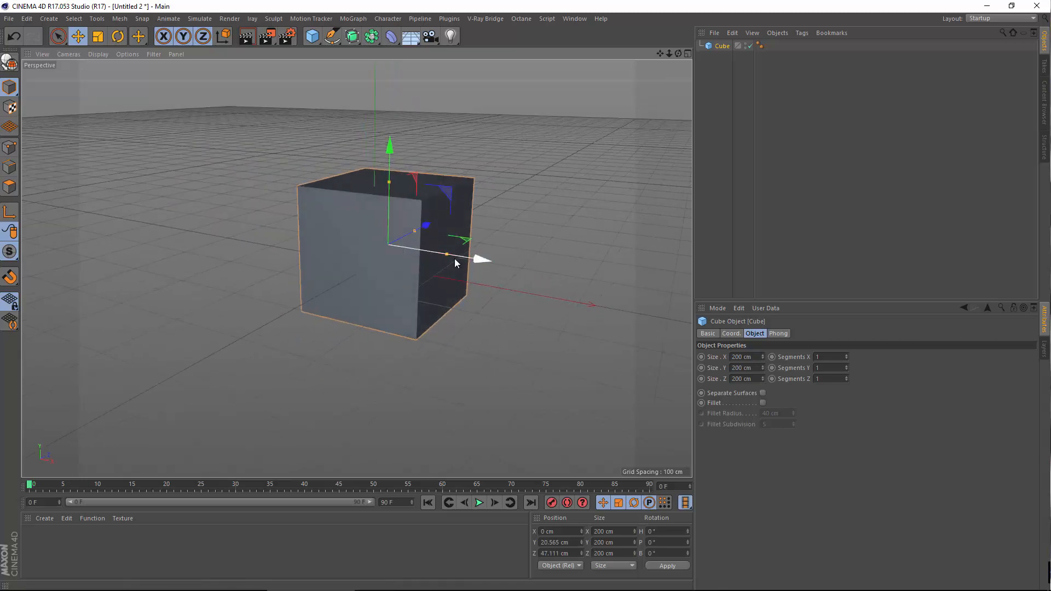
pyautogui.moveTo(367, 239); pyautogui.dragTo(480, 265)
pyautogui.click(301, 228)
pyautogui.keyDown('alt'); pyautogui.moveTo(300, 227); pyautogui.dragTo(356, 267, button='right'); pyautogui.keyUp('alt')
pyautogui.keyDown('alt'); pyautogui.moveTo(356, 268); pyautogui.dragTo(327, 312, button='middle'); pyautogui.keyUp('alt')
pyautogui.click(380, 263)
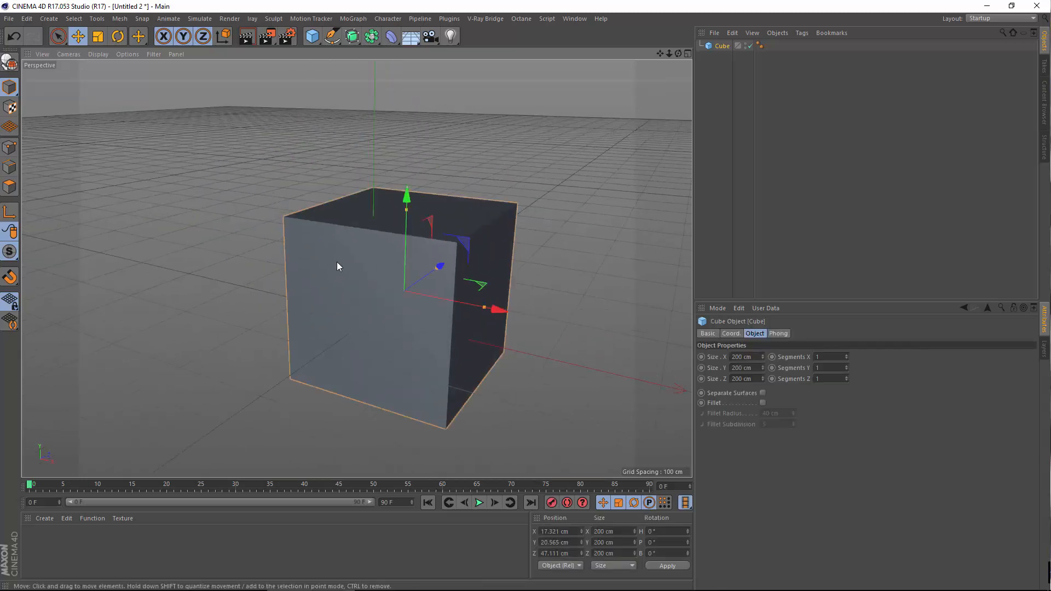
pyautogui.keyDown('alt'); pyautogui.moveTo(336, 262); pyautogui.dragTo(252, 252, button='middle'); pyautogui.keyUp('alt')
pyautogui.keyDown('alt'); pyautogui.moveTo(263, 297); pyautogui.dragTo(305, 243); pyautogui.keyUp('alt')
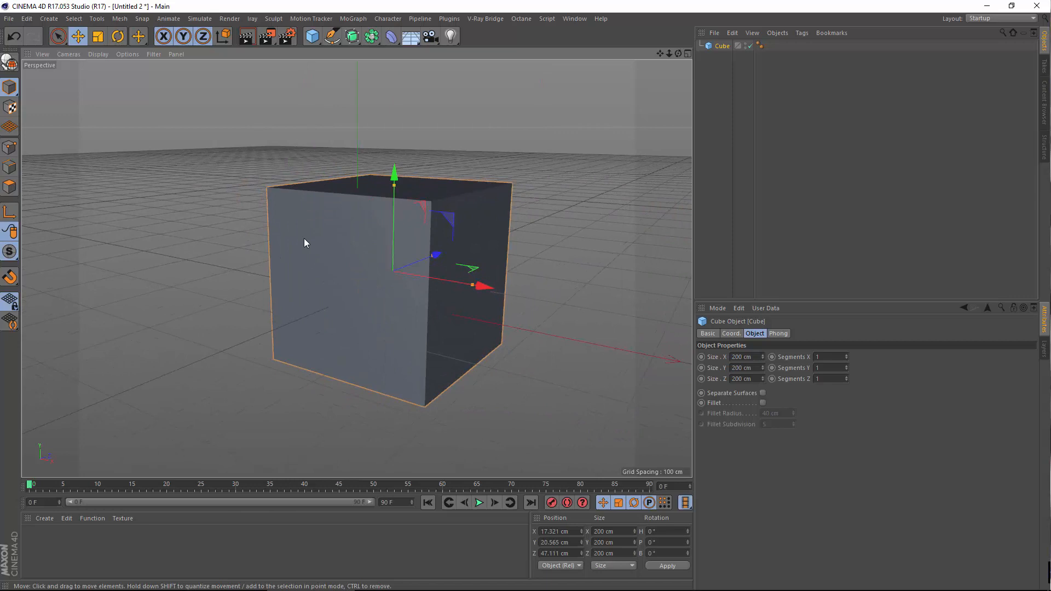
# Switch to point mode and convert the cube into an editable polygon object
pyautogui.click(5, 148)
pyautogui.keyDown('alt'); pyautogui.moveTo(403, 276); pyautogui.dragTo(393, 281); pyautogui.keyUp('alt')
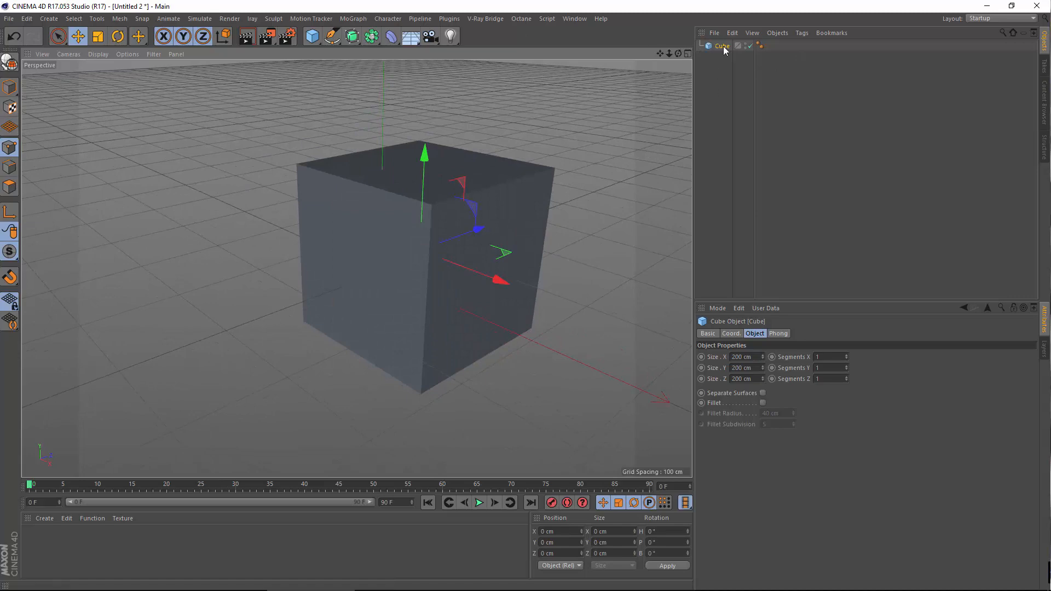
pyautogui.keyDown('alt'); pyautogui.moveTo(327, 183); pyautogui.dragTo(380, 180); pyautogui.keyUp('alt')
pyautogui.keyDown('alt'); pyautogui.moveTo(407, 231); pyautogui.dragTo(356, 267, button='middle'); pyautogui.keyUp('alt')
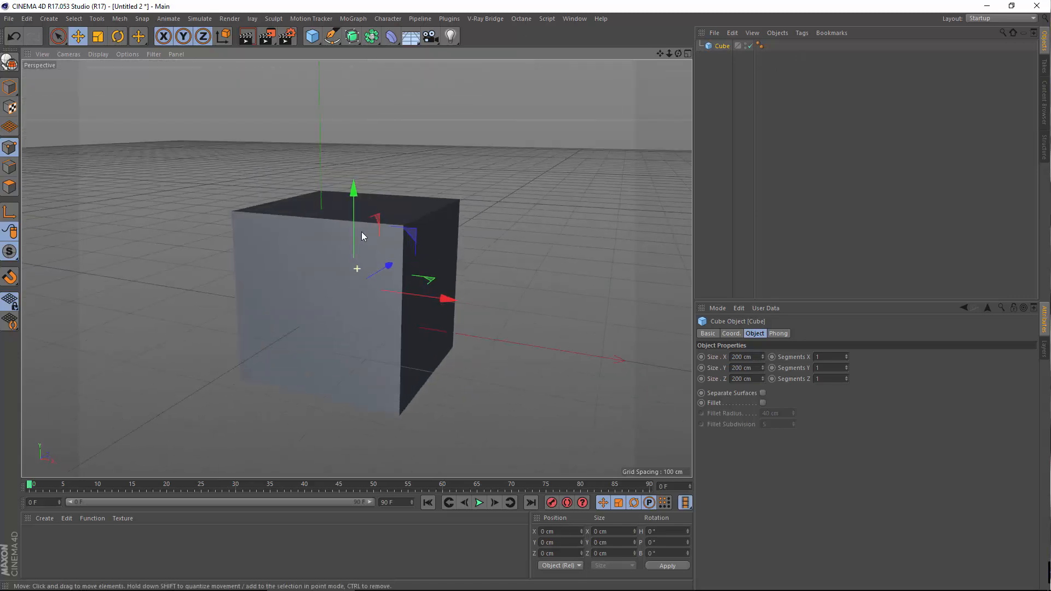
pyautogui.keyDown('alt'); pyautogui.moveTo(356, 241); pyautogui.dragTo(324, 244); pyautogui.keyUp('alt')
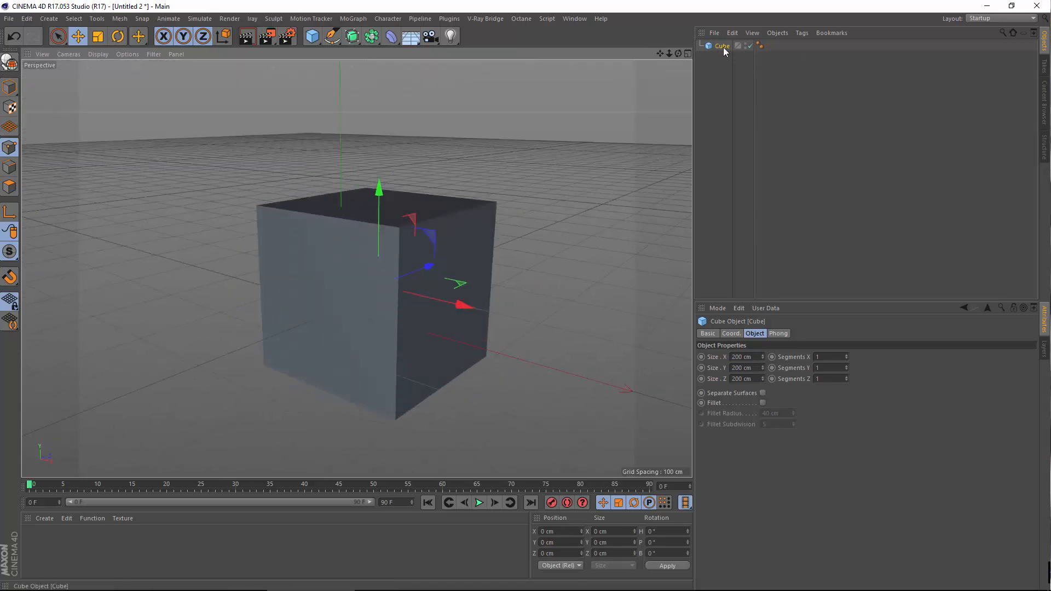
pyautogui.press('c')
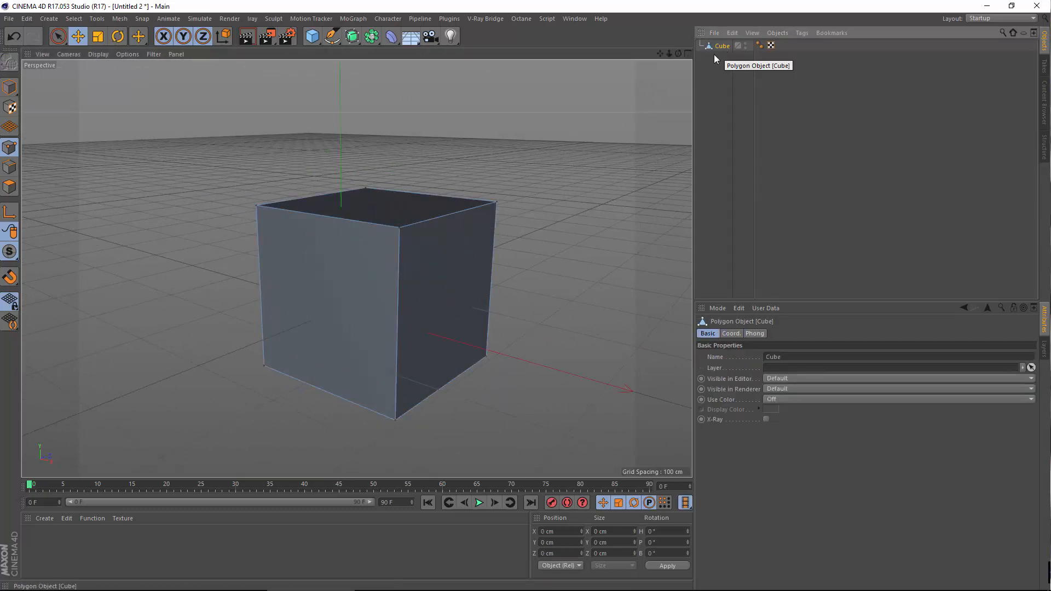
pyautogui.keyDown('alt'); pyautogui.moveTo(482, 175); pyautogui.dragTo(457, 217); pyautogui.keyUp('alt')
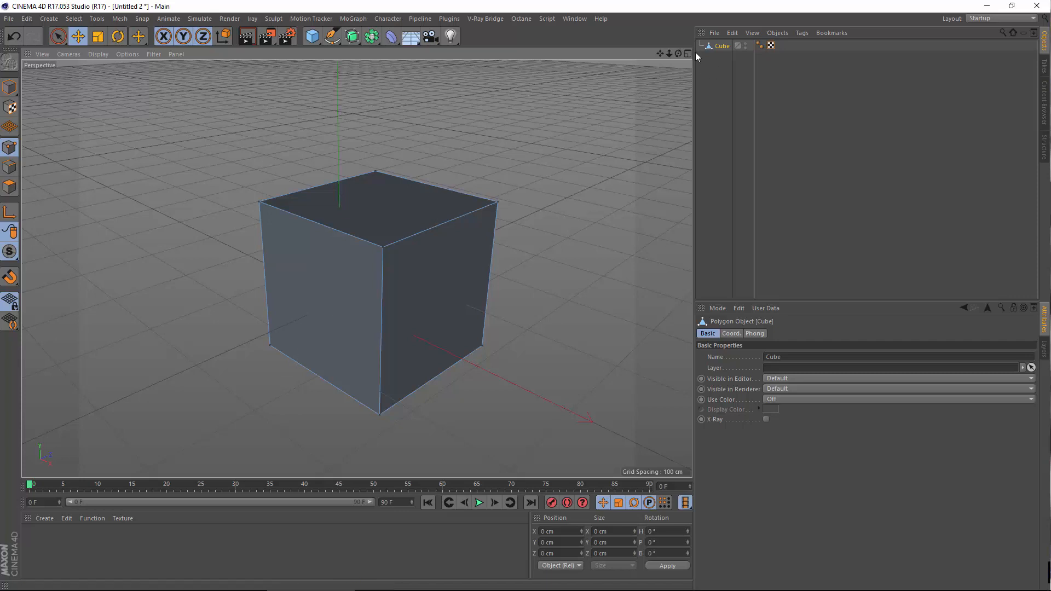
# Undo the cube's conversion to a polygon object and redo it
pyautogui.click(14, 36)
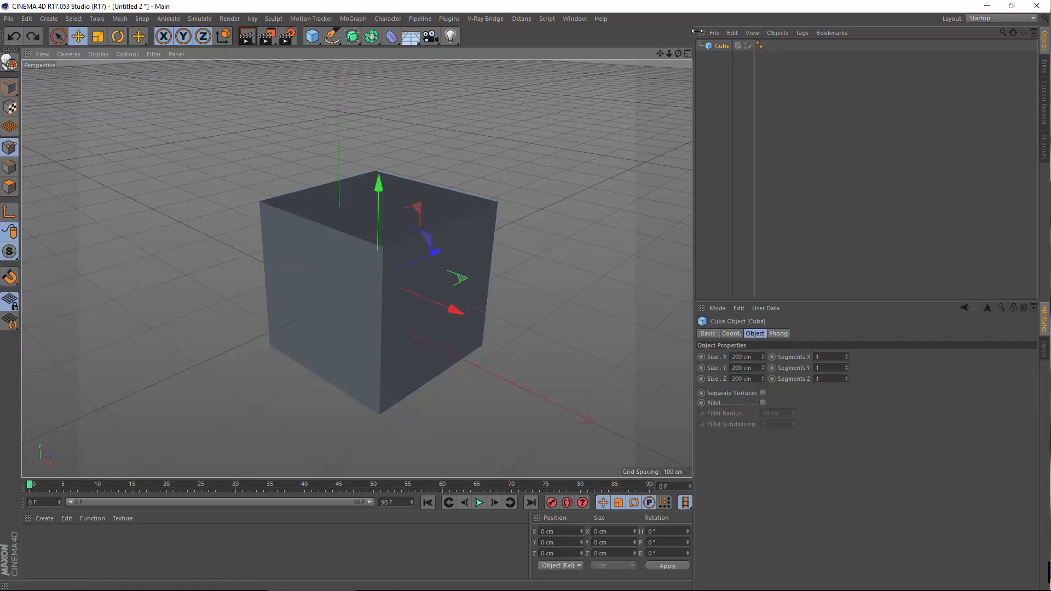
pyautogui.click(33, 36)
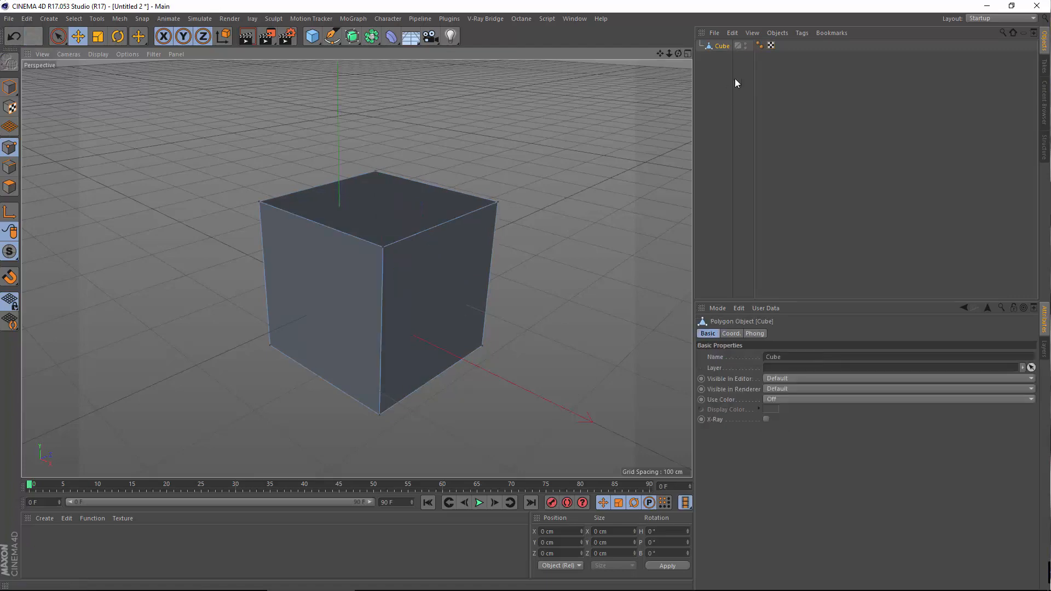
# Select three corner points of the cube's front face: both ends of one vertical edge and the opposite upper corner
pyautogui.keyDown('alt'); pyautogui.moveTo(416, 257); pyautogui.dragTo(441, 223); pyautogui.keyUp('alt')
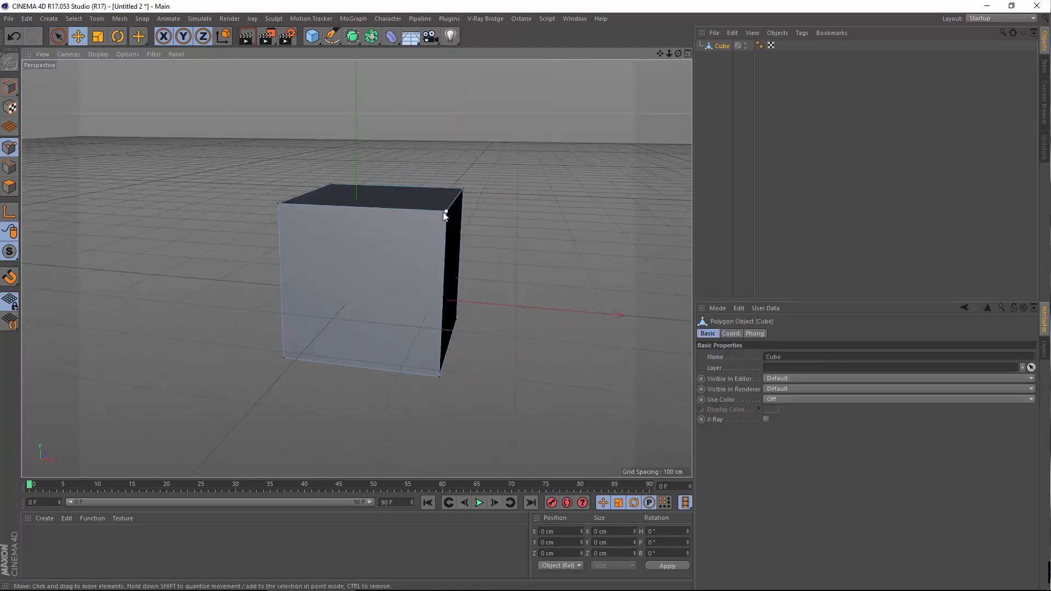
pyautogui.click(443, 212)
pyautogui.keyDown('alt'); pyautogui.moveTo(429, 284); pyautogui.dragTo(293, 334); pyautogui.keyUp('alt')
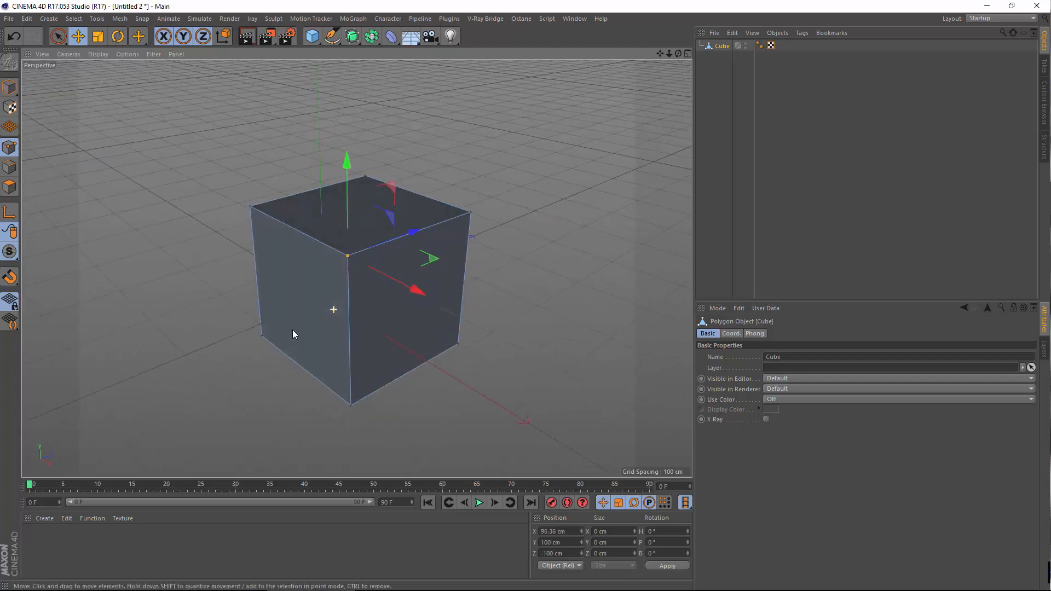
pyautogui.keyDown('alt'); pyautogui.moveTo(387, 367); pyautogui.dragTo(417, 359); pyautogui.keyUp('alt')
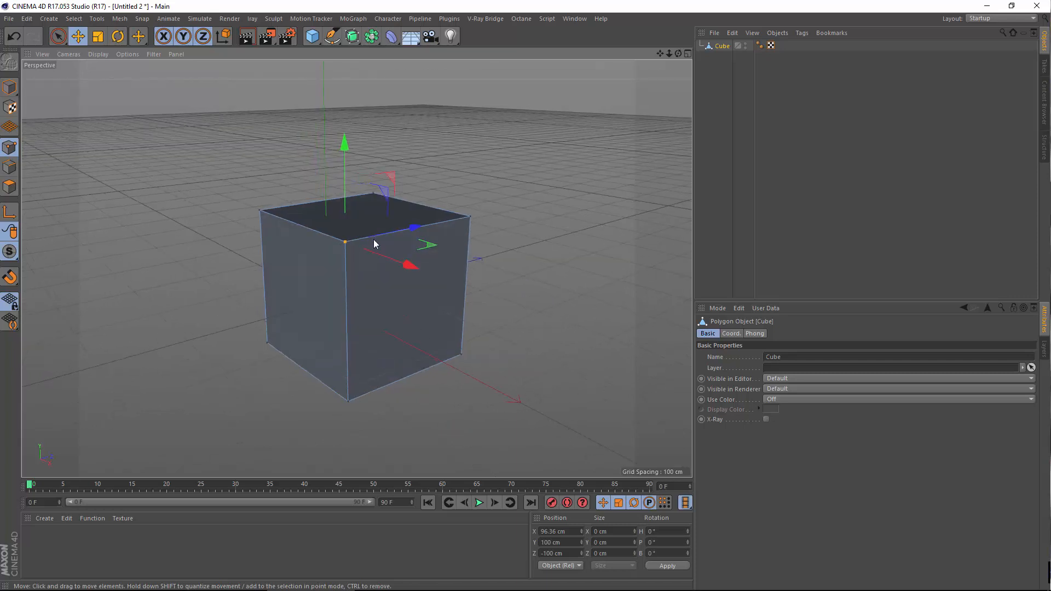
pyautogui.keyDown('shift'); pyautogui.click(348, 400); pyautogui.keyUp('shift')
pyautogui.keyDown('alt'); pyautogui.moveTo(367, 423); pyautogui.dragTo(351, 320); pyautogui.keyUp('alt')
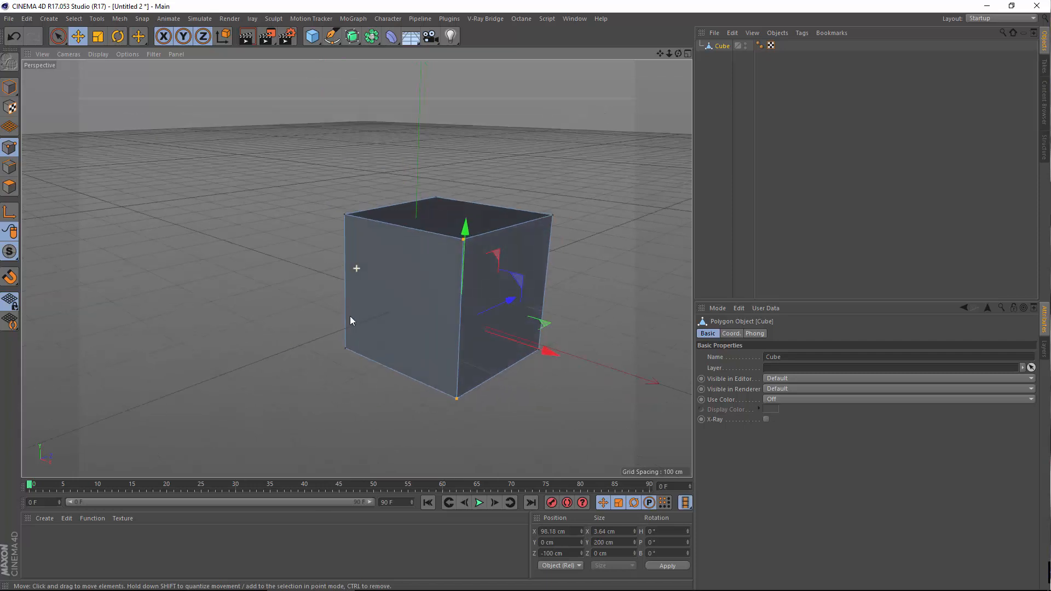
pyautogui.keyDown('shift'); pyautogui.click(342, 215); pyautogui.keyUp('shift')
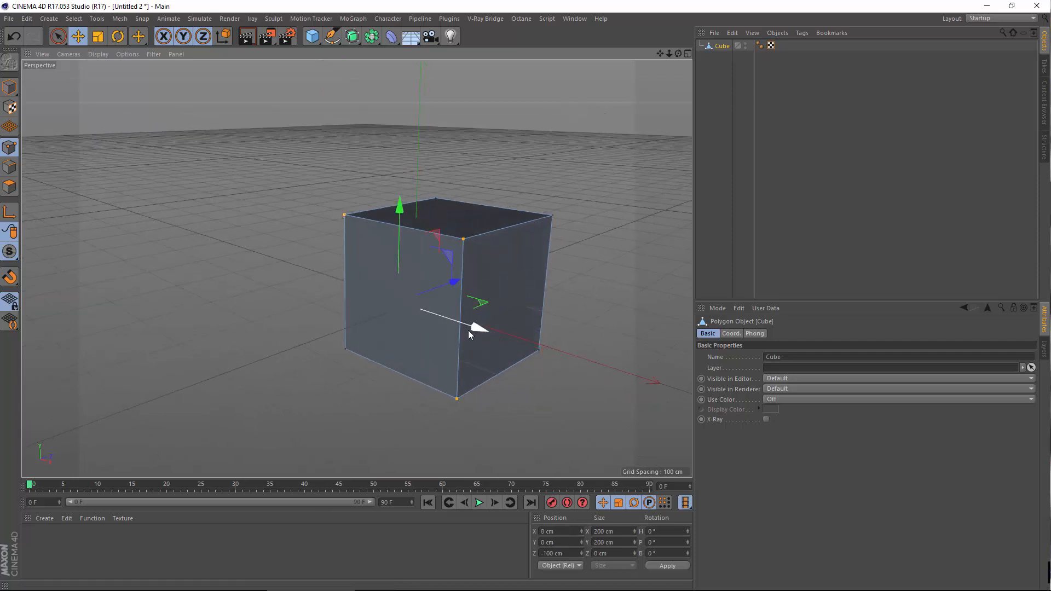
# Move the three selected corner points about 122 cm along the X axis, and undo the move
pyautogui.moveTo(469, 331); pyautogui.dragTo(559, 360)
pyautogui.keyDown('alt'); pyautogui.moveTo(559, 360); pyautogui.dragTo(257, 318); pyautogui.keyUp('alt')
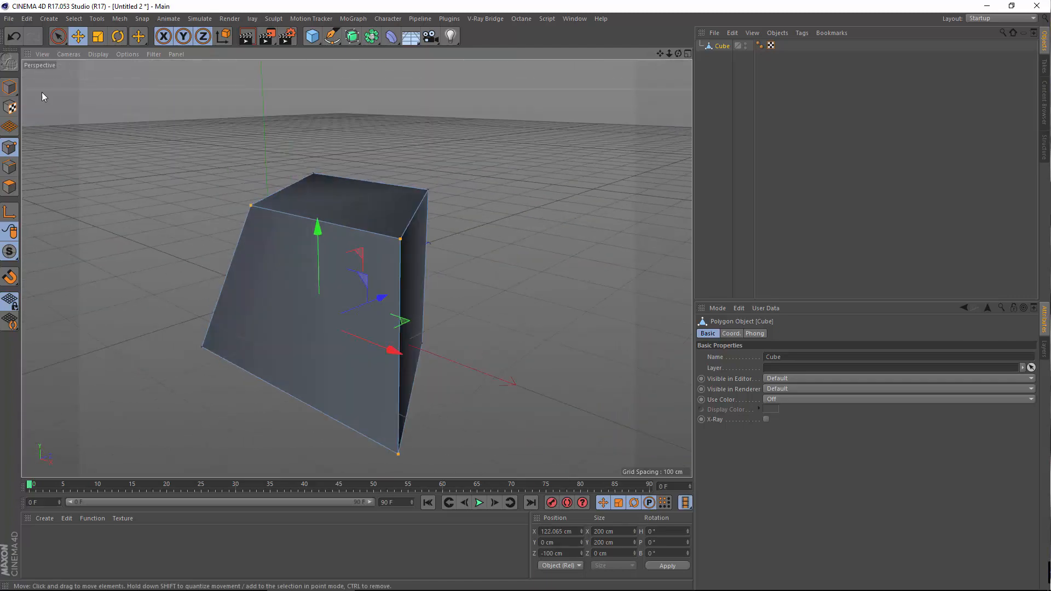
pyautogui.click(14, 38)
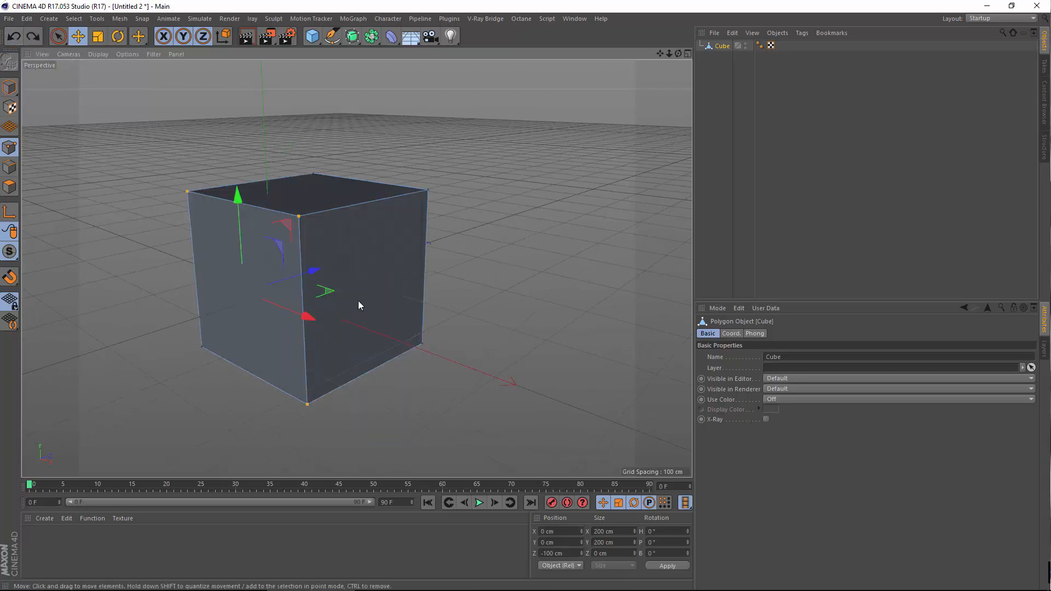
# Deselect all of the cube's points
pyautogui.keyDown('alt'); pyautogui.moveTo(436, 331); pyautogui.dragTo(533, 365, button='middle'); pyautogui.keyUp('alt')
pyautogui.click(260, 225)
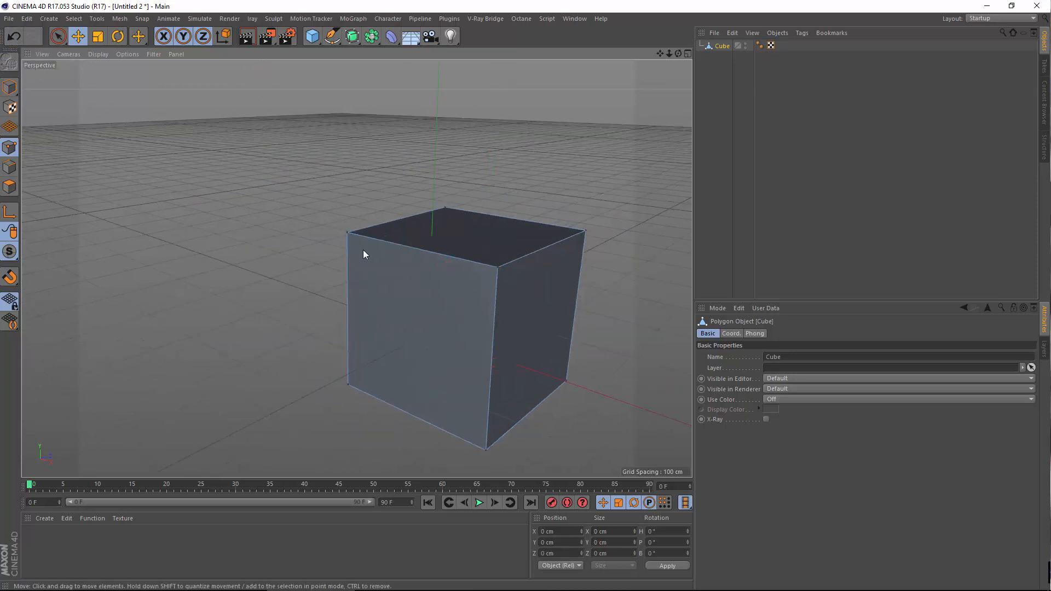
pyautogui.keyDown('alt'); pyautogui.moveTo(363, 250); pyautogui.dragTo(306, 232, button='middle'); pyautogui.keyUp('alt')
# Set the undo depth to 100 in the Memory preferences
pyautogui.click(9, 19)
pyautogui.moveTo(26, 18)
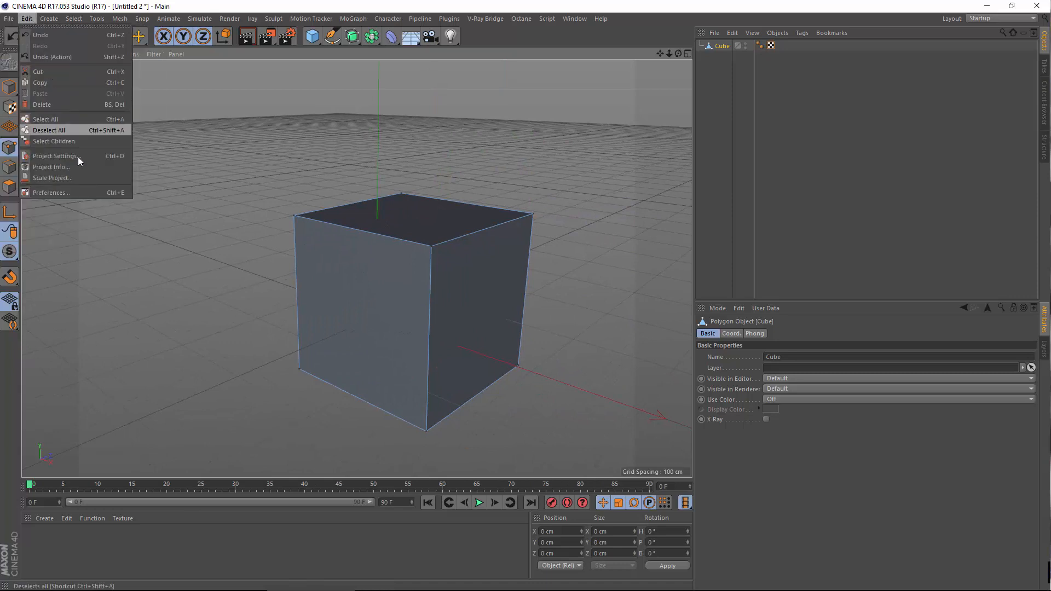
pyautogui.click(78, 191)
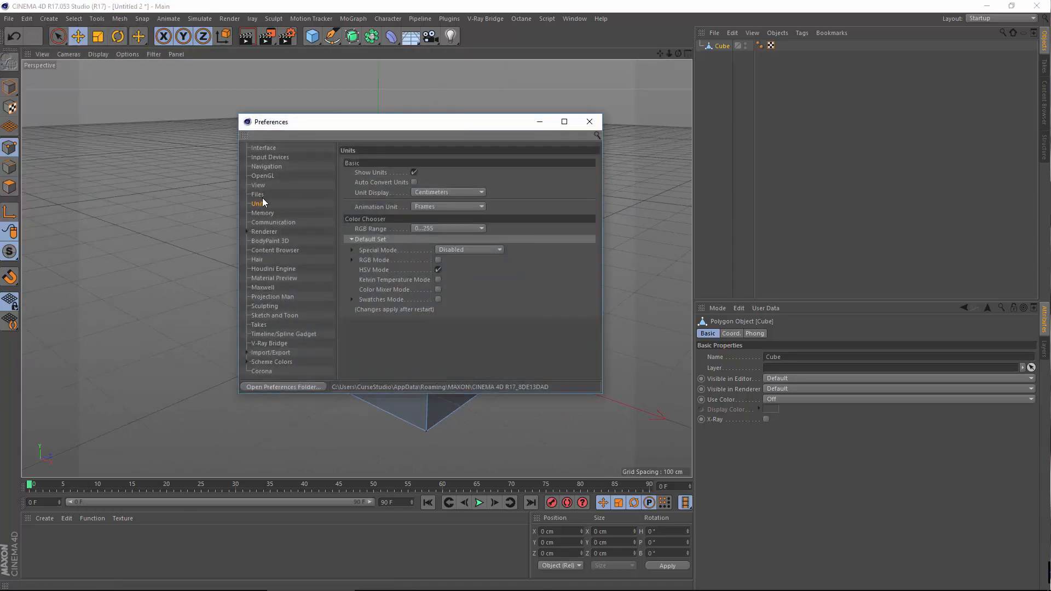
pyautogui.click(262, 219)
pyautogui.click(259, 214)
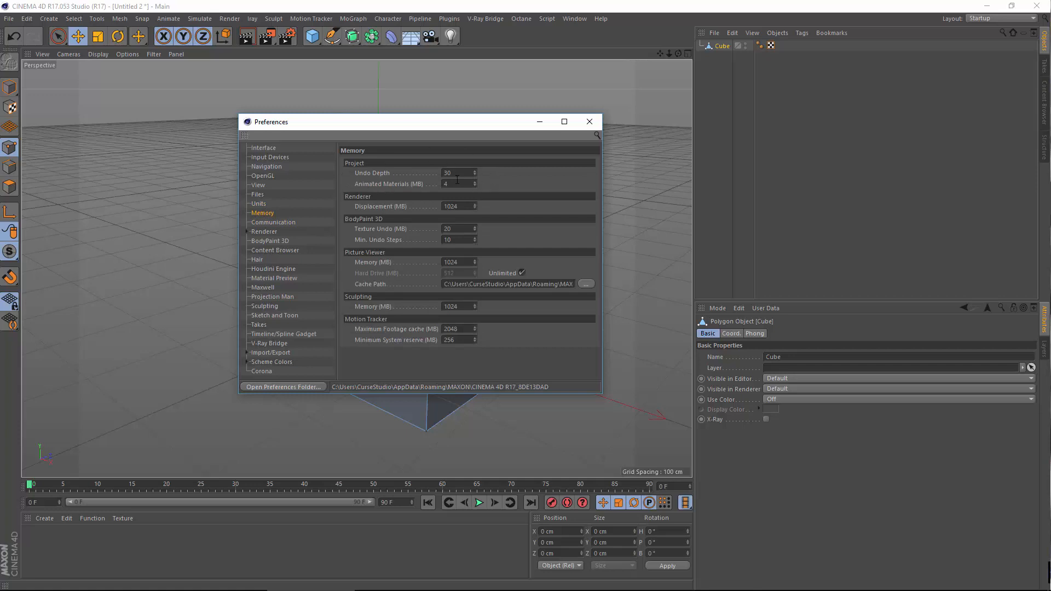
pyautogui.press('BackSpace')
pyautogui.press('BackSpace')
pyautogui.write('100')
pyautogui.press('Return')
pyautogui.moveTo(424, 129)
pyautogui.mouseDown()
pyautogui.moveTo(468, 153)
pyautogui.moveTo(430, 129)
pyautogui.mouseUp()
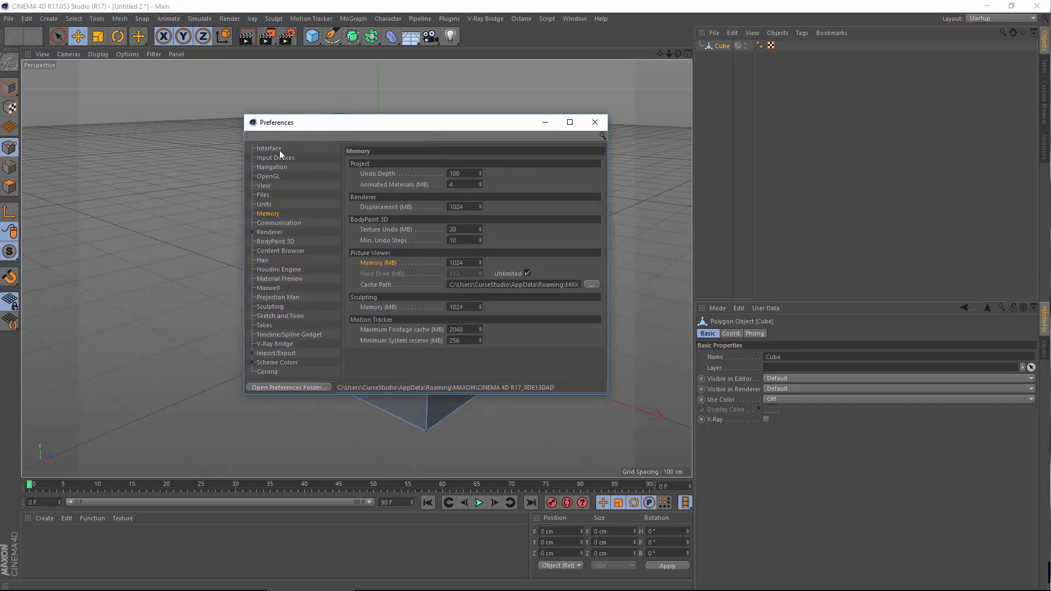
# Turn on auto-save in the Files preferences
pyautogui.click(272, 167)
pyautogui.click(271, 175)
pyautogui.click(267, 185)
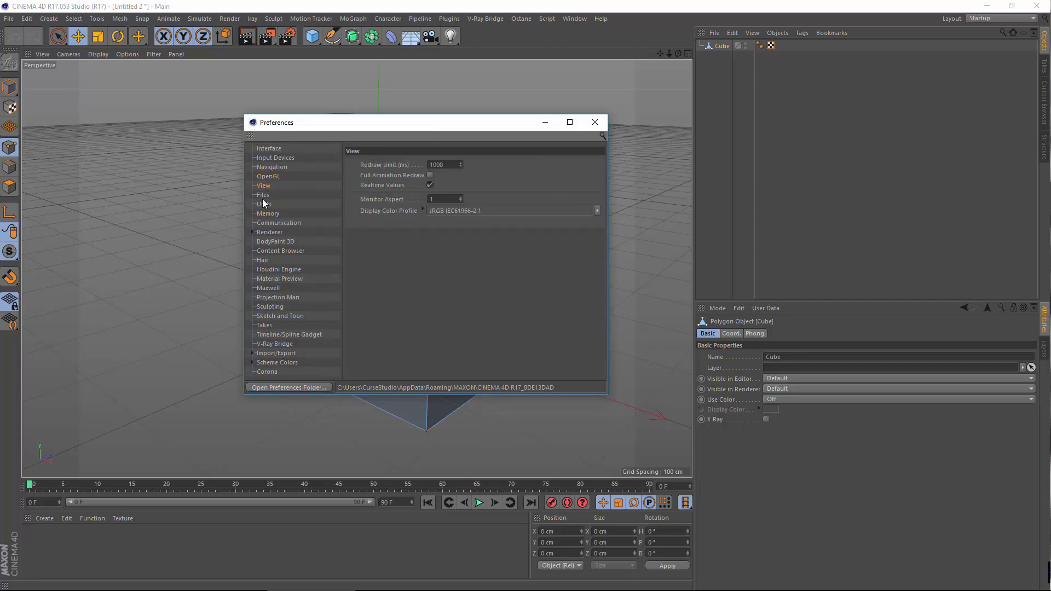
pyautogui.click(262, 195)
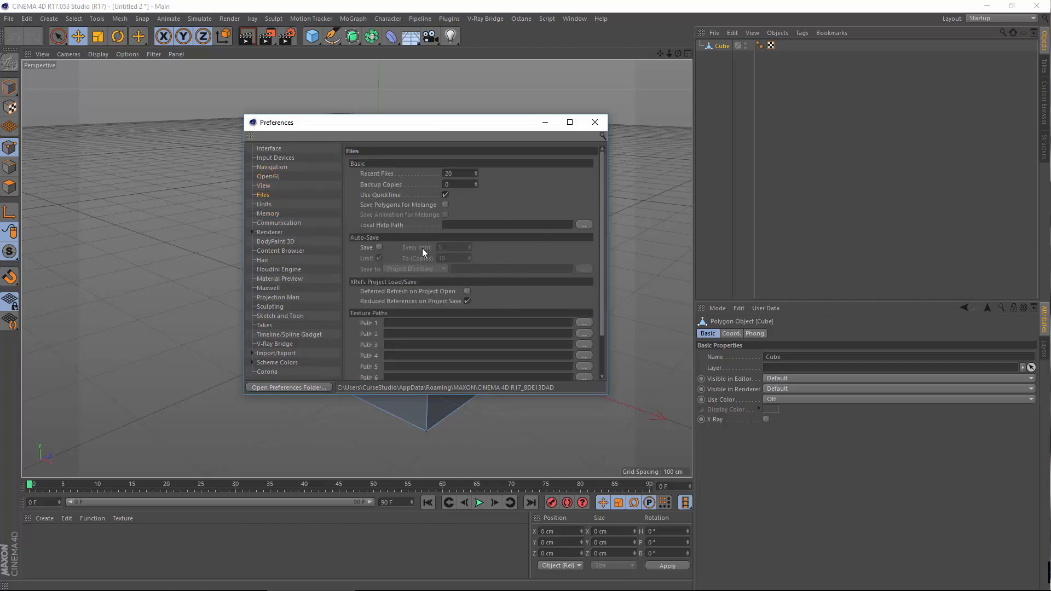
pyautogui.click(378, 248)
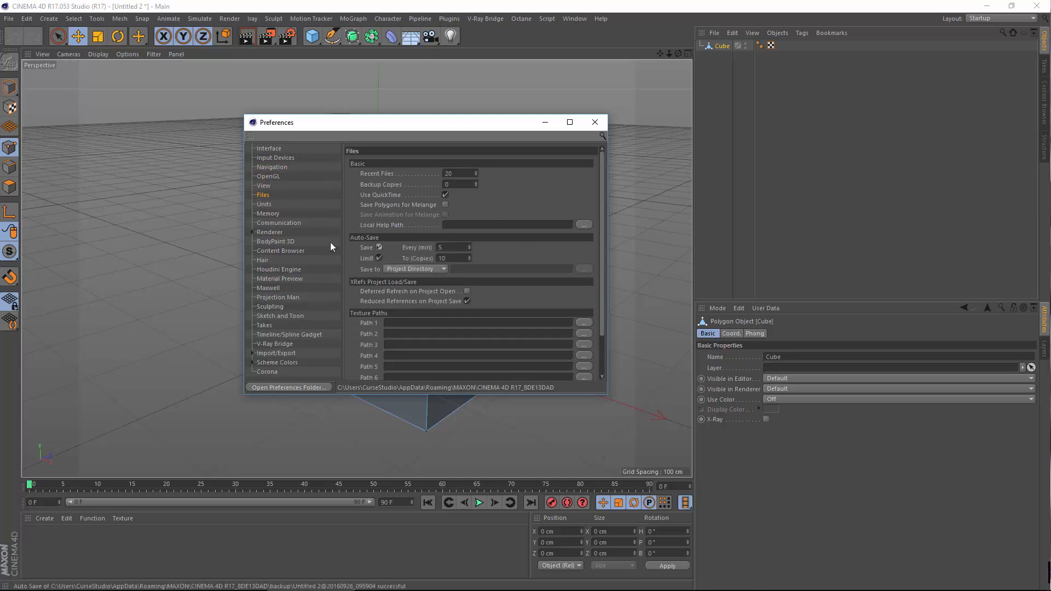
# Set the auto-save location to Custom Directory
pyautogui.click(426, 272)
pyautogui.click(412, 294)
pyautogui.click(419, 268)
pyautogui.click(436, 274)
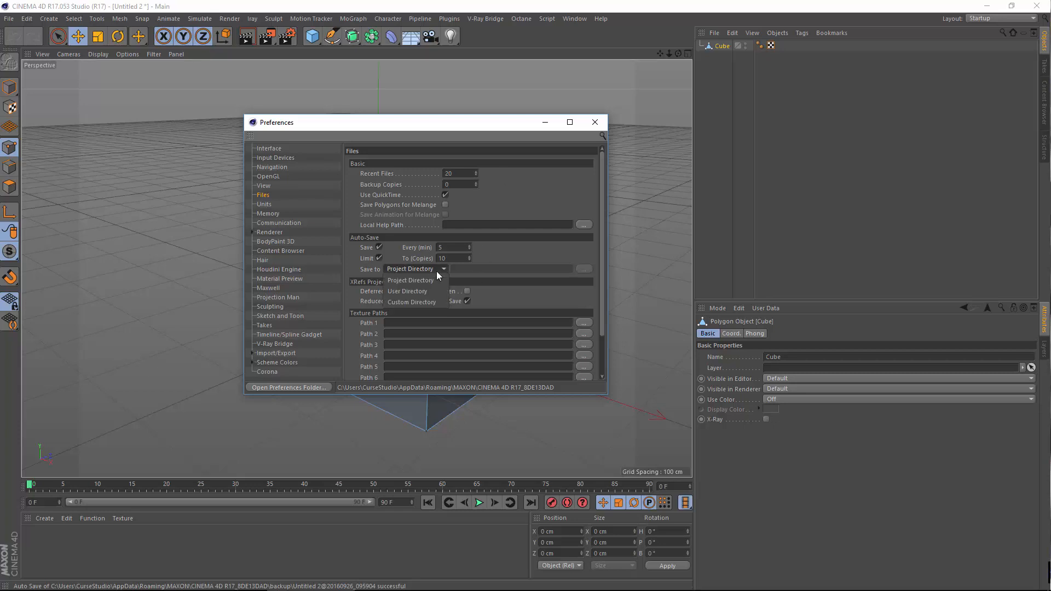
pyautogui.click(418, 303)
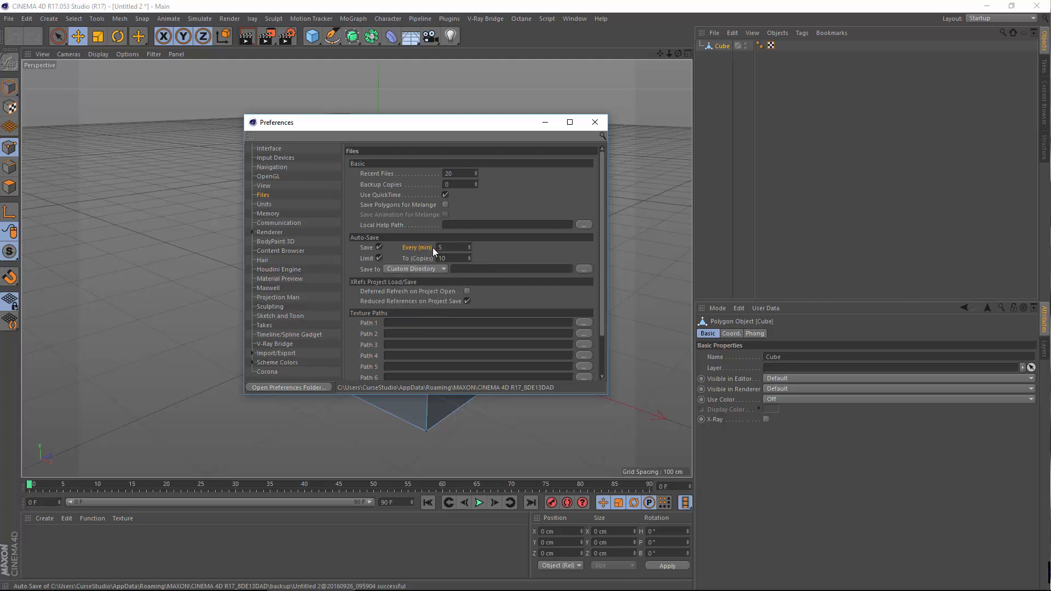
# Set auto-save to every 2 minutes, turn off the copy limit and close the preferences
pyautogui.write('2')
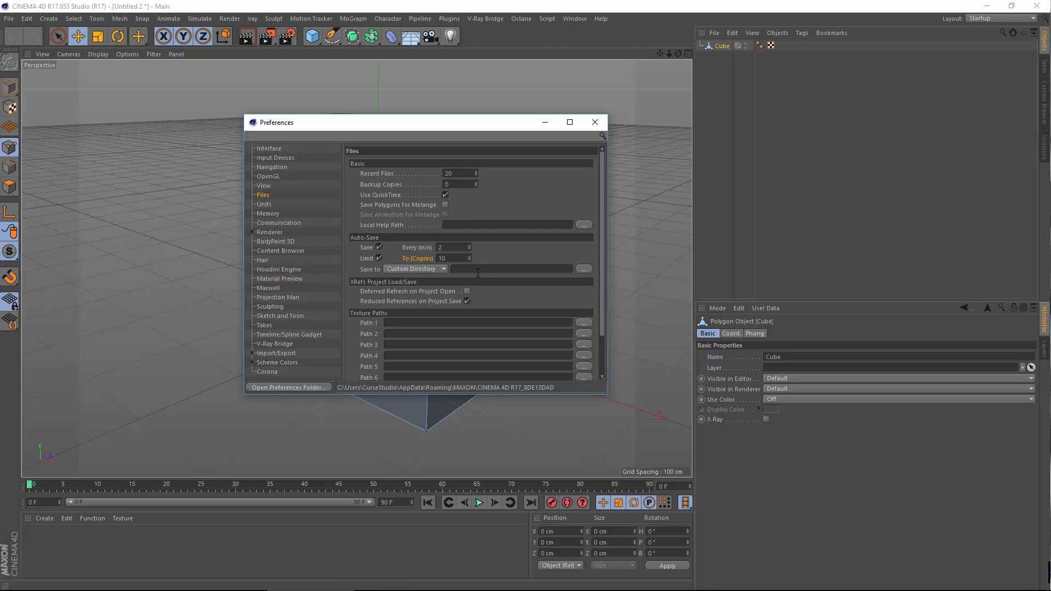
pyautogui.click(378, 258)
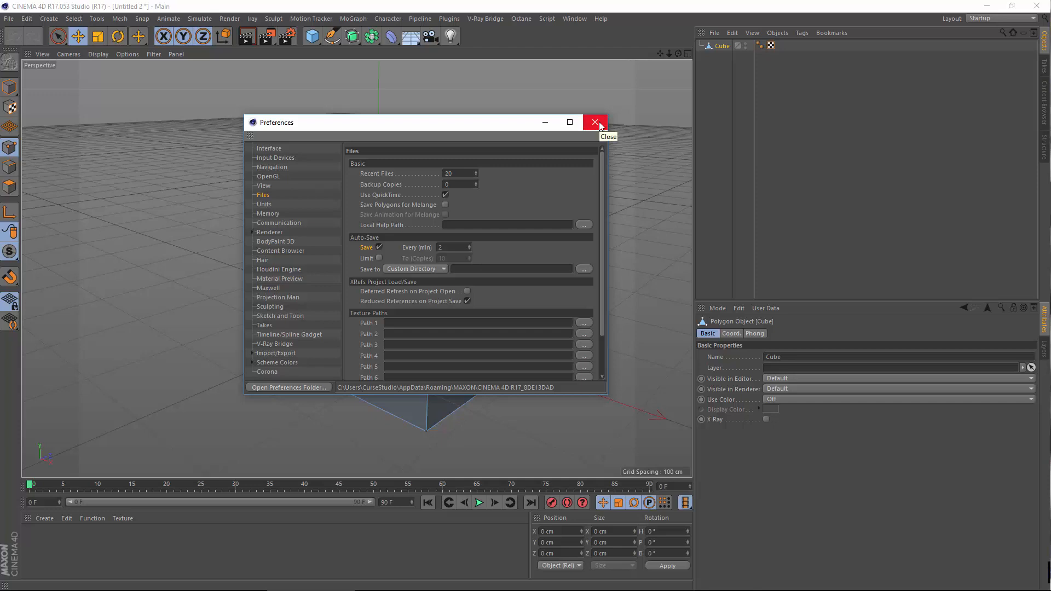
pyautogui.scroll(-3, 563, 239)
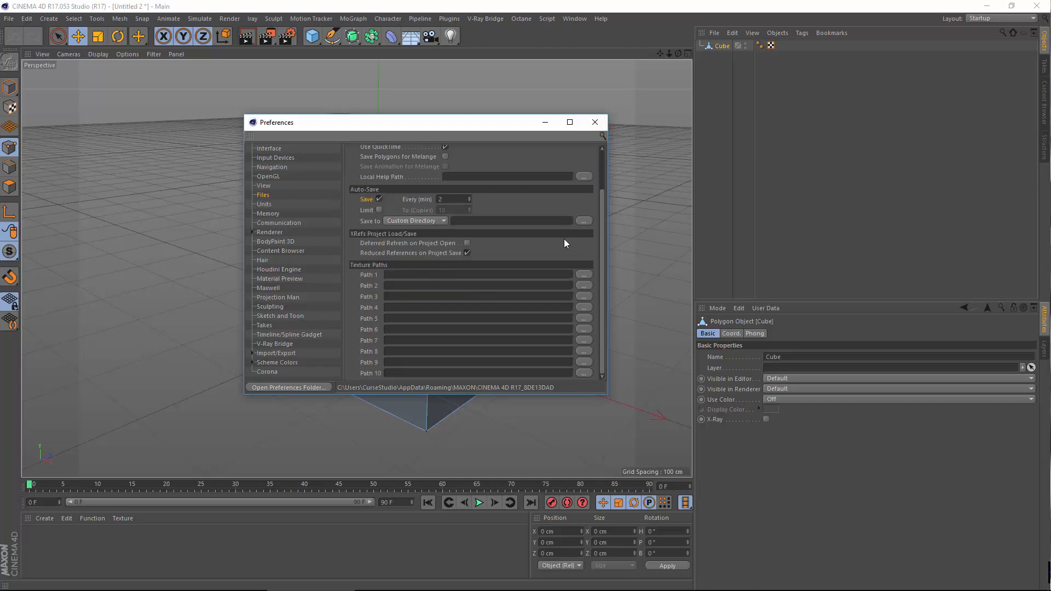
pyautogui.scroll(3, 563, 238)
pyautogui.click(594, 121)
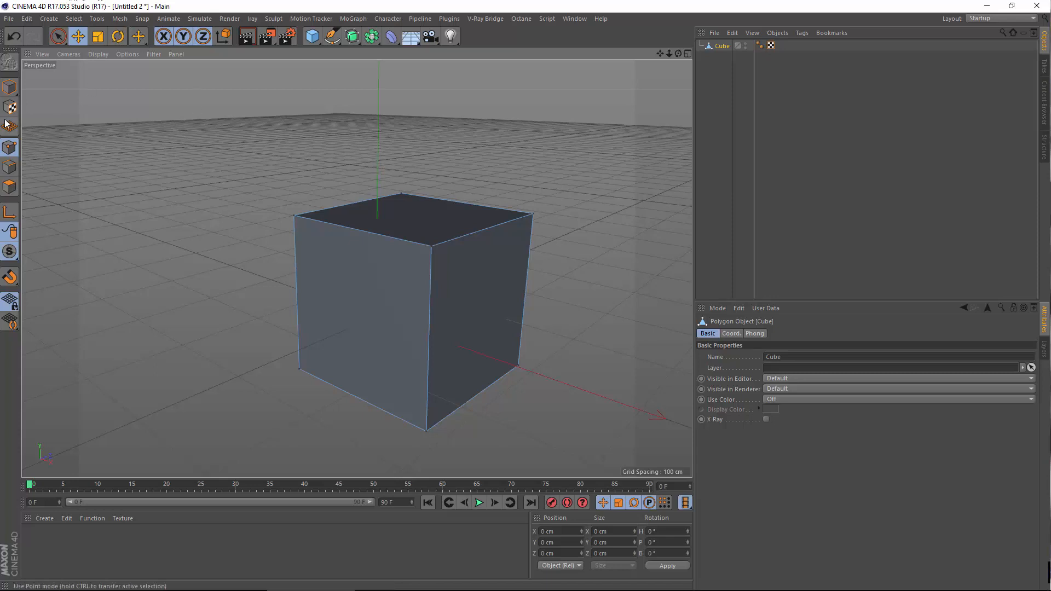
# In edge mode, select the two vertical edges and connecting top edge of the +X face and move them about 40 cm inward along X
pyautogui.keyDown('alt'); pyautogui.moveTo(502, 276); pyautogui.dragTo(546, 194, button='middle'); pyautogui.keyUp('alt')
pyautogui.keyDown('alt'); pyautogui.moveTo(425, 294); pyautogui.dragTo(346, 344); pyautogui.keyUp('alt')
pyautogui.click(416, 284)
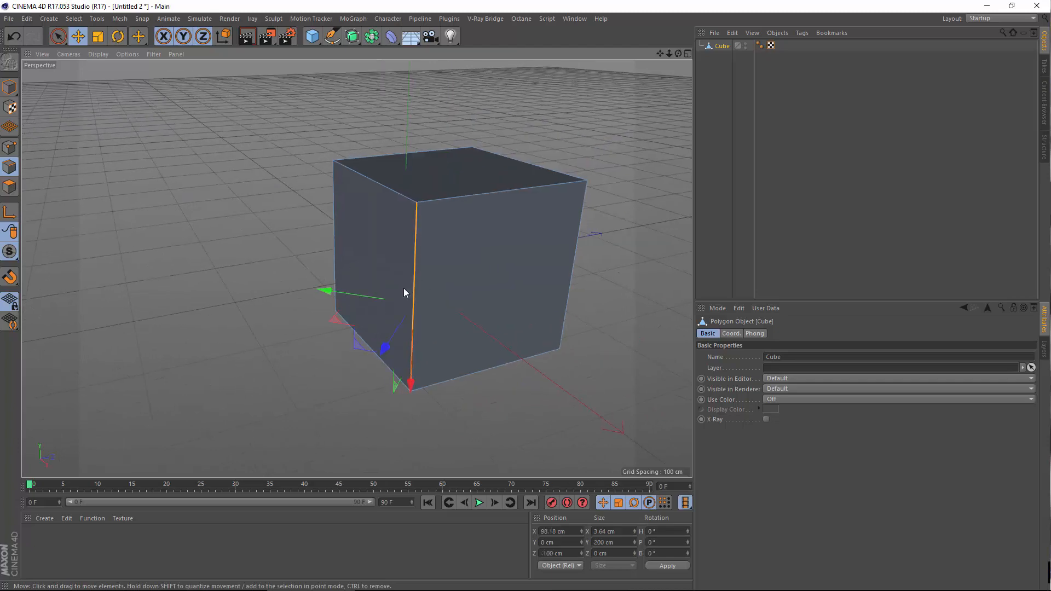
pyautogui.keyDown('alt'); pyautogui.moveTo(339, 296); pyautogui.dragTo(572, 324); pyautogui.keyUp('alt')
pyautogui.keyDown('shift'); pyautogui.click(458, 277); pyautogui.keyUp('shift')
pyautogui.keyDown('alt'); pyautogui.moveTo(488, 298); pyautogui.dragTo(439, 289); pyautogui.keyUp('alt')
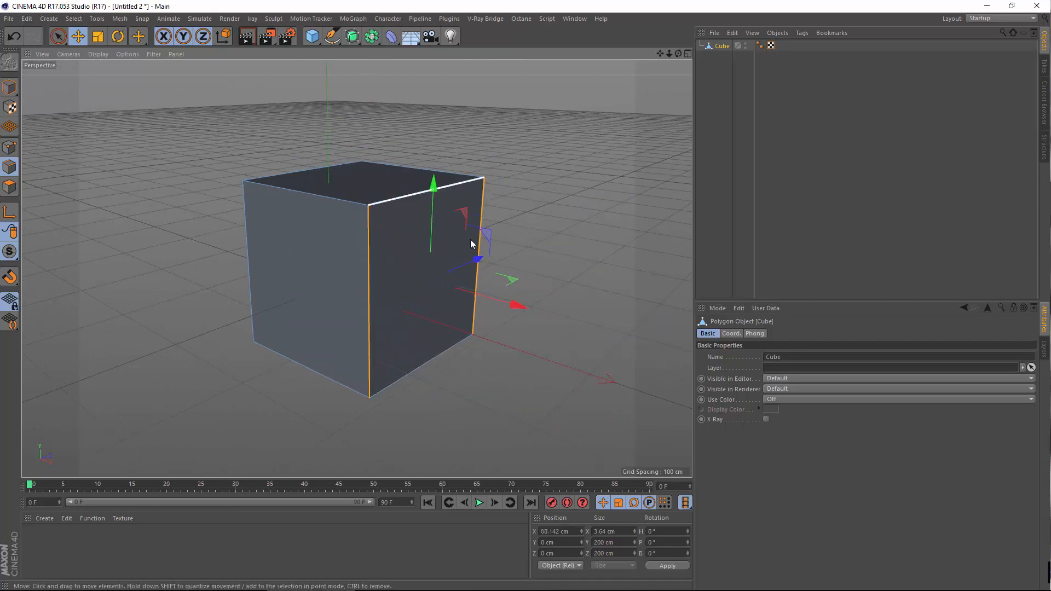
pyautogui.moveTo(575, 332); pyautogui.dragTo(447, 321)
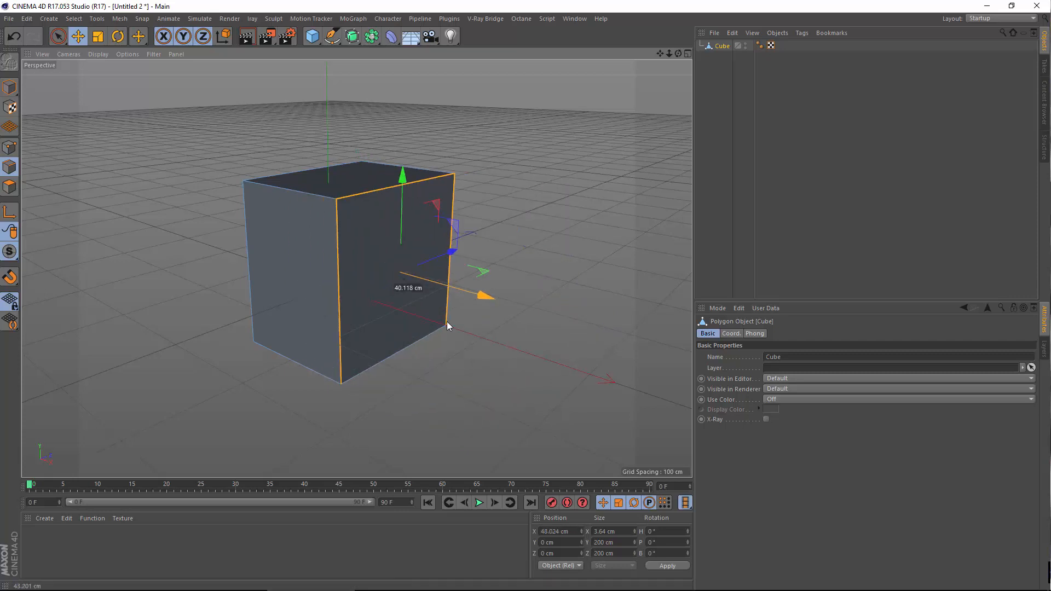
# Try to move only the cube's front vertical edge, and undo that move
pyautogui.click(337, 268)
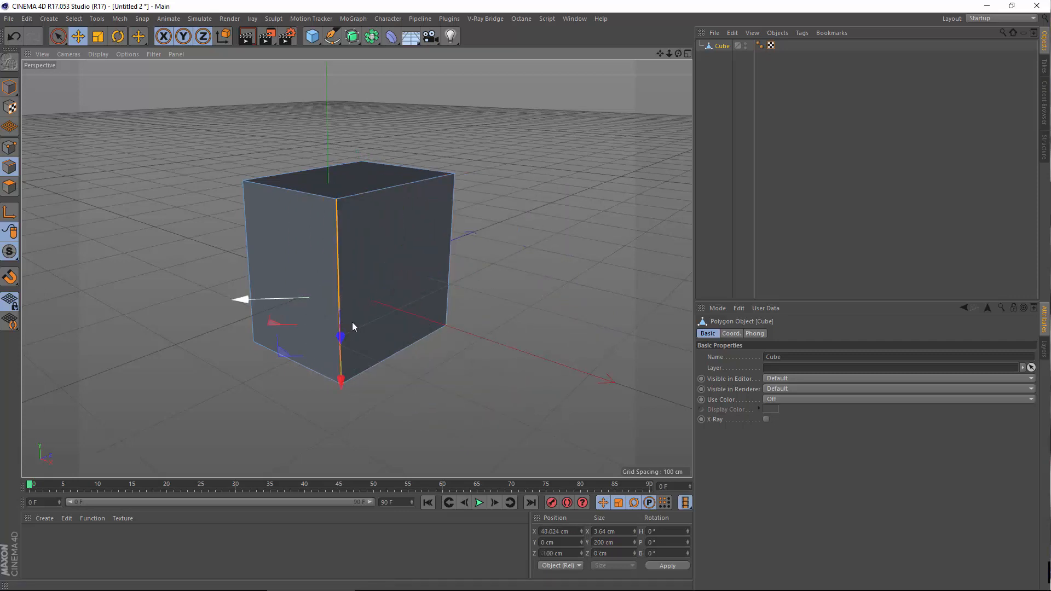
pyautogui.keyDown('alt'); pyautogui.moveTo(352, 322); pyautogui.dragTo(442, 530); pyautogui.keyUp('alt')
pyautogui.moveTo(405, 470); pyautogui.dragTo(351, 386)
pyautogui.click(12, 38)
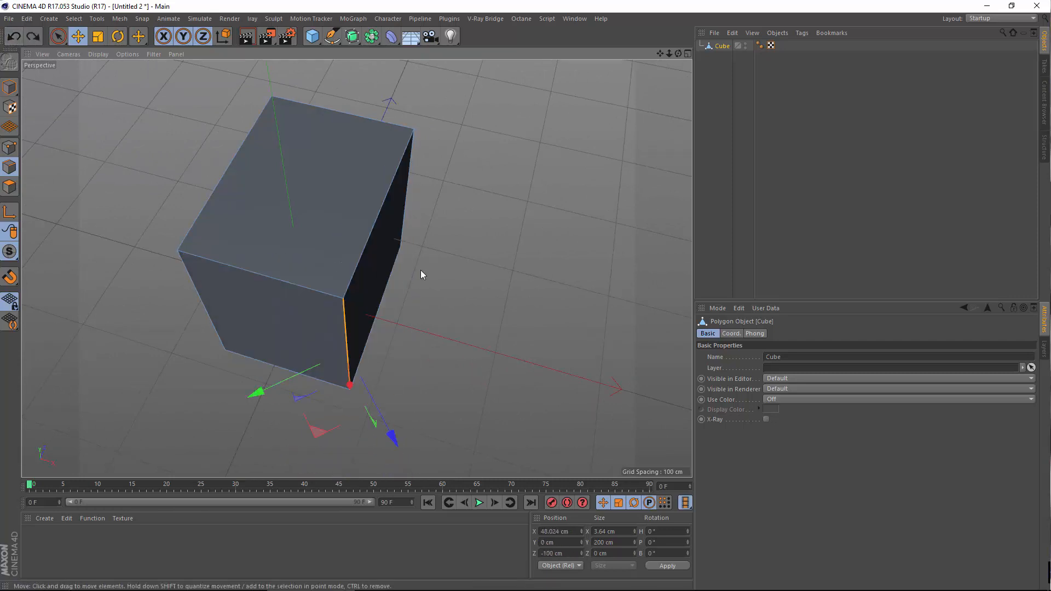
# Undo the remaining edge moves and edge selections to restore the full cube
pyautogui.keyDown('alt'); pyautogui.moveTo(420, 270); pyautogui.dragTo(542, 297, button='middle'); pyautogui.keyUp('alt')
pyautogui.click(263, 177)
pyautogui.keyDown('alt'); pyautogui.moveTo(401, 265); pyautogui.dragTo(219, 143); pyautogui.keyUp('alt')
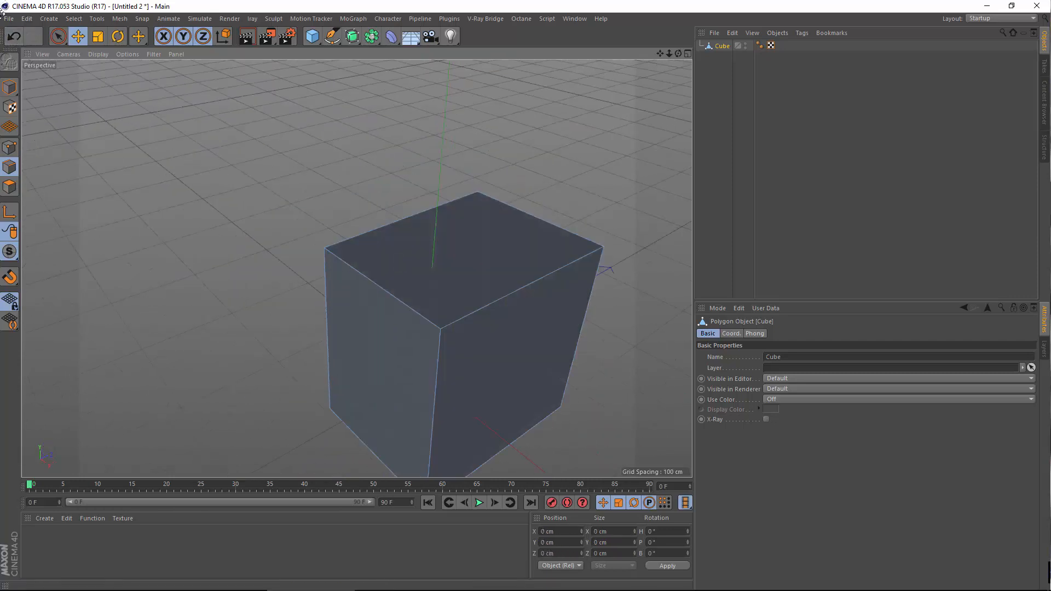
pyautogui.click(12, 37)
pyautogui.click(12, 37)
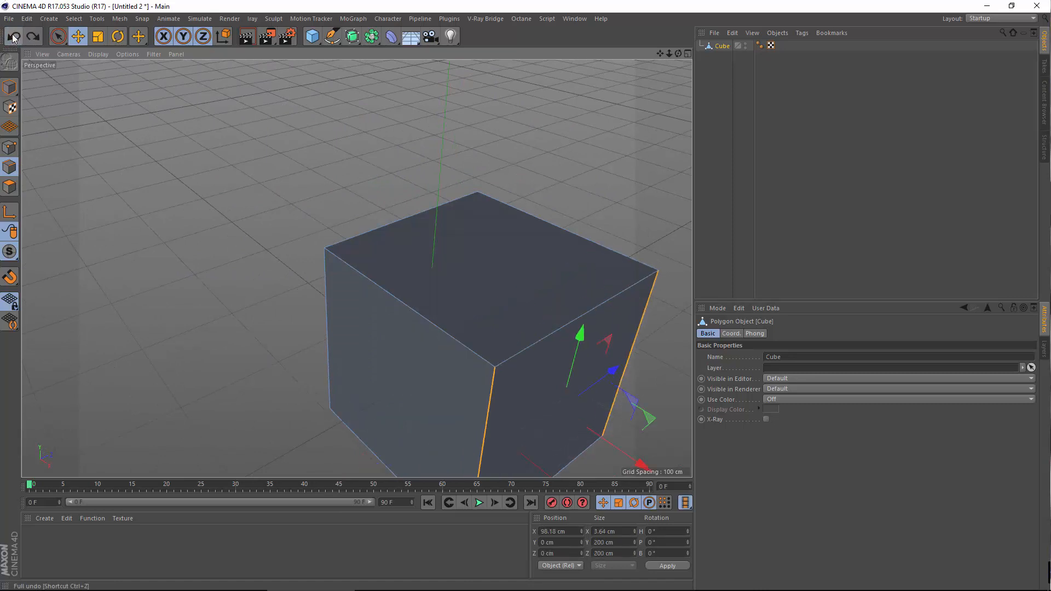
pyautogui.click(12, 37)
# In polygon mode, select the cube's two adjacent front side faces and move them about 4 cm along the X axis
pyautogui.keyDown('alt'); pyautogui.moveTo(356, 253); pyautogui.dragTo(184, 111, button='middle'); pyautogui.keyUp('alt')
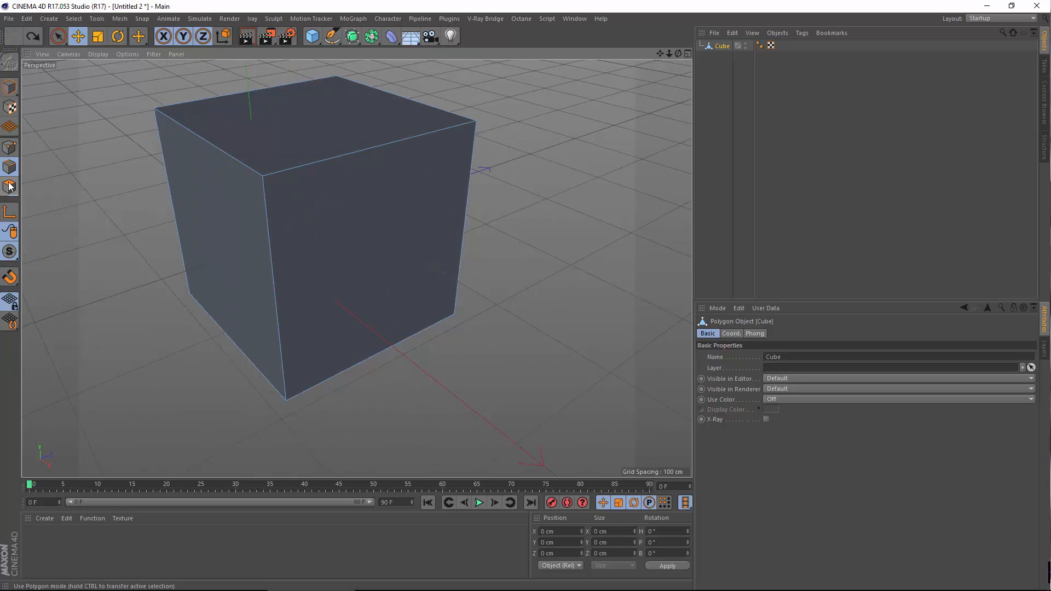
pyautogui.scroll(-3, 71, 179)
pyautogui.click(212, 244)
pyautogui.keyDown('alt'); pyautogui.moveTo(243, 335); pyautogui.dragTo(381, 371, button='middle'); pyautogui.keyUp('alt')
pyautogui.moveTo(430, 327); pyautogui.dragTo(347, 347)
pyautogui.keyDown('shift'); pyautogui.click(263, 269); pyautogui.keyUp('shift')
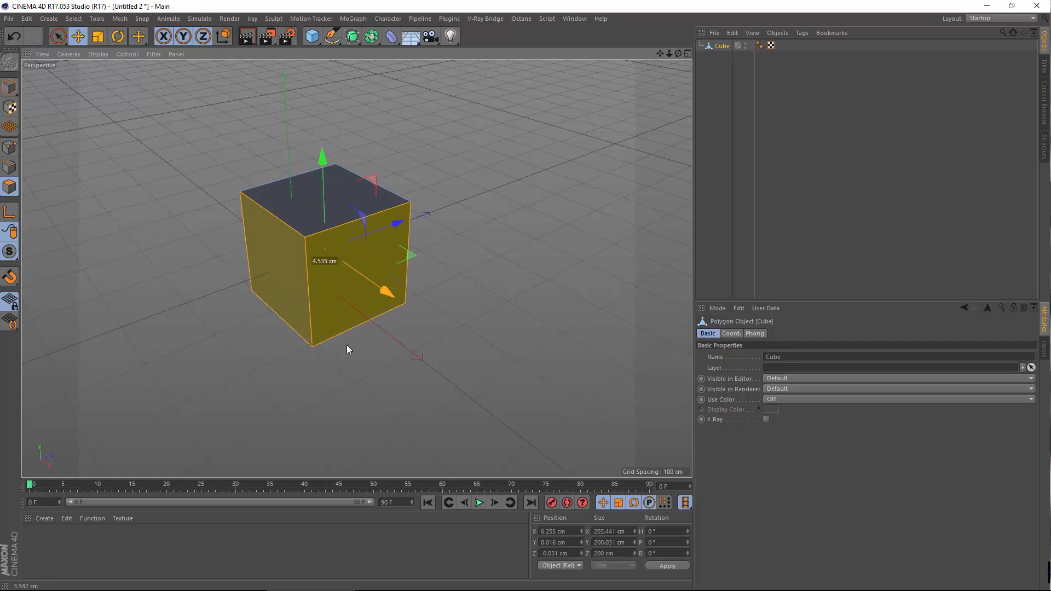
# Select only the cube's face on the +X side and extrude it outward about 86 cm
pyautogui.click(191, 278)
pyautogui.scroll(3, 329, 278)
pyautogui.keyDown('alt'); pyautogui.moveTo(330, 278); pyautogui.dragTo(302, 340); pyautogui.keyUp('alt')
pyautogui.click(303, 340)
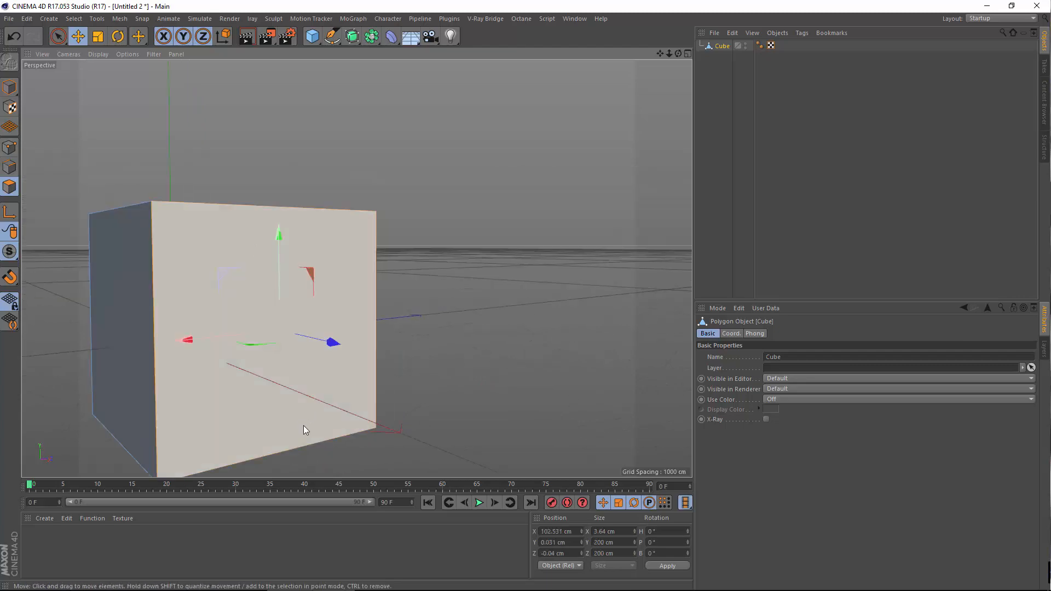
pyautogui.keyDown('alt'); pyautogui.moveTo(303, 425); pyautogui.dragTo(442, 239); pyautogui.keyUp('alt')
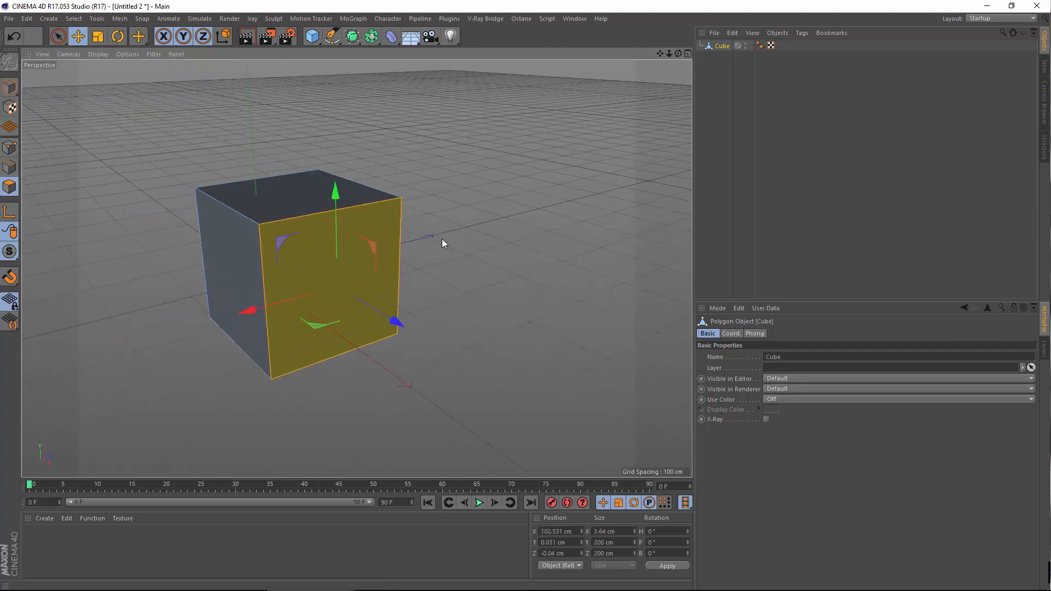
pyautogui.rightClick(428, 215)
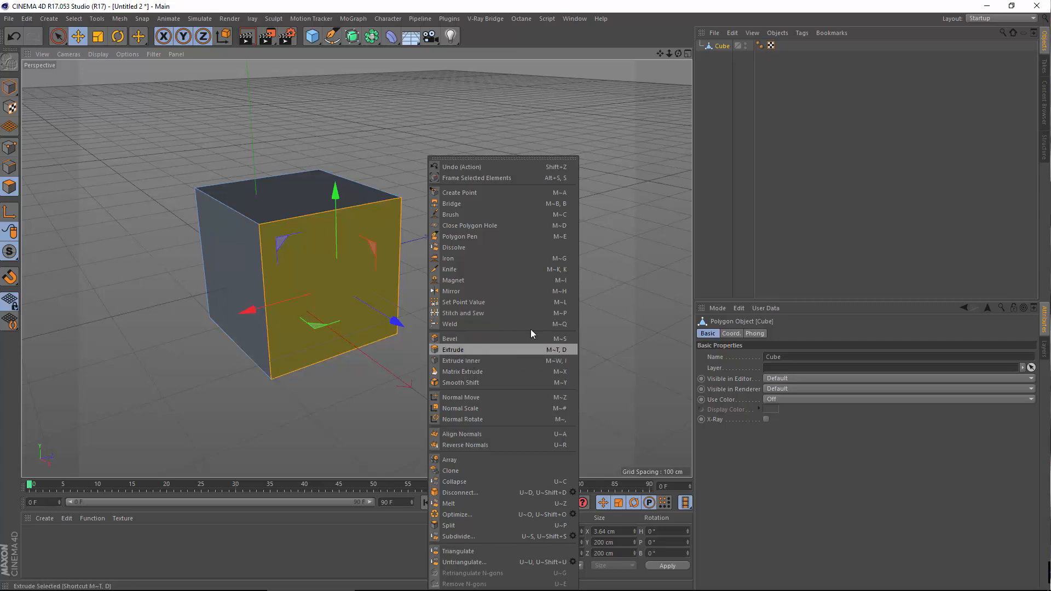
pyautogui.click(484, 352)
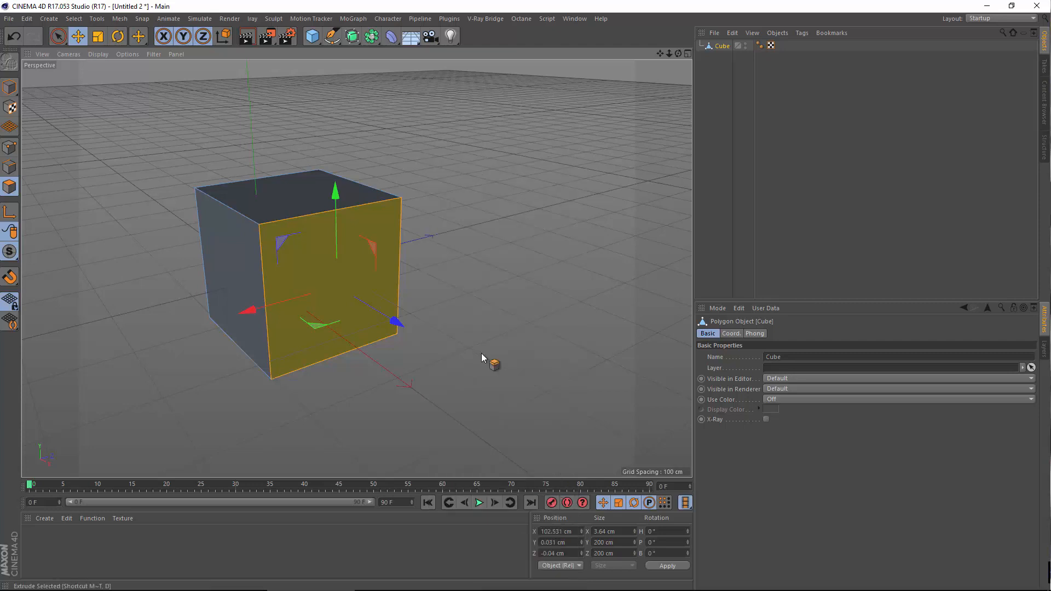
pyautogui.moveTo(338, 287); pyautogui.dragTo(373, 309)
pyautogui.moveTo(497, 333)
pyautogui.keyDown('alt'); pyautogui.mouseDown()
pyautogui.moveTo(439, 322)
pyautogui.moveTo(498, 322)
pyautogui.mouseUp(); pyautogui.keyUp('alt')
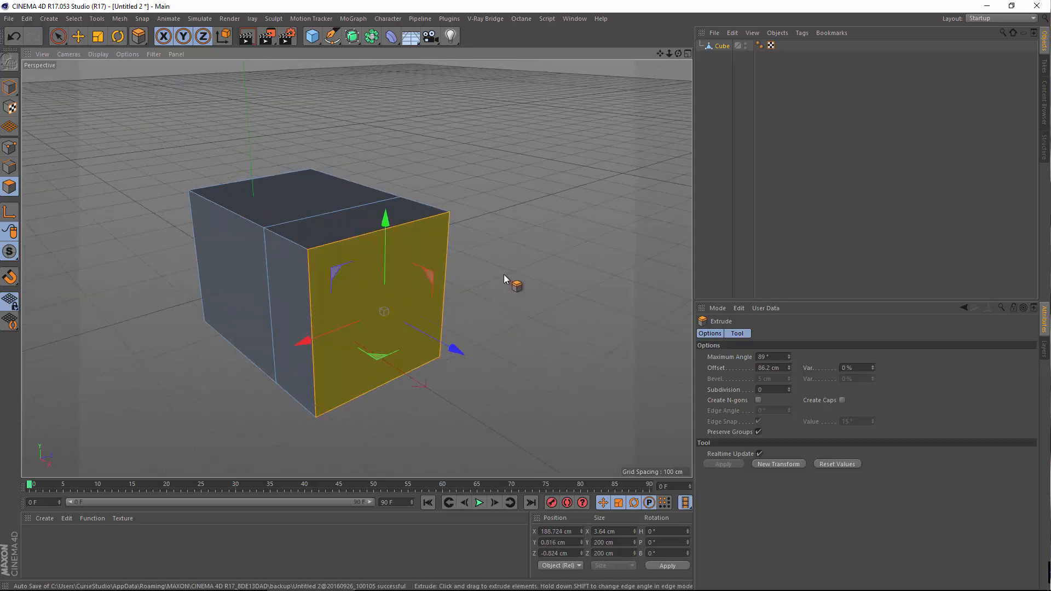
# Scale the extruded end face down uniformly to about 108 cm square
pyautogui.press('t')
pyautogui.moveTo(437, 306)
pyautogui.keyDown('alt'); pyautogui.mouseDown()
pyautogui.moveTo(405, 305)
pyautogui.moveTo(421, 304)
pyautogui.mouseUp(); pyautogui.keyUp('alt')
pyautogui.moveTo(474, 245); pyautogui.dragTo(296, 317)
# Extrude the scaled-down end face outward about 109 cm
pyautogui.rightClick(464, 231)
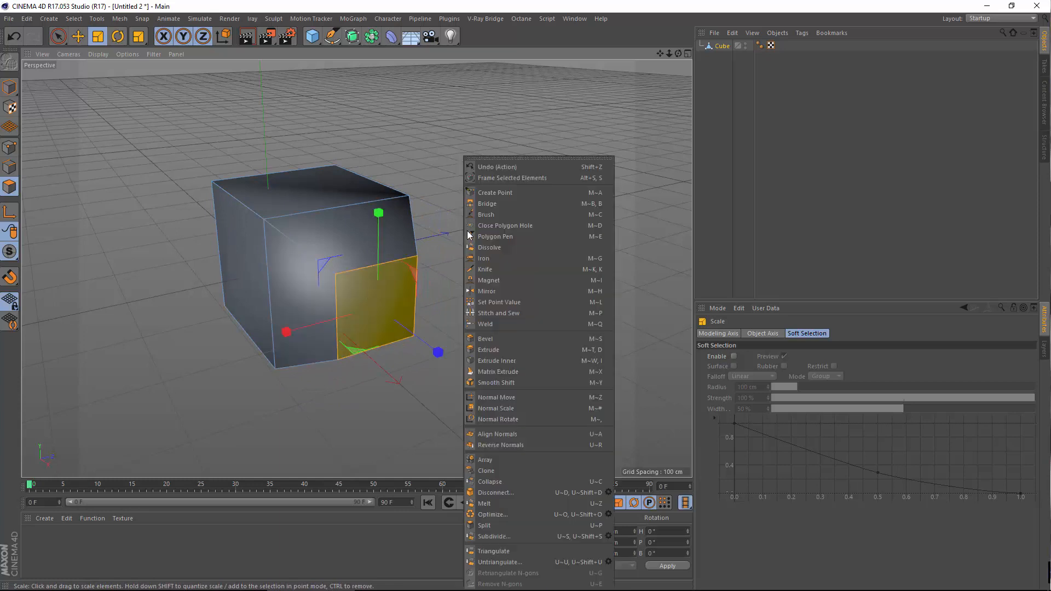
pyautogui.click(487, 349)
pyautogui.moveTo(469, 279); pyautogui.dragTo(431, 356)
pyautogui.keyDown('alt'); pyautogui.moveTo(513, 214); pyautogui.dragTo(482, 202); pyautogui.keyUp('alt')
# Inset the selected end face with Extrude Inner by about 27.7 cm
pyautogui.rightClick(512, 217)
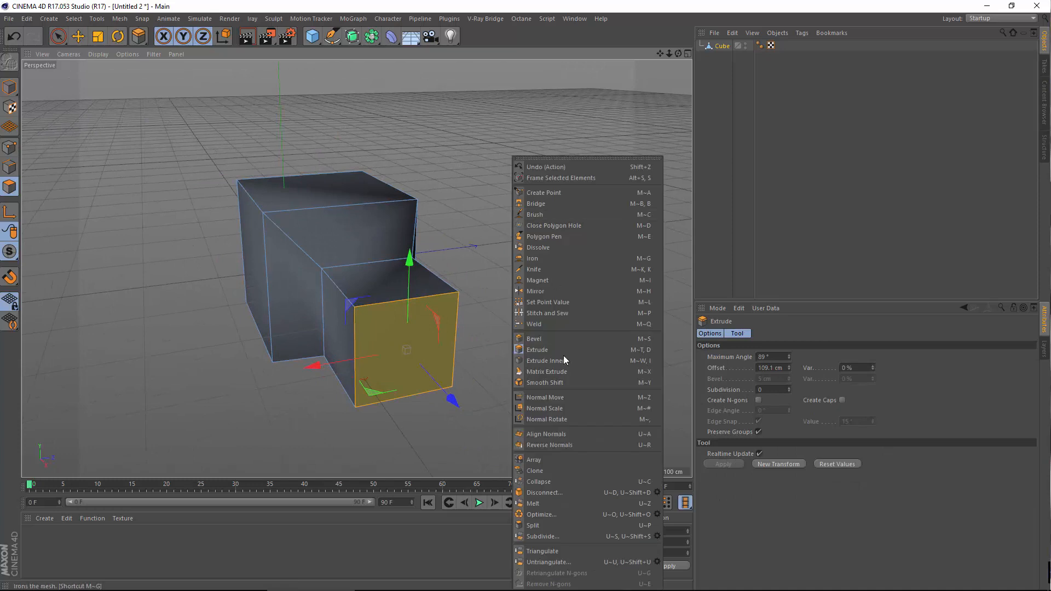
pyautogui.click(535, 360)
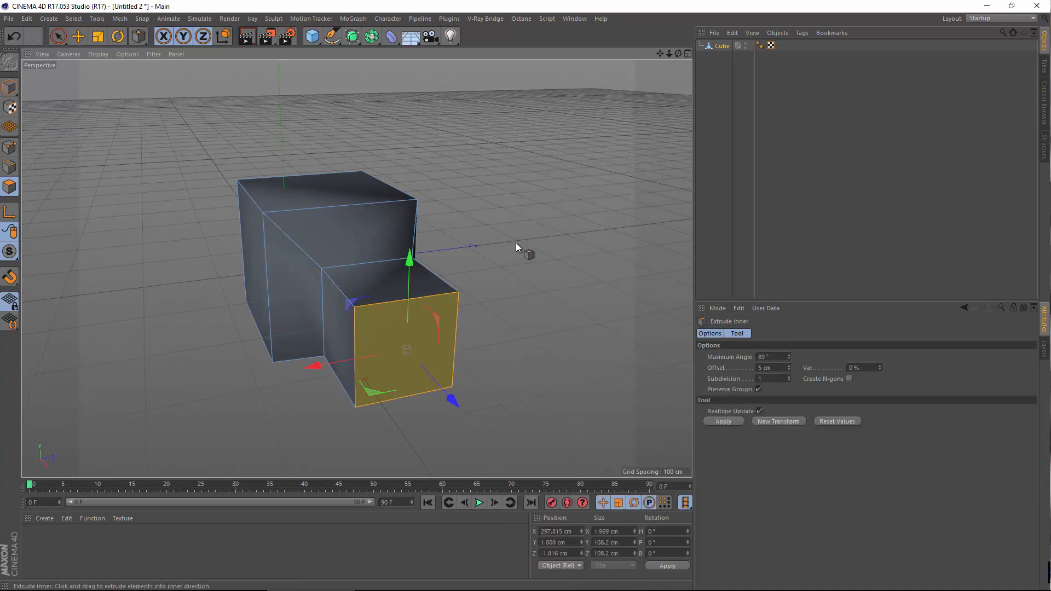
pyautogui.moveTo(515, 242); pyautogui.dragTo(571, 244)
# Extrude the small inset face outward about 74 cm
pyautogui.rightClick(535, 244)
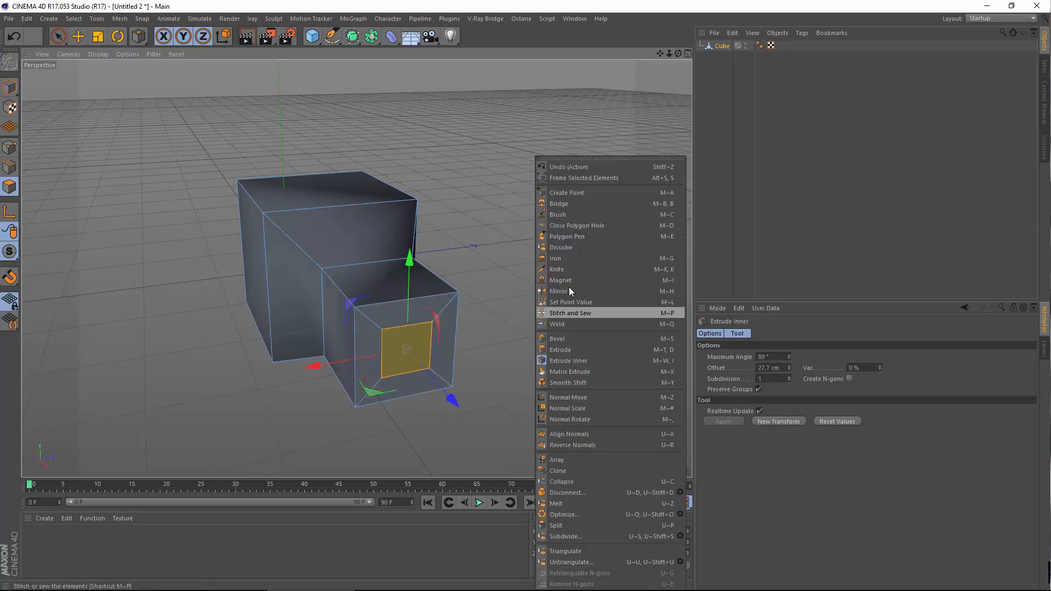
pyautogui.click(554, 355)
pyautogui.moveTo(555, 355); pyautogui.dragTo(602, 355)
pyautogui.scroll(-4, 424, 166)
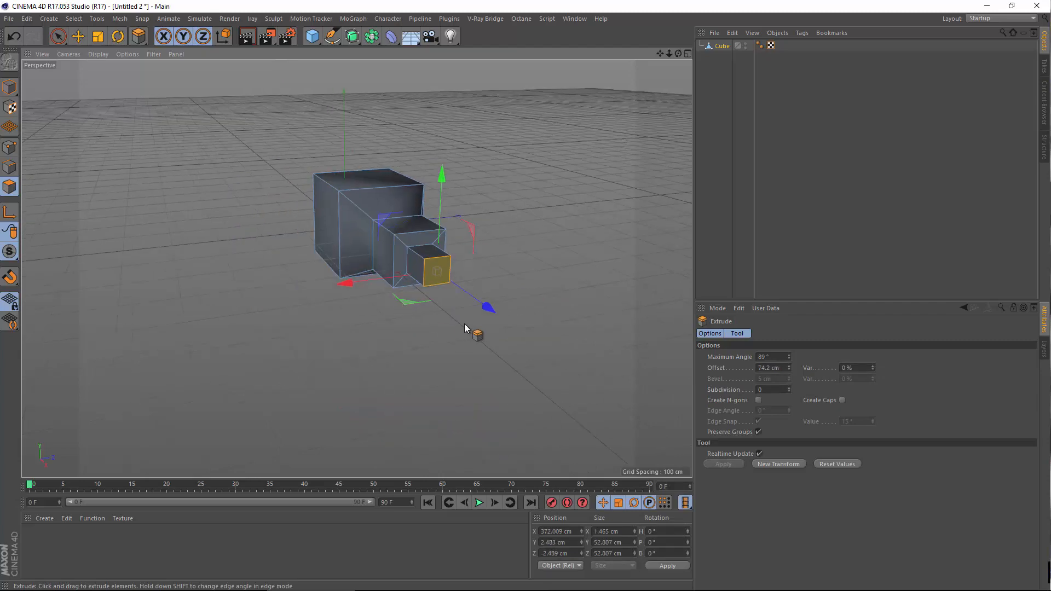
pyautogui.keyDown('alt'); pyautogui.moveTo(356, 268); pyautogui.dragTo(256, 272); pyautogui.keyUp('alt')
pyautogui.keyDown('alt'); pyautogui.moveTo(255, 271); pyautogui.dragTo(163, 272, button='middle'); pyautogui.keyUp('alt')
pyautogui.scroll(5, 308, 148)
pyautogui.keyDown('alt'); pyautogui.moveTo(206, 215); pyautogui.dragTo(197, 183); pyautogui.keyUp('alt')
pyautogui.keyDown('alt'); pyautogui.moveTo(197, 183); pyautogui.dragTo(434, 108, button='middle'); pyautogui.keyUp('alt')
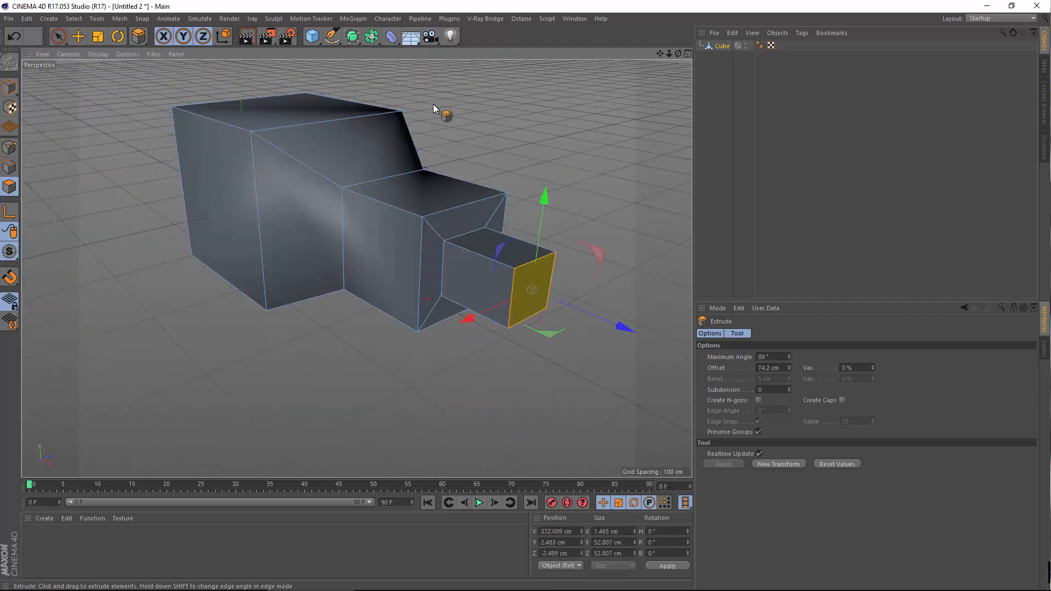
pyautogui.keyDown('alt'); pyautogui.moveTo(414, 149); pyautogui.dragTo(415, 258); pyautogui.keyUp('alt')
pyautogui.rightClick(490, 164)
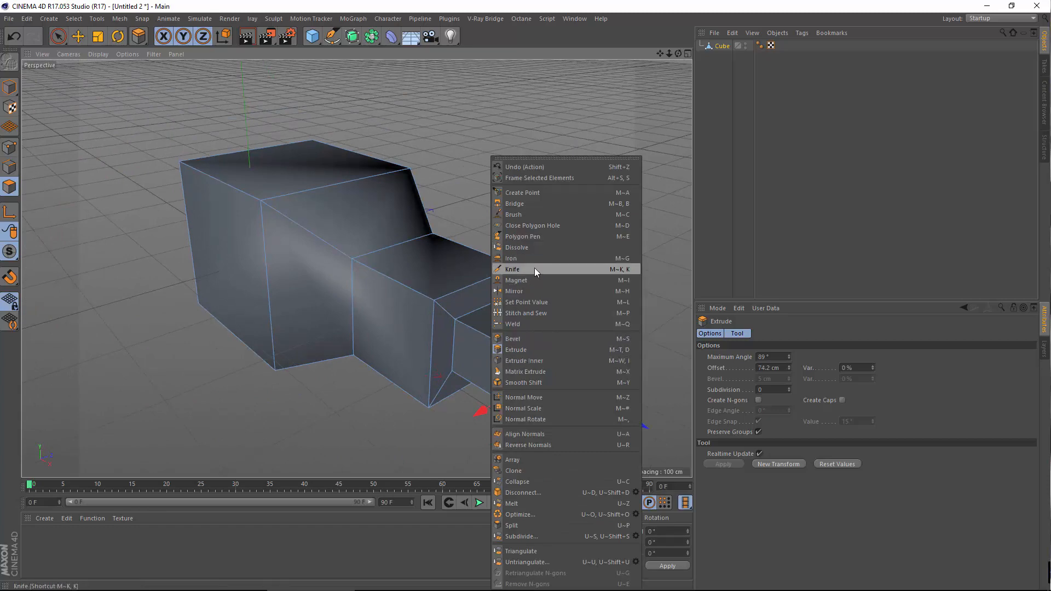
pyautogui.click(534, 272)
pyautogui.keyDown('alt'); pyautogui.moveTo(535, 272); pyautogui.dragTo(661, 289); pyautogui.keyUp('alt')
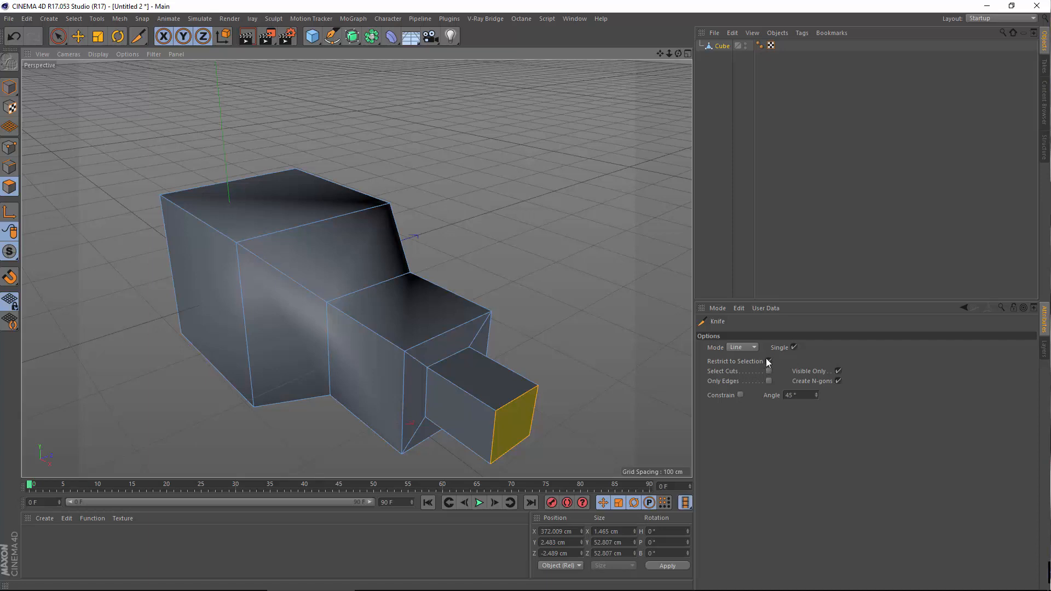
pyautogui.keyDown('alt'); pyautogui.moveTo(454, 328); pyautogui.dragTo(387, 213, button='middle'); pyautogui.keyUp('alt')
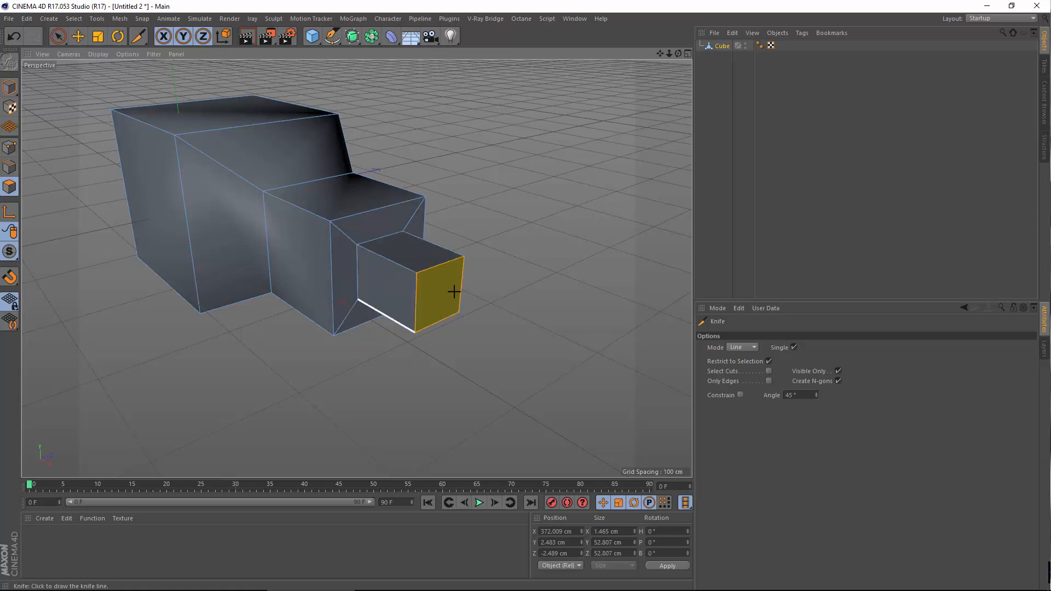
# Clear the polygon selection on the small end face with the Move tool
pyautogui.click(77, 37)
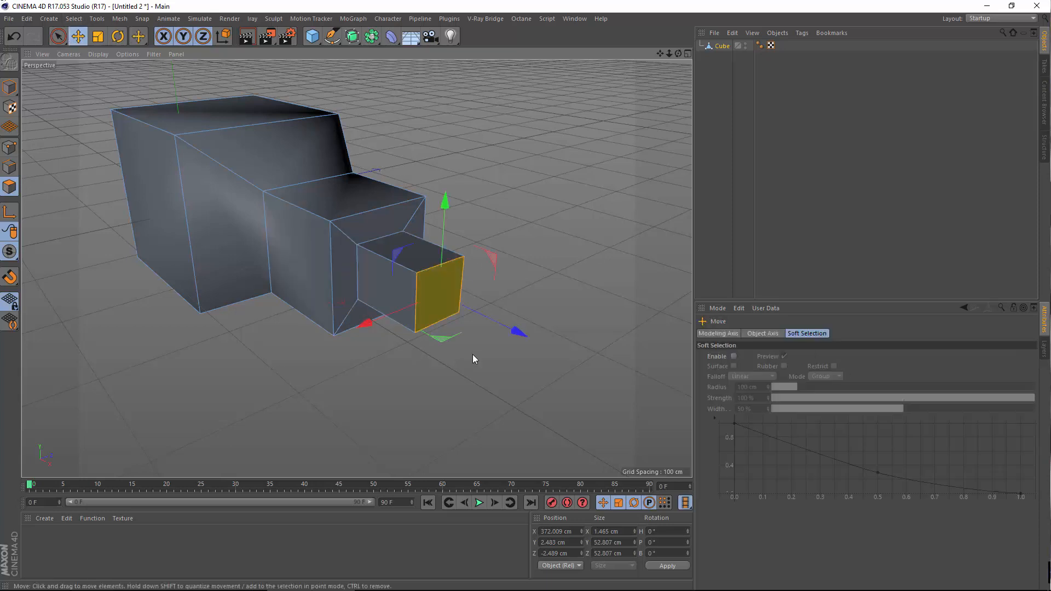
pyautogui.click(449, 330)
pyautogui.click(491, 186)
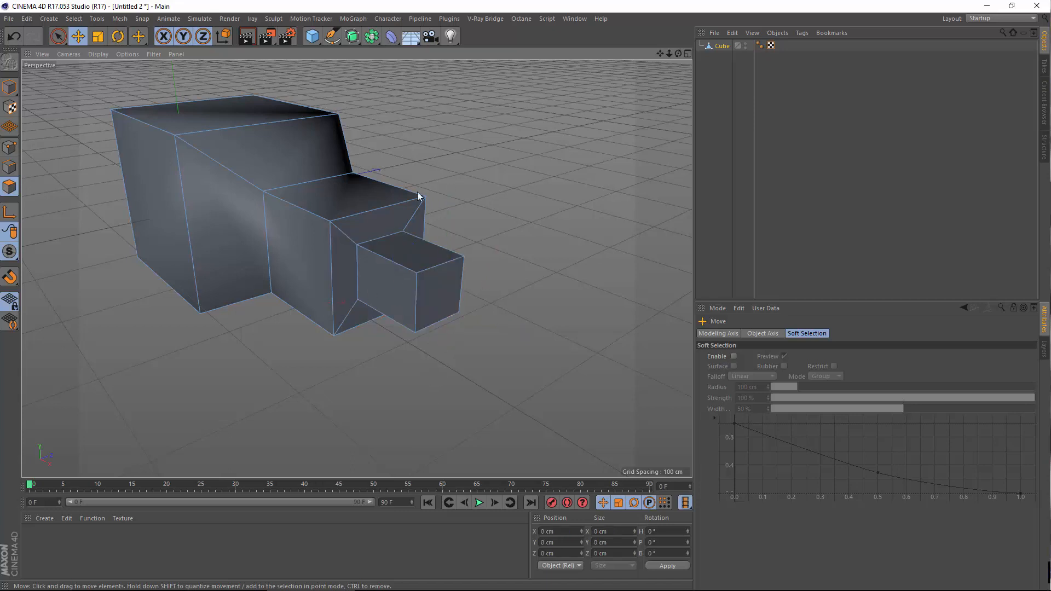
# Activate the Knife tool in Line mode with Restrict to Selection turned off
pyautogui.keyDown('alt'); pyautogui.moveTo(446, 164); pyautogui.dragTo(474, 186, button='middle'); pyautogui.keyUp('alt')
pyautogui.rightClick(469, 156)
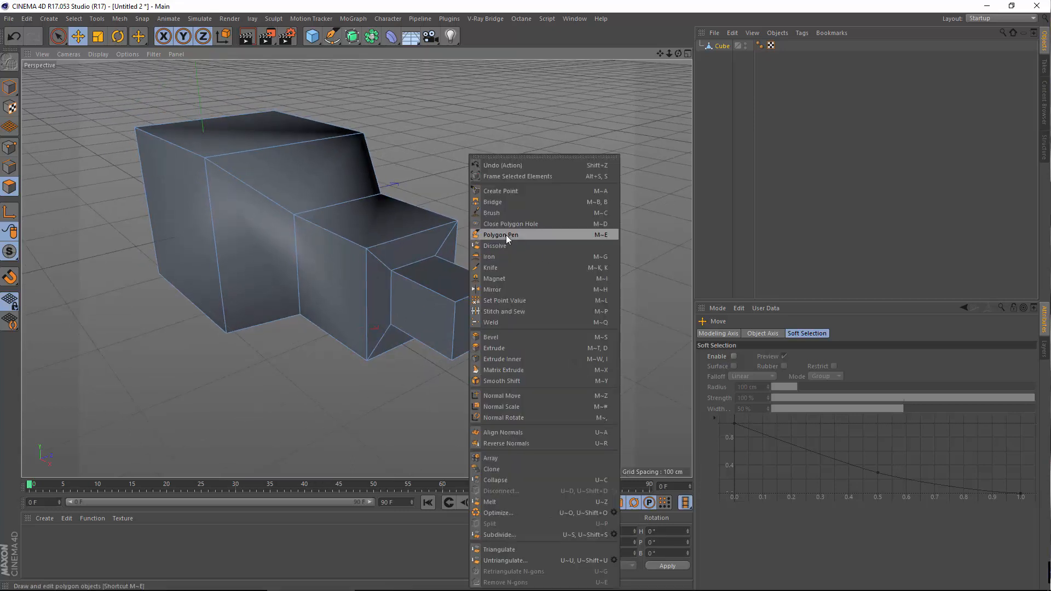
pyautogui.click(490, 268)
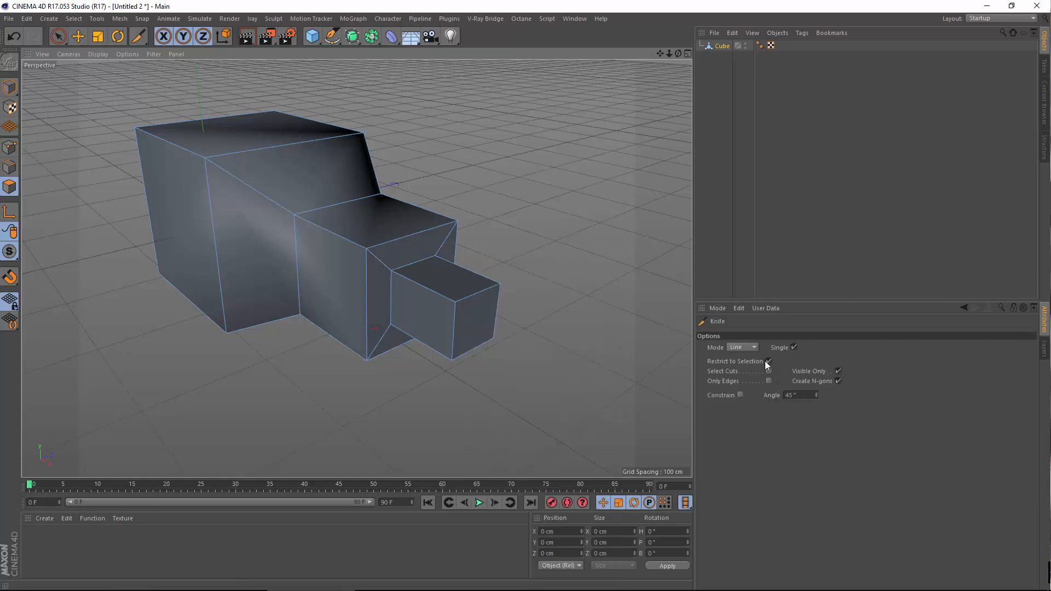
pyautogui.click(768, 361)
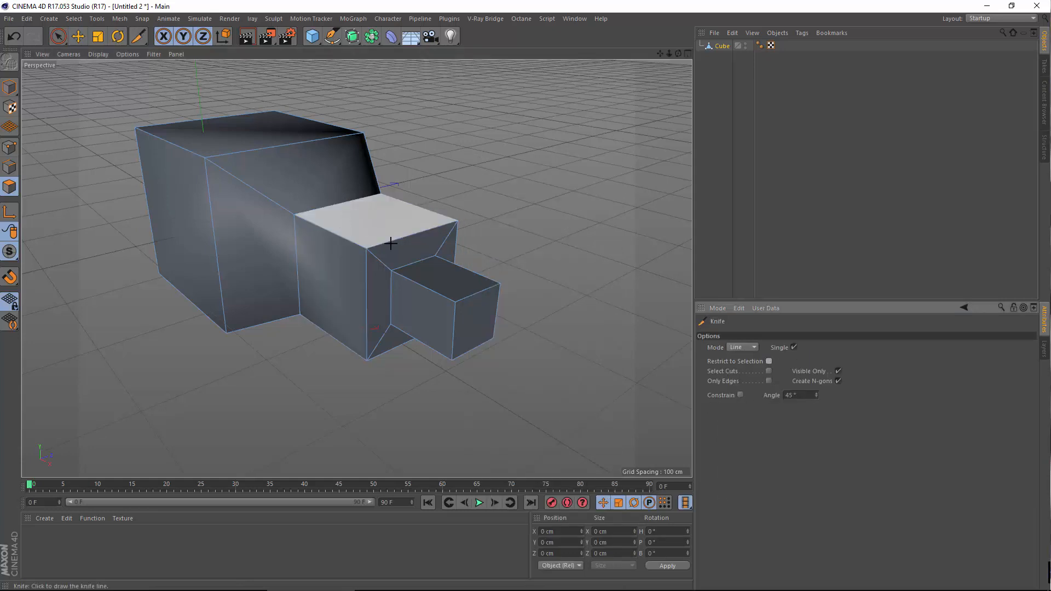
# Cut a vertical line down the middle of the large block's side face with the Knife, and undo the cut
pyautogui.keyDown('alt'); pyautogui.moveTo(143, 171); pyautogui.dragTo(219, 194, button='middle'); pyautogui.keyUp('alt')
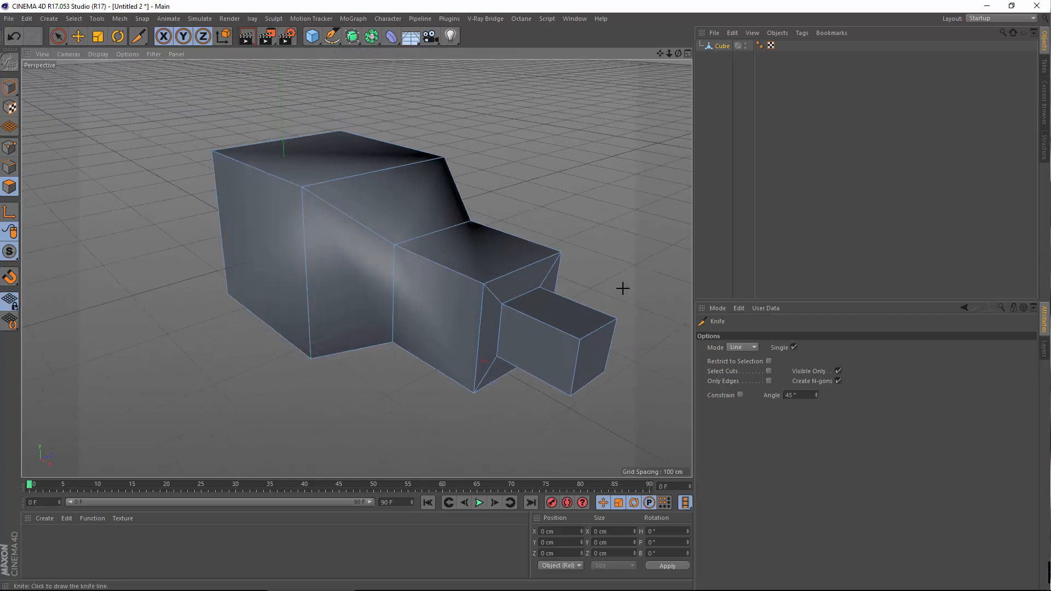
pyautogui.keyDown('alt'); pyautogui.moveTo(357, 267); pyautogui.dragTo(384, 274); pyautogui.keyUp('alt')
pyautogui.keyDown('alt'); pyautogui.moveTo(385, 274); pyautogui.dragTo(517, 276, button='middle'); pyautogui.keyUp('alt')
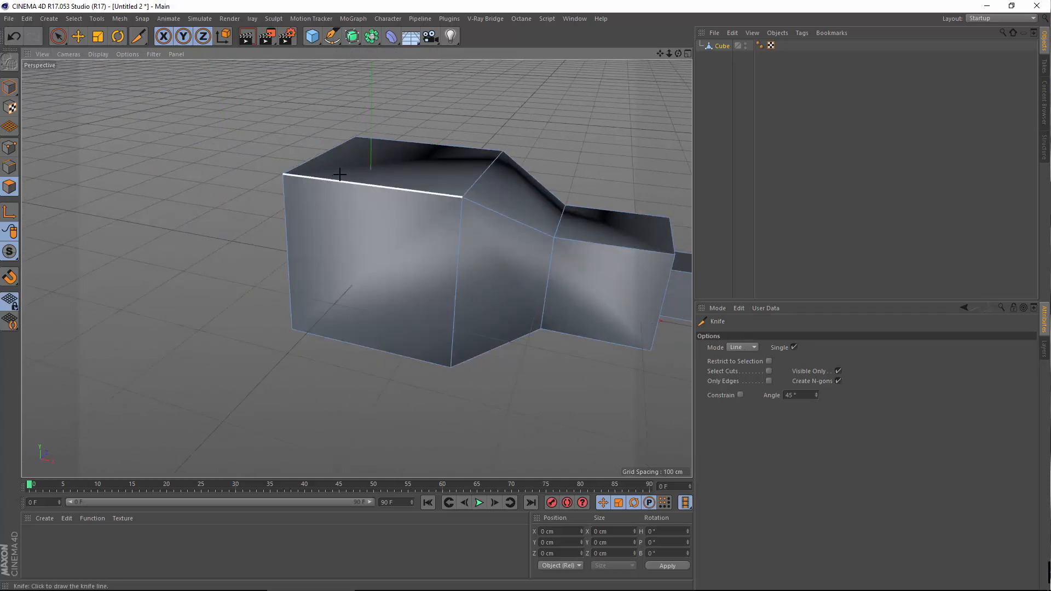
pyautogui.click(368, 187)
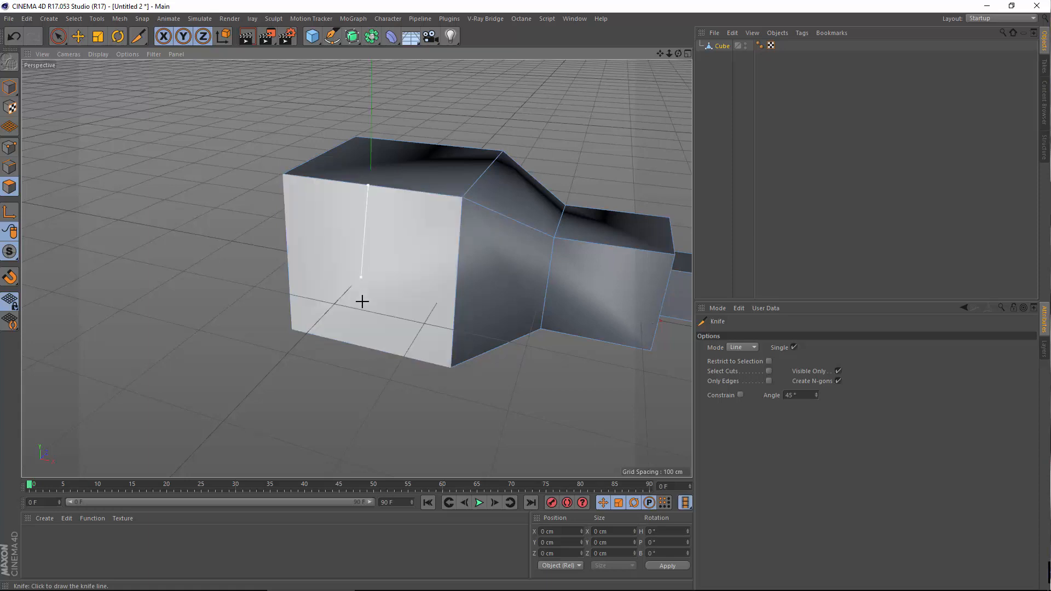
pyautogui.click(368, 350)
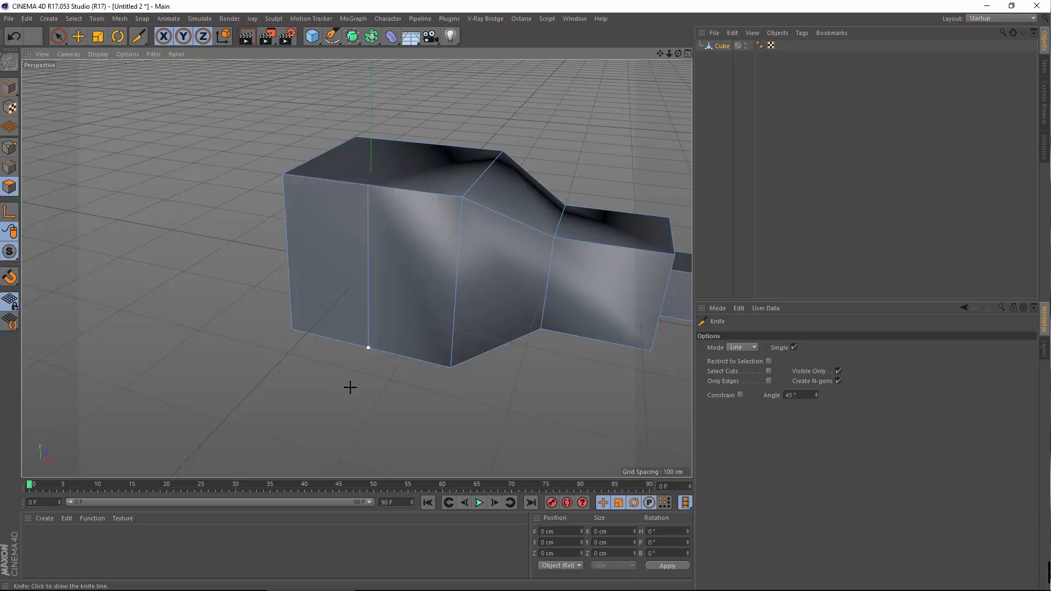
pyautogui.keyDown('alt'); pyautogui.moveTo(350, 387); pyautogui.dragTo(317, 340); pyautogui.keyUp('alt')
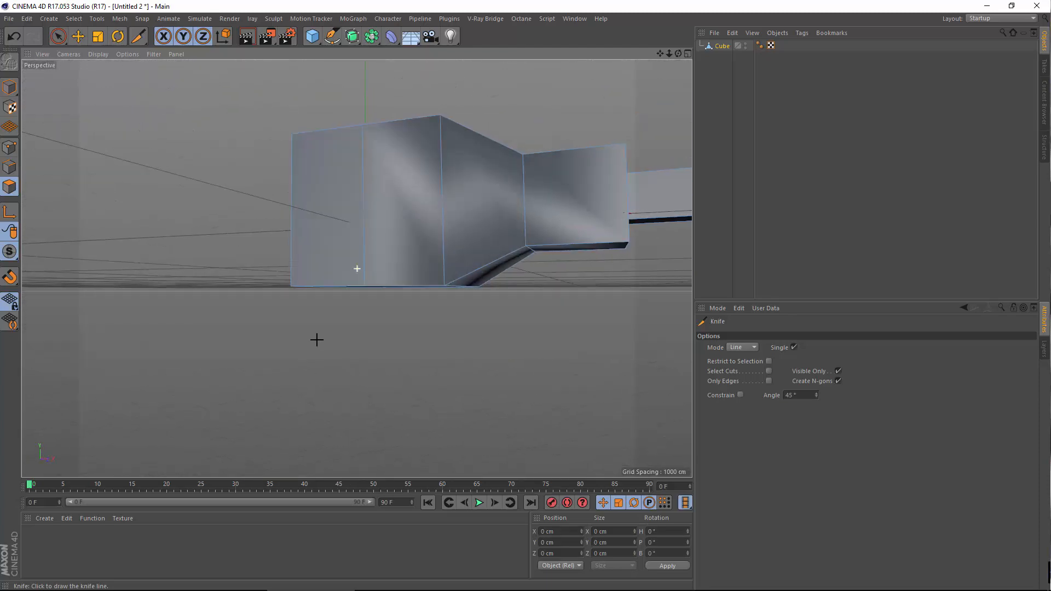
pyautogui.keyDown('alt'); pyautogui.moveTo(317, 340); pyautogui.dragTo(260, 427, button='middle'); pyautogui.keyUp('alt')
pyautogui.click(15, 38)
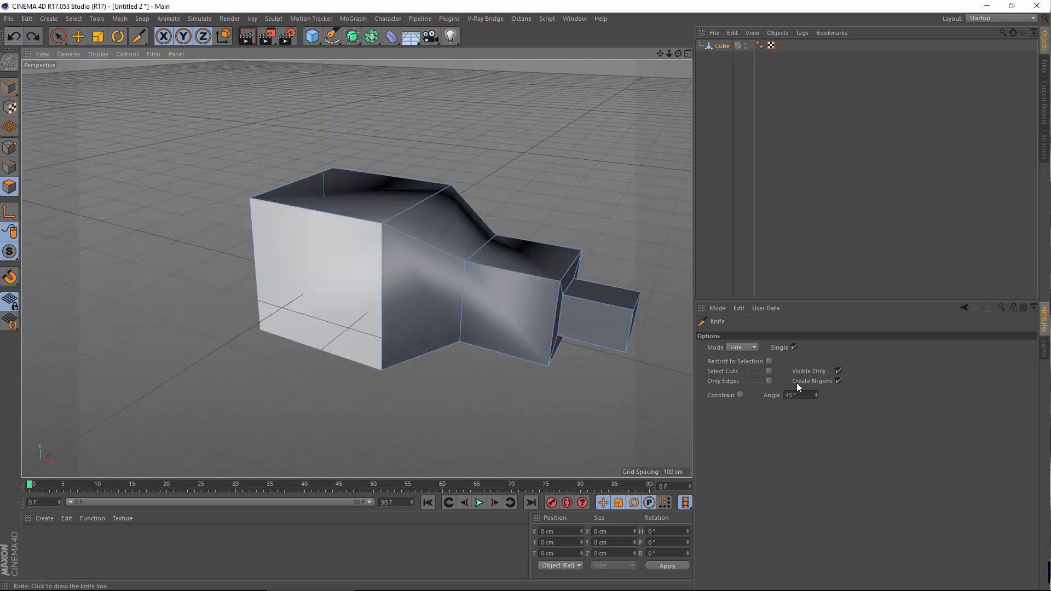
pyautogui.hotkey('ctrl', 'z')
# Try cutting an irregular four-sided opening in the large block's top face with the Knife in Hole mode, and undo it
pyautogui.click(740, 348)
pyautogui.click(741, 348)
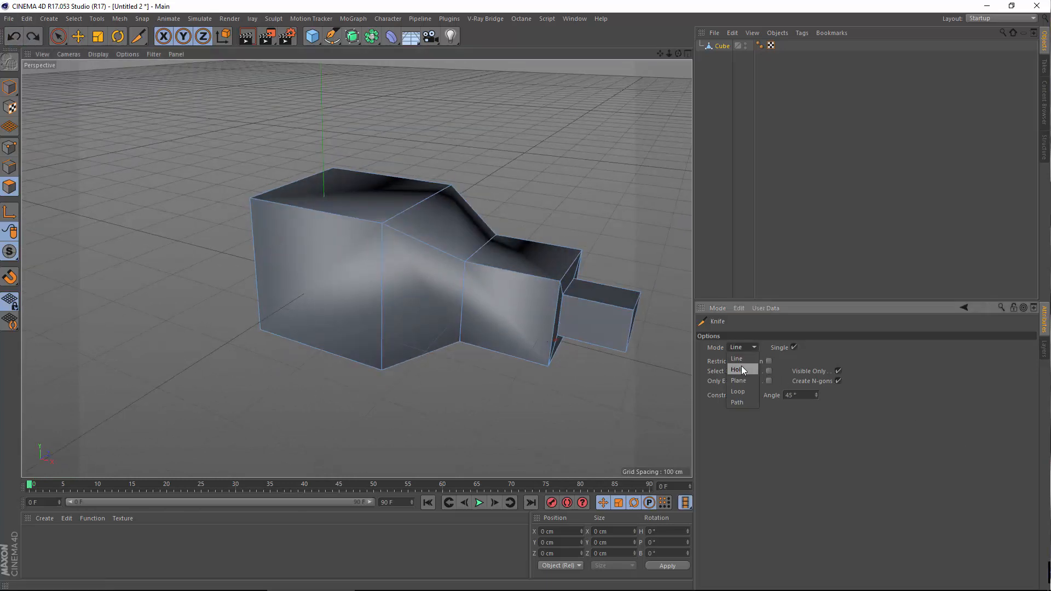
pyautogui.click(741, 366)
pyautogui.click(323, 211)
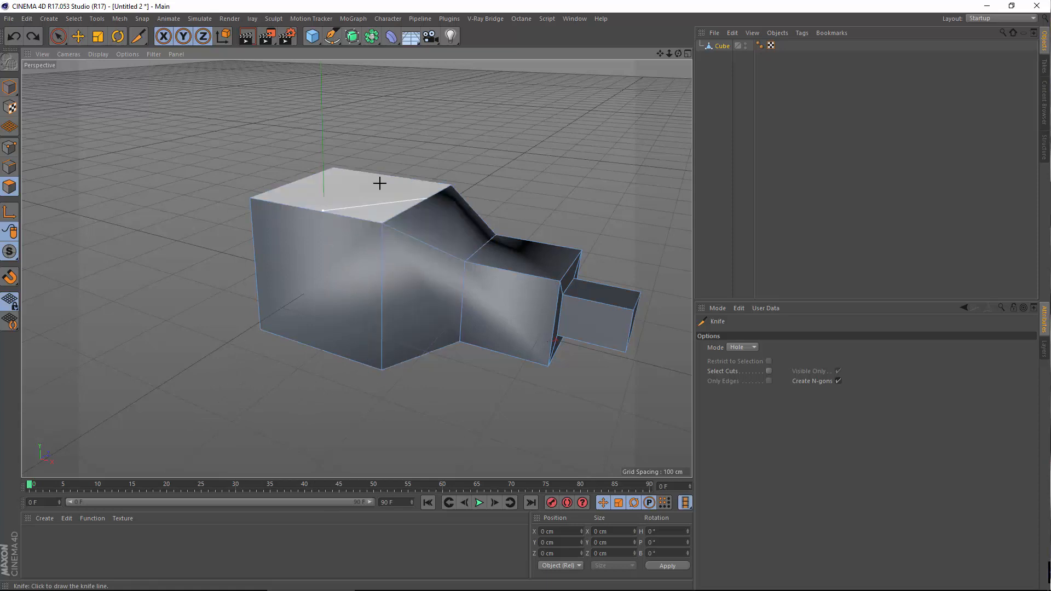
pyautogui.click(420, 191)
pyautogui.click(339, 168)
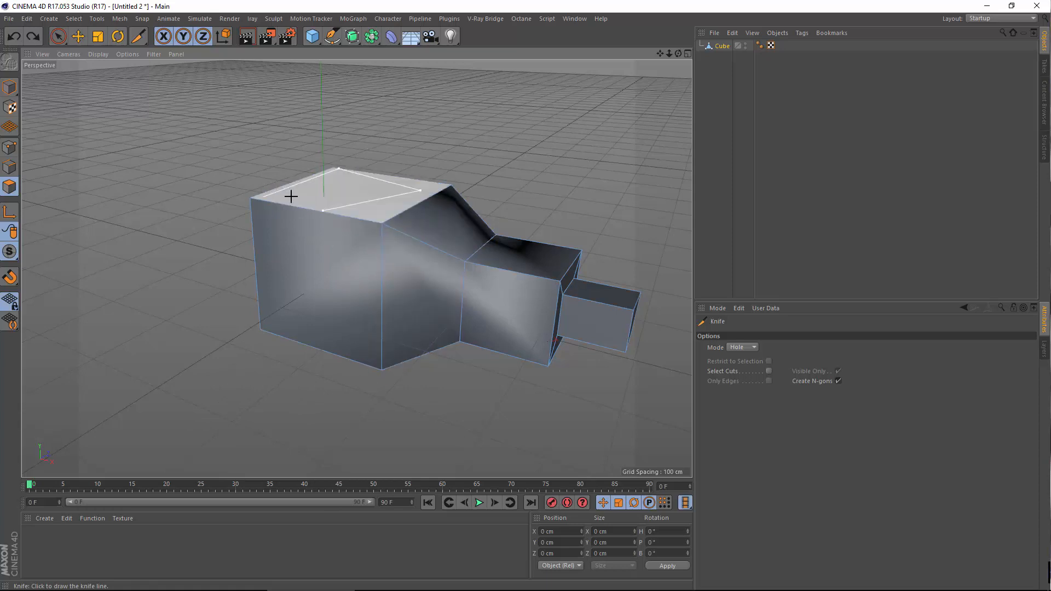
pyautogui.click(321, 209)
pyautogui.keyDown('alt'); pyautogui.moveTo(305, 227); pyautogui.dragTo(317, 264); pyautogui.keyUp('alt')
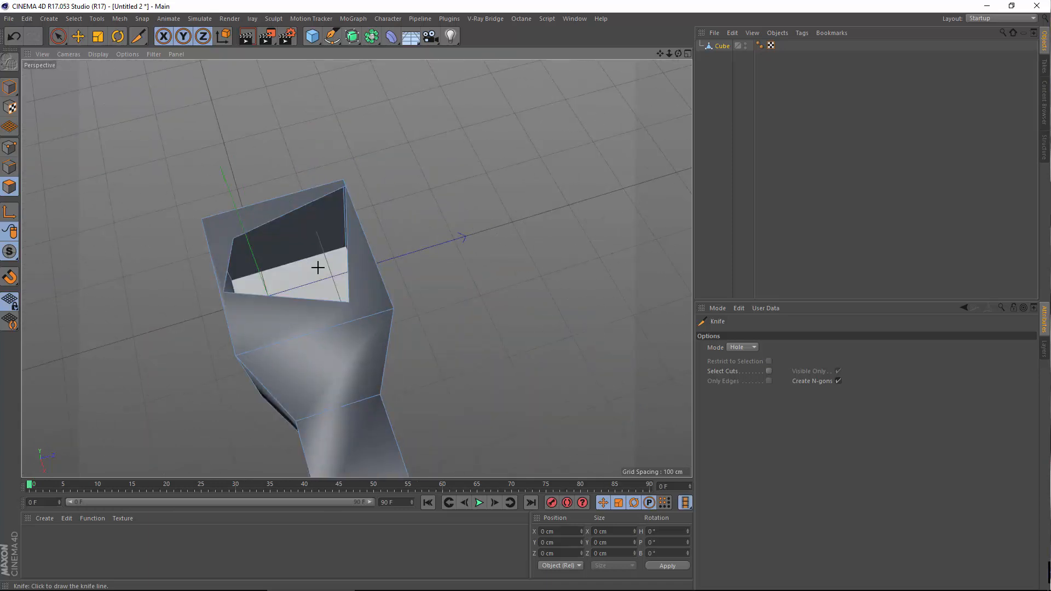
pyautogui.click(15, 37)
# Cut a square hole just inside the edges of the large block's top face, and undo it
pyautogui.keyDown('alt'); pyautogui.moveTo(274, 312); pyautogui.dragTo(257, 217); pyautogui.keyUp('alt')
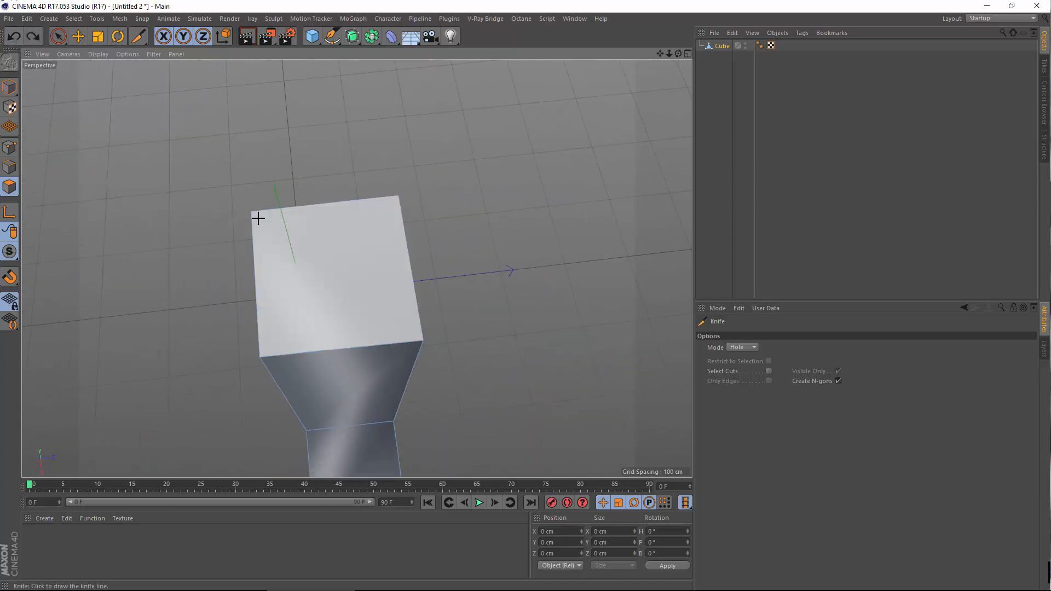
pyautogui.click(275, 347)
pyautogui.click(410, 332)
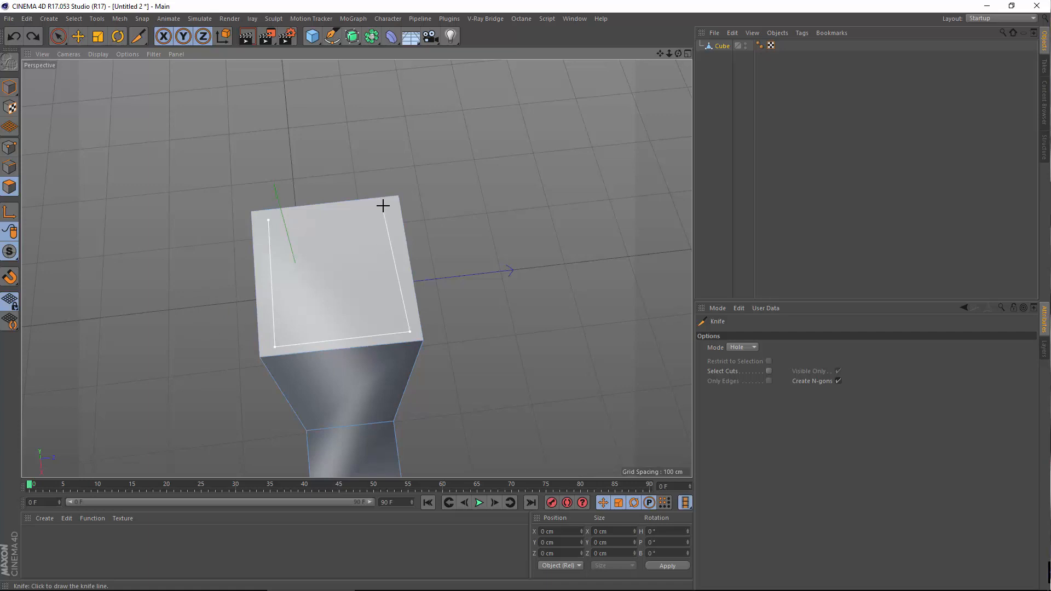
pyautogui.click(393, 207)
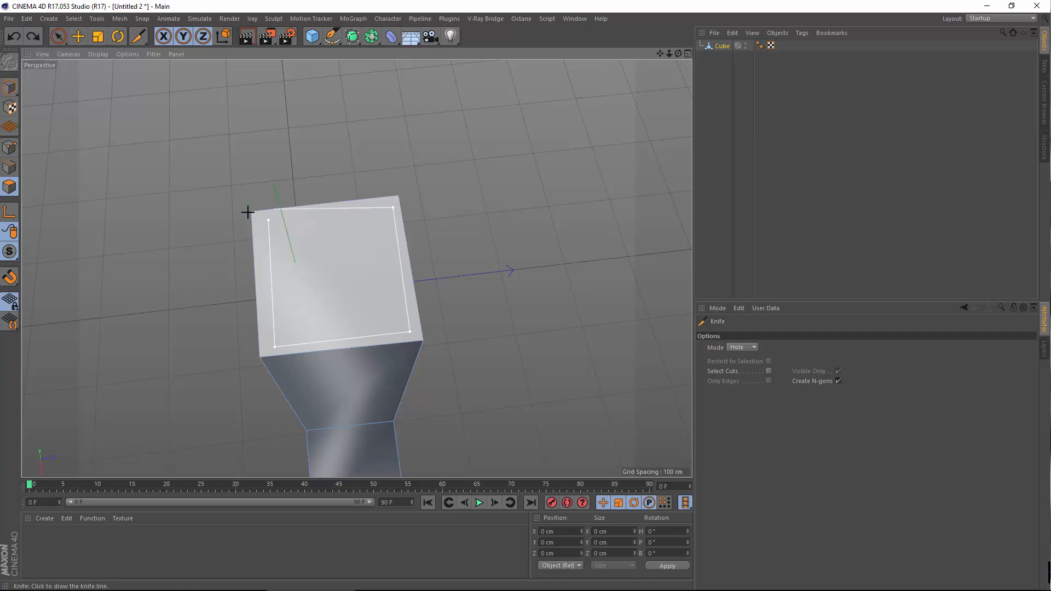
pyautogui.click(269, 220)
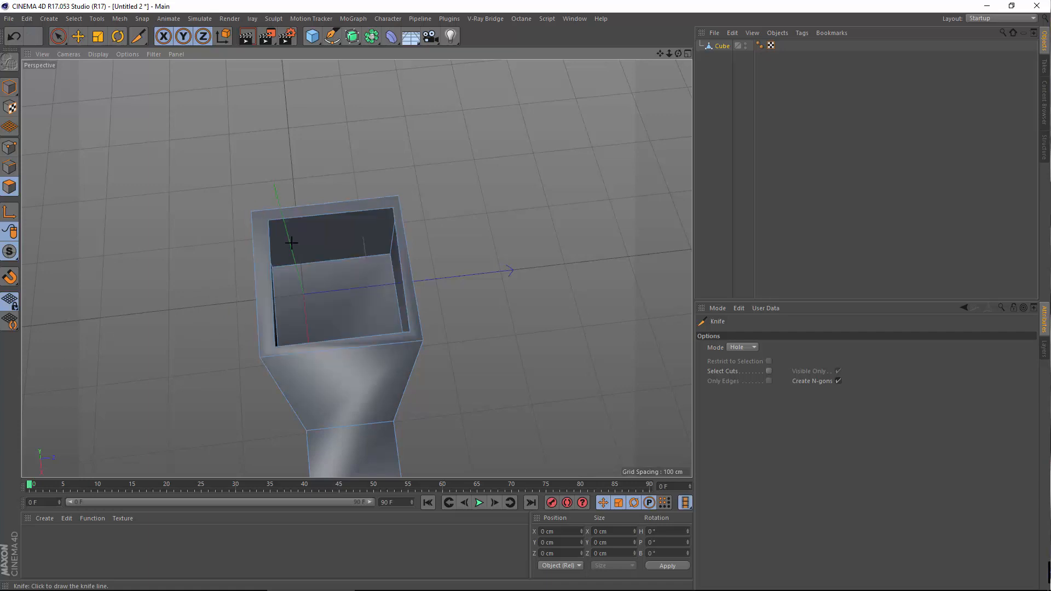
pyautogui.keyDown('alt'); pyautogui.moveTo(291, 237); pyautogui.dragTo(226, 186); pyautogui.keyUp('alt')
pyautogui.click(18, 35)
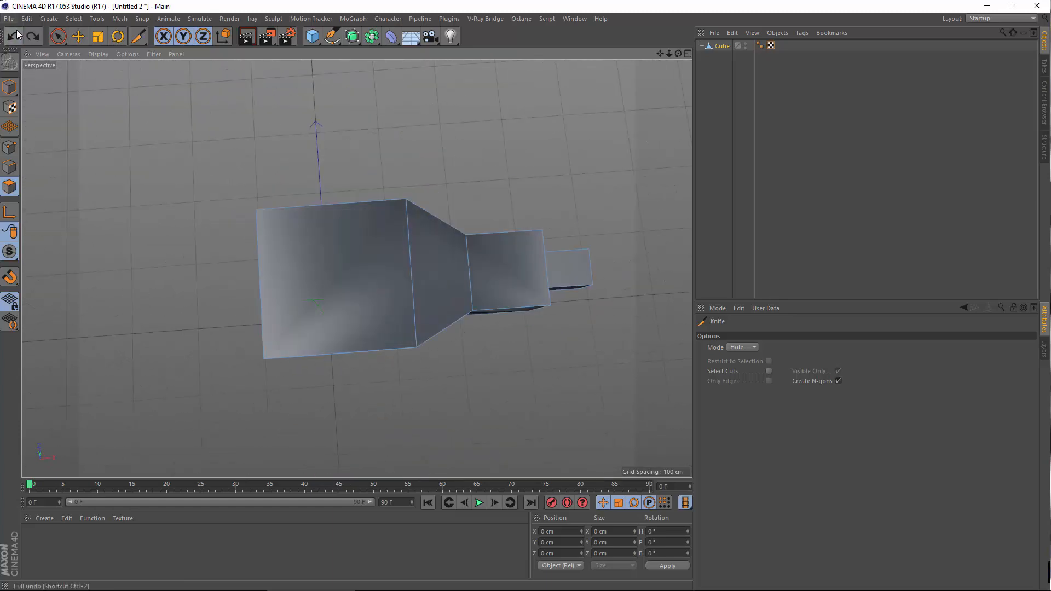
# Set the Knife to Loop mode and cut a crosswise loop around the large block about halfway along its length
pyautogui.keyDown('alt'); pyautogui.moveTo(261, 144); pyautogui.dragTo(318, 176); pyautogui.keyUp('alt')
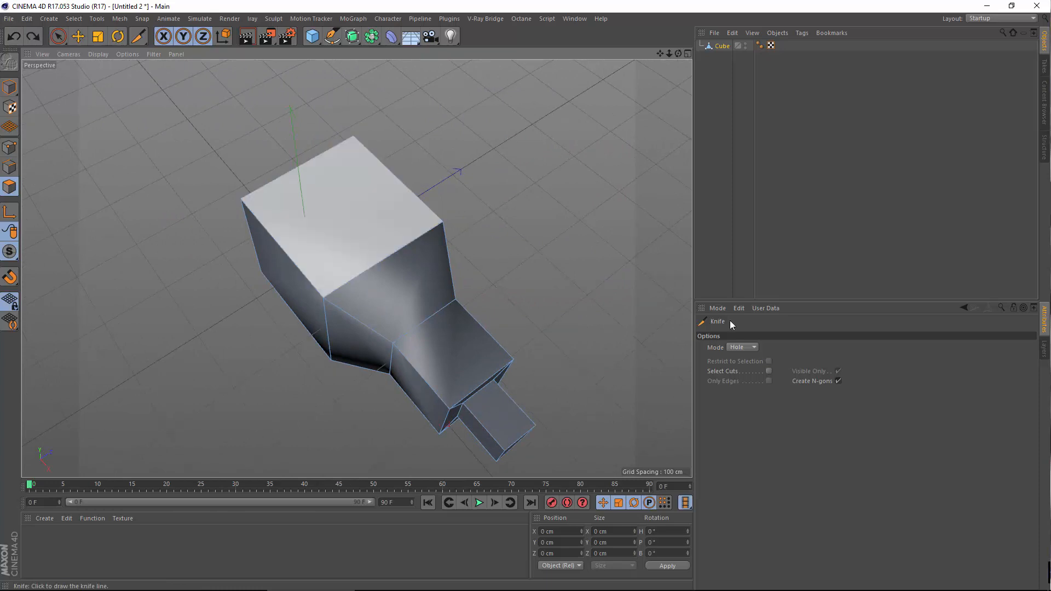
pyautogui.click(741, 348)
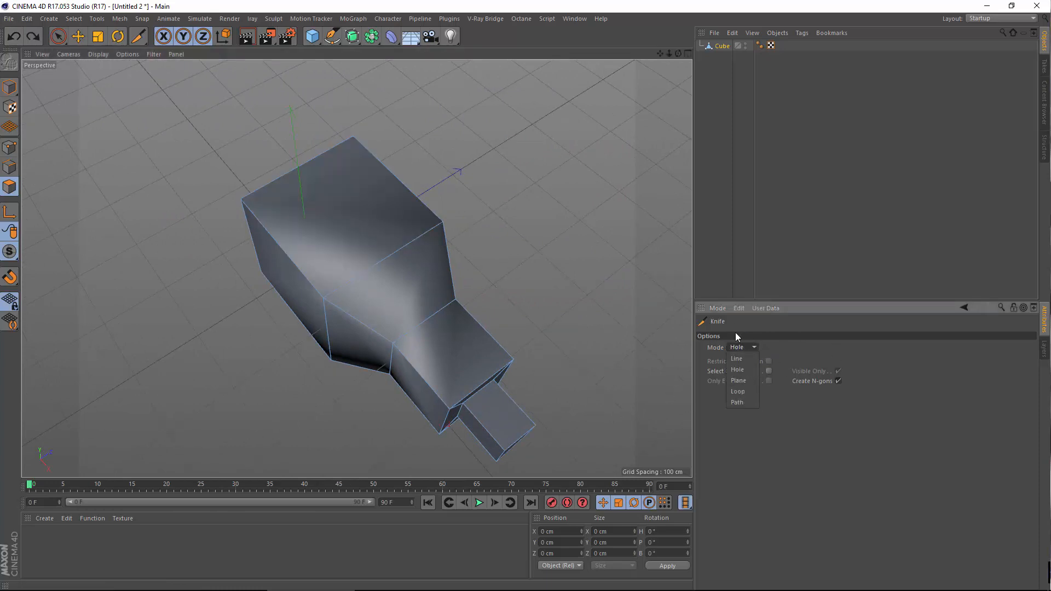
pyautogui.click(750, 389)
pyautogui.keyDown('alt'); pyautogui.moveTo(509, 277); pyautogui.dragTo(418, 207); pyautogui.keyUp('alt')
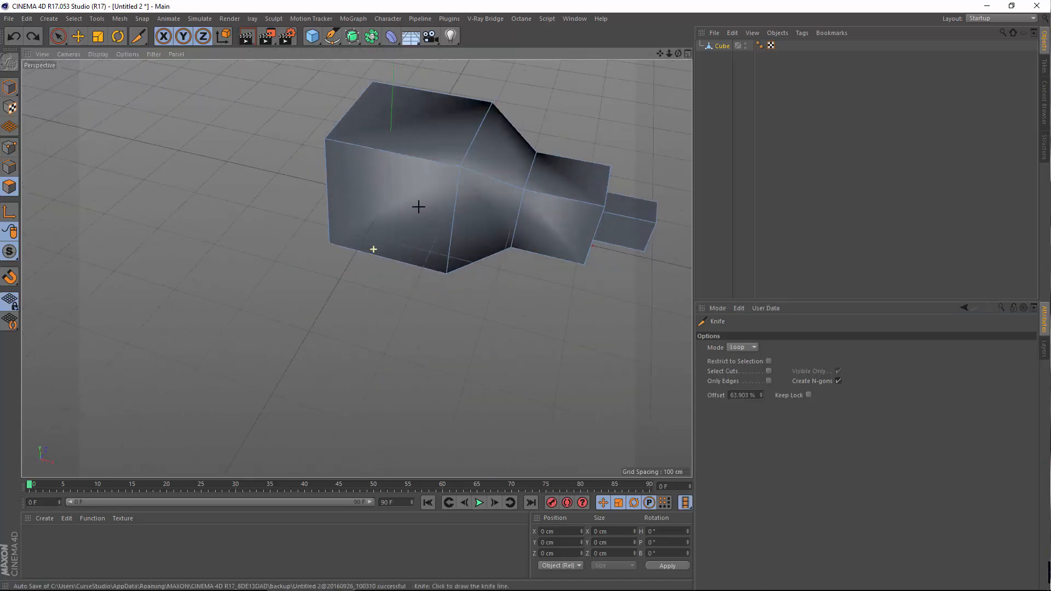
pyautogui.keyDown('alt'); pyautogui.moveTo(418, 206); pyautogui.dragTo(400, 231, button='middle'); pyautogui.keyUp('alt')
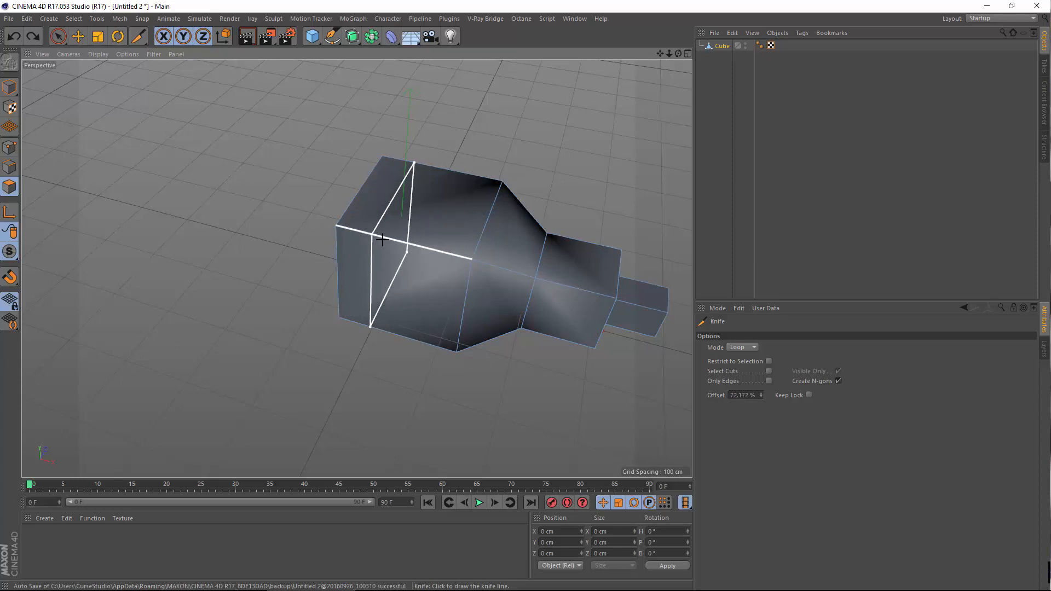
pyautogui.click(400, 241)
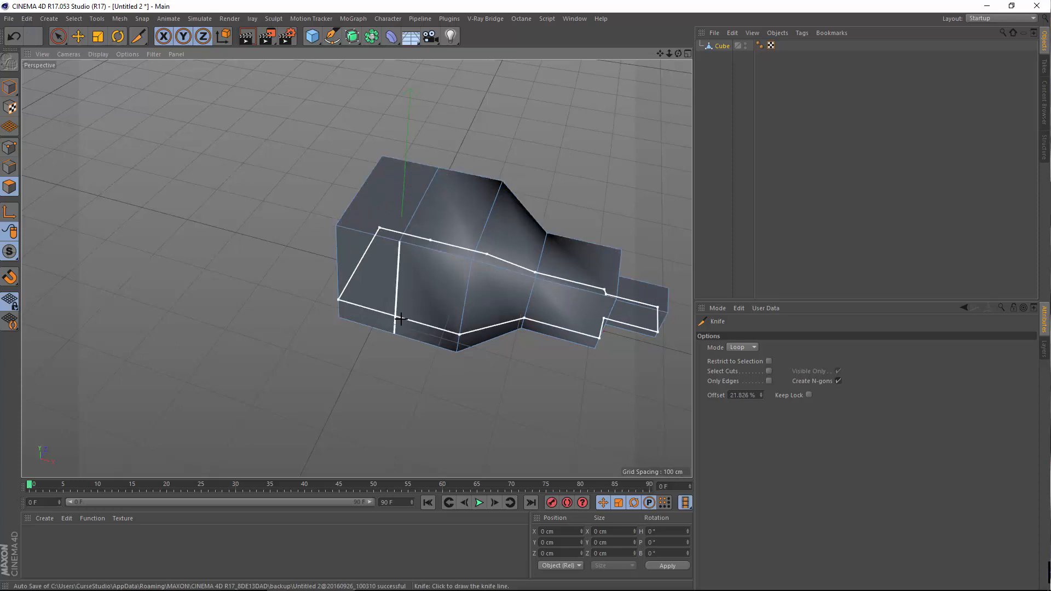
# Cut a second crosswise loop between the large block's back end and the first loop, with its offset set to 20%
pyautogui.keyDown('alt'); pyautogui.moveTo(401, 319); pyautogui.dragTo(377, 254); pyautogui.keyUp('alt')
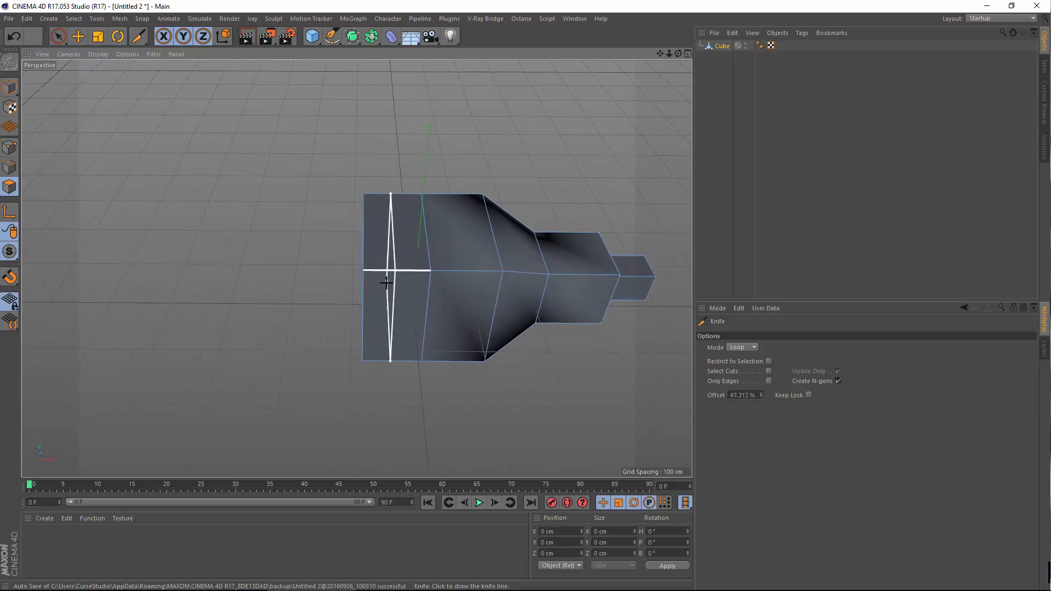
pyautogui.keyDown('alt'); pyautogui.moveTo(385, 282); pyautogui.dragTo(336, 282); pyautogui.keyUp('alt')
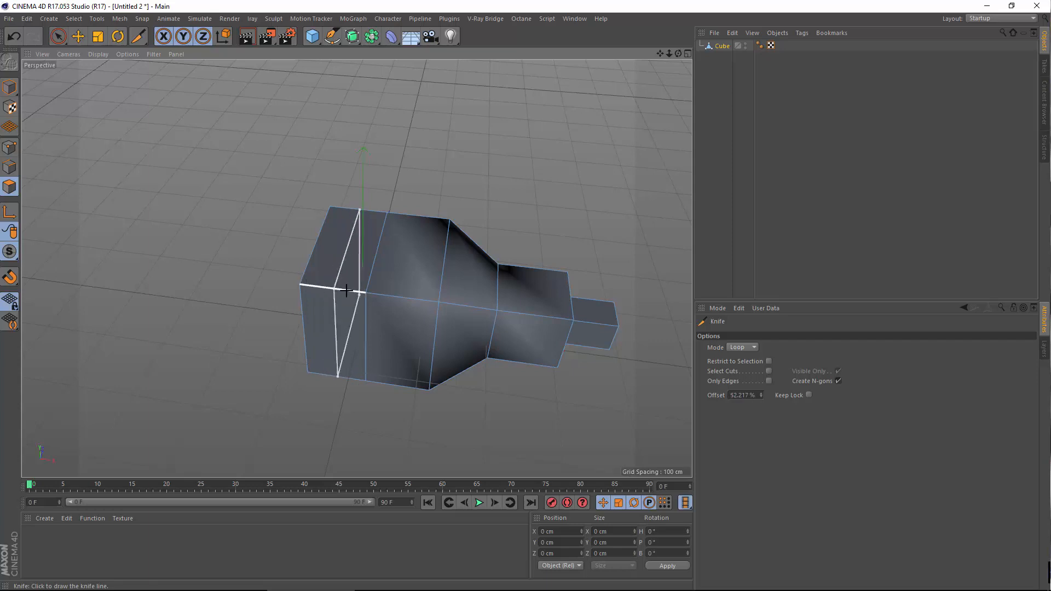
pyautogui.click(345, 290)
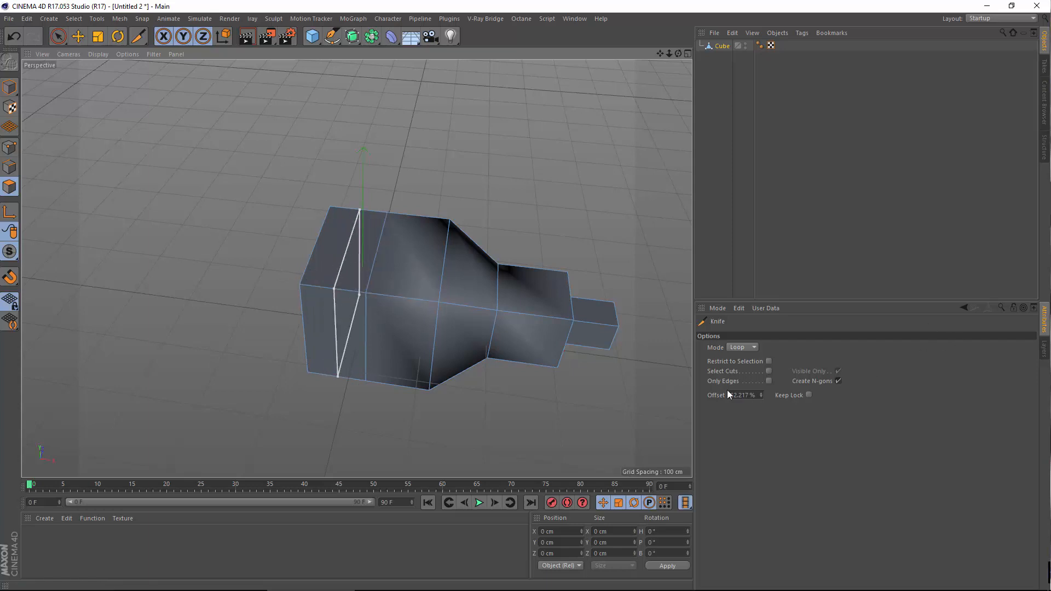
pyautogui.click(748, 396)
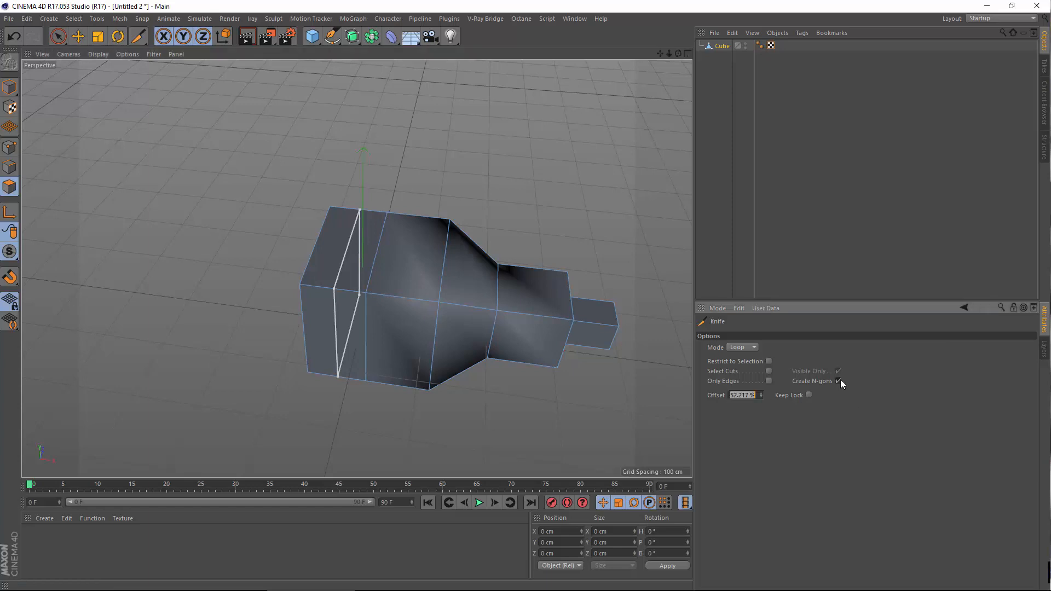
pyautogui.write('20')
pyautogui.press('Return')
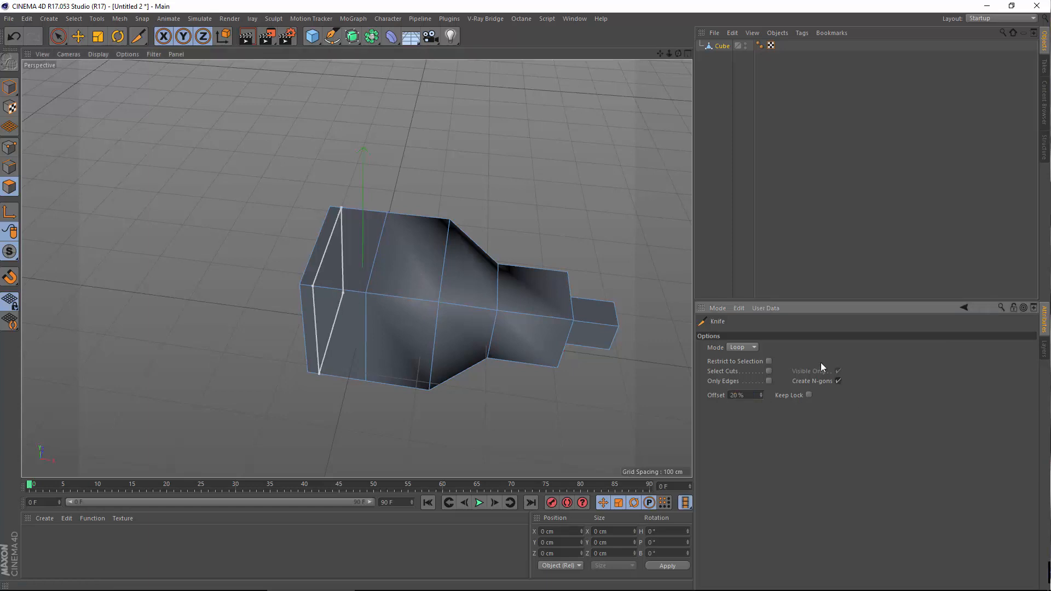
pyautogui.click(295, 192)
pyautogui.keyDown('alt'); pyautogui.moveTo(326, 324); pyautogui.dragTo(317, 300); pyautogui.keyUp('alt')
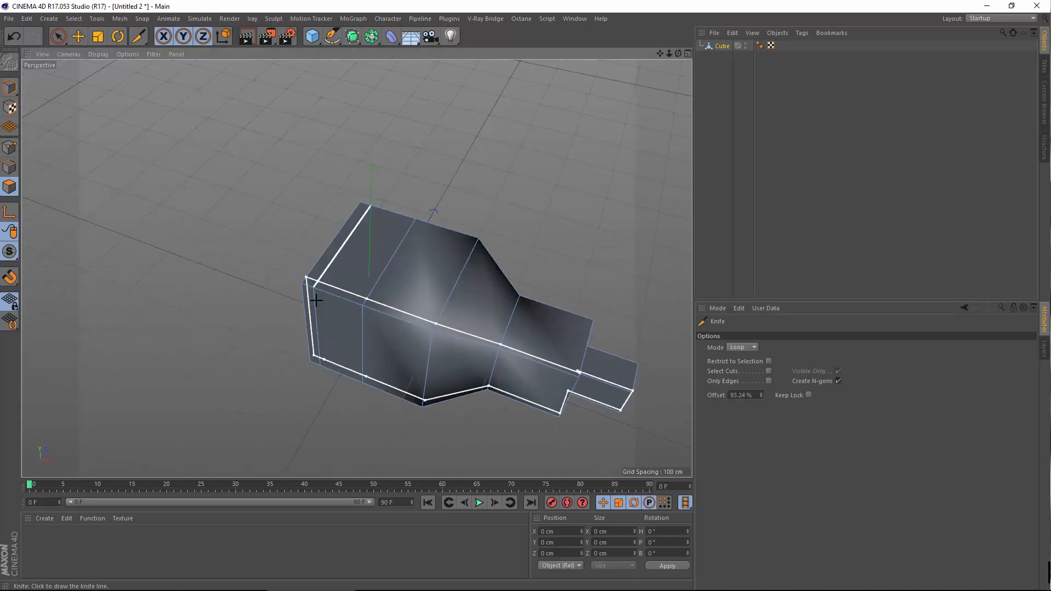
# Cut a third crosswise loop between the large block's two existing loops, with its offset set to 50%
pyautogui.click(376, 327)
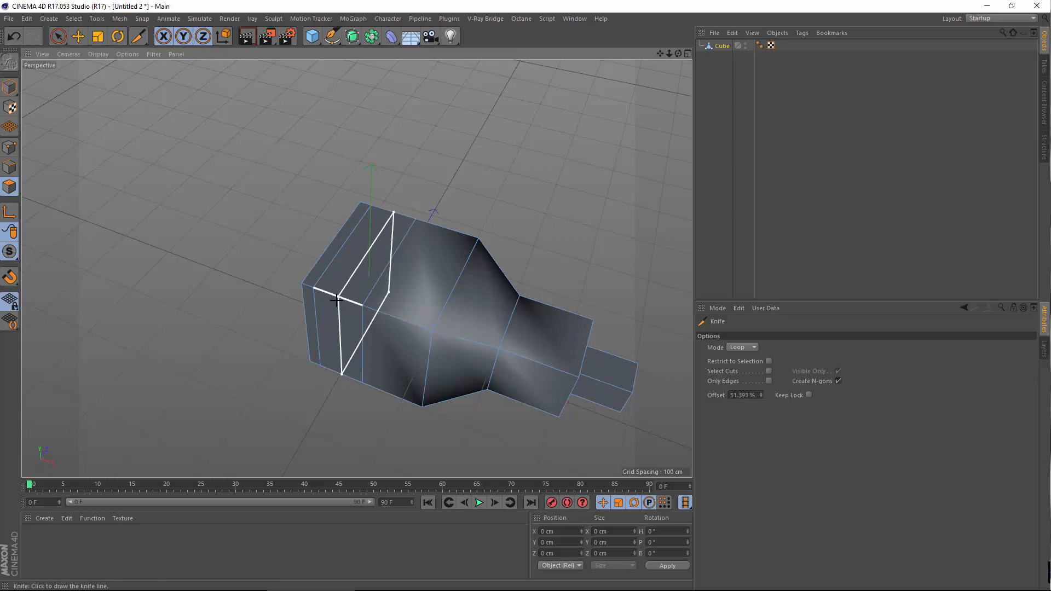
pyautogui.click(334, 298)
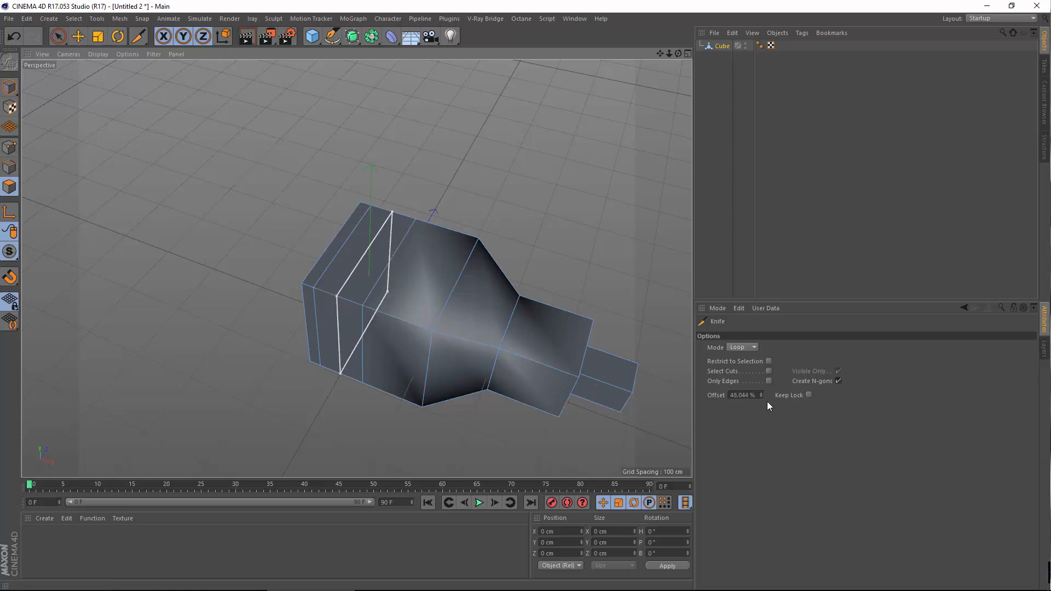
pyautogui.moveTo(757, 398); pyautogui.dragTo(723, 395)
pyautogui.write('50')
pyautogui.press('Return')
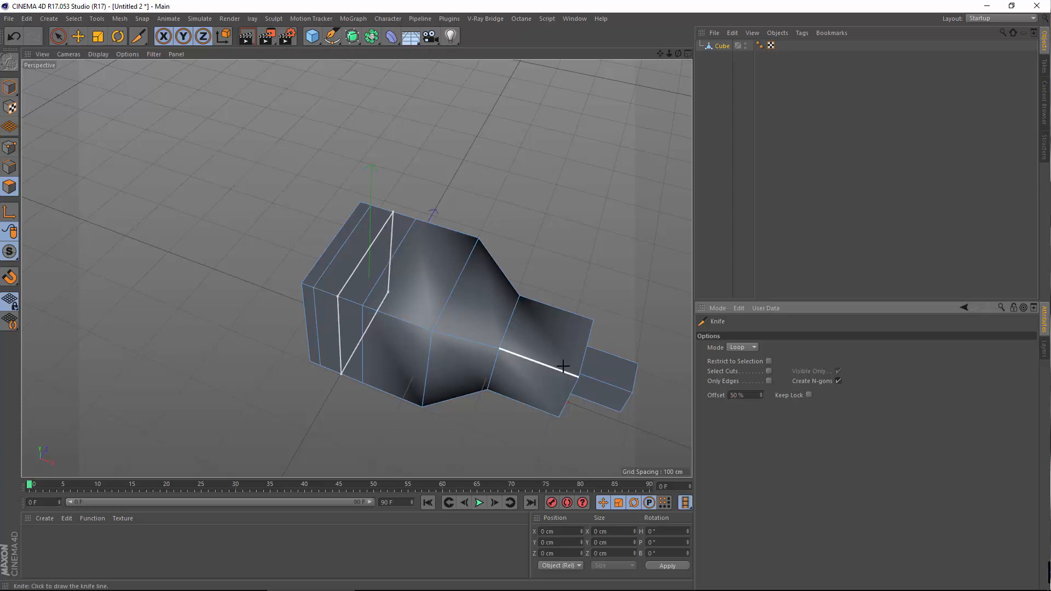
pyautogui.keyDown('alt'); pyautogui.moveTo(310, 305); pyautogui.dragTo(376, 367); pyautogui.keyUp('alt')
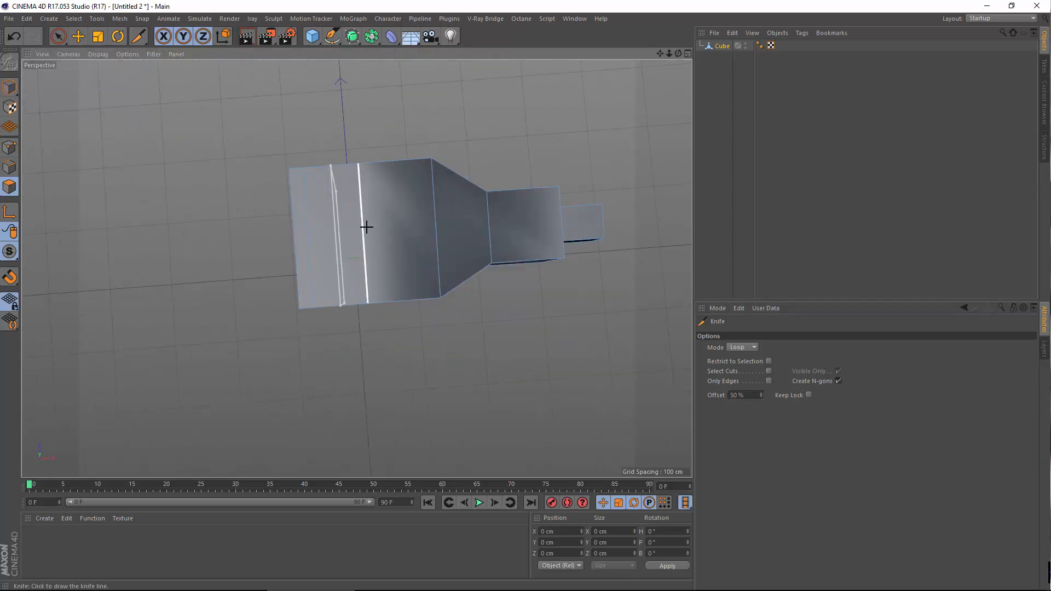
pyautogui.keyDown('alt'); pyautogui.moveTo(352, 320); pyautogui.dragTo(265, 222); pyautogui.keyUp('alt')
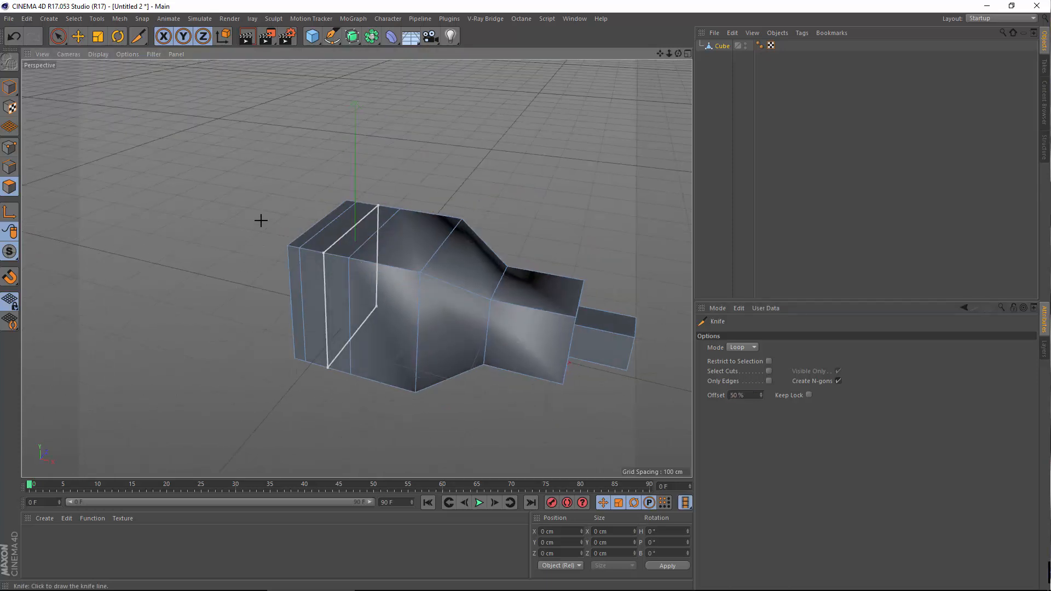
pyautogui.keyDown('alt'); pyautogui.moveTo(261, 314); pyautogui.dragTo(377, 219, button='middle'); pyautogui.keyUp('alt')
pyautogui.keyDown('alt'); pyautogui.moveTo(355, 317); pyautogui.dragTo(347, 248); pyautogui.keyUp('alt')
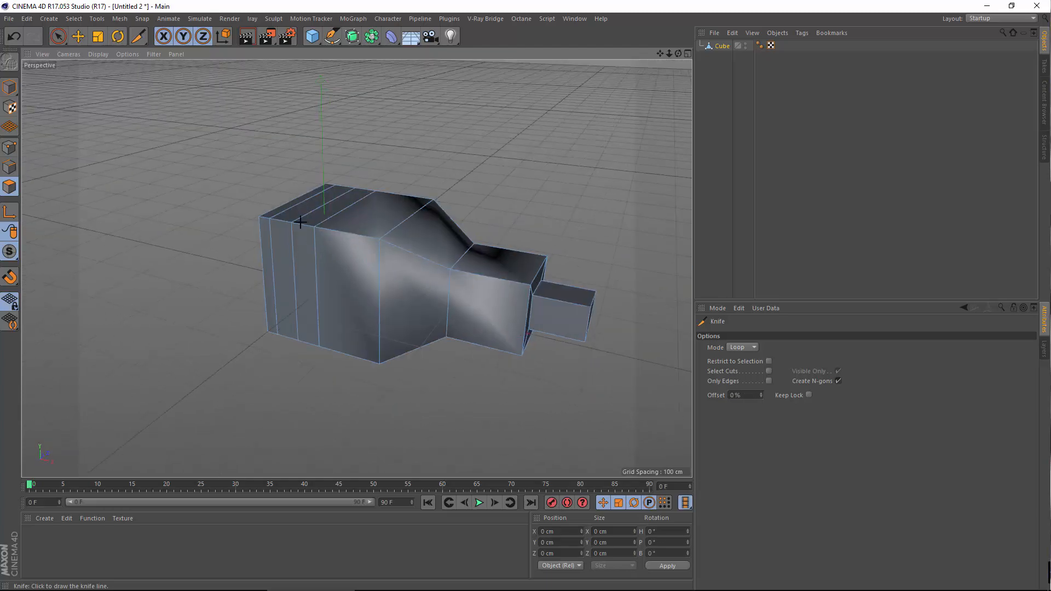
pyautogui.rightClick(343, 151)
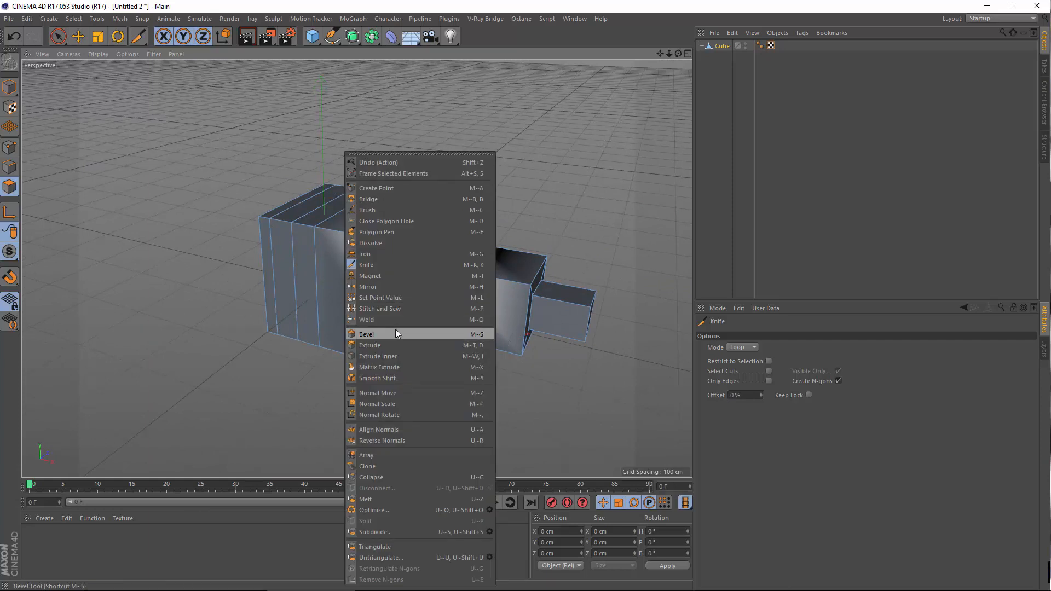
pyautogui.click(222, 158)
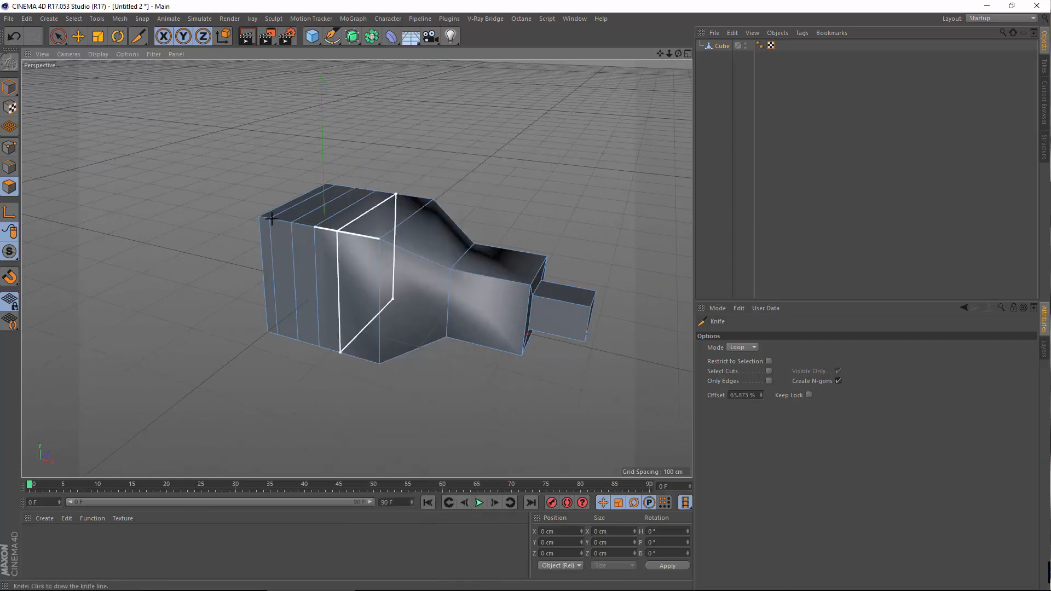
# Switch to edge editing and activate Loop Selection
pyautogui.keyDown('alt'); pyautogui.moveTo(633, 269); pyautogui.dragTo(500, 236, button='middle'); pyautogui.keyUp('alt')
pyautogui.scroll(5, 470, 271)
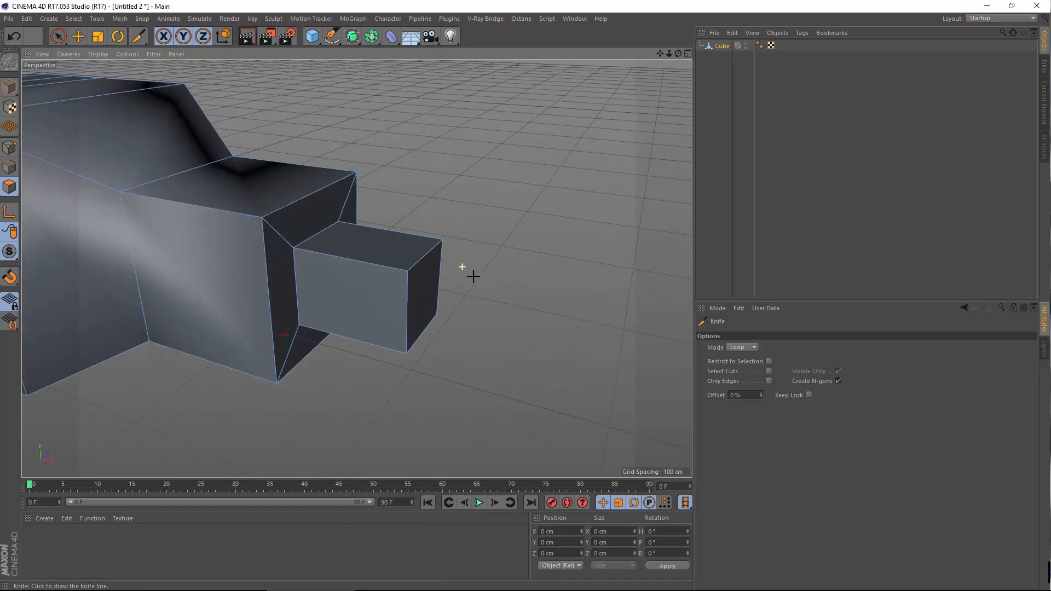
pyautogui.click(81, 24)
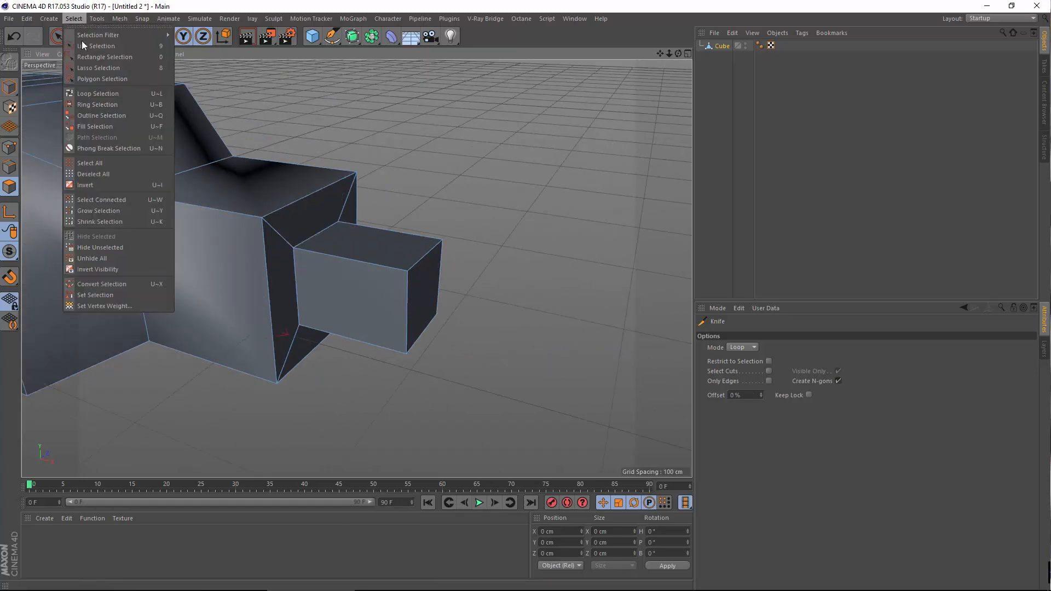
pyautogui.click(83, 95)
pyautogui.click(10, 167)
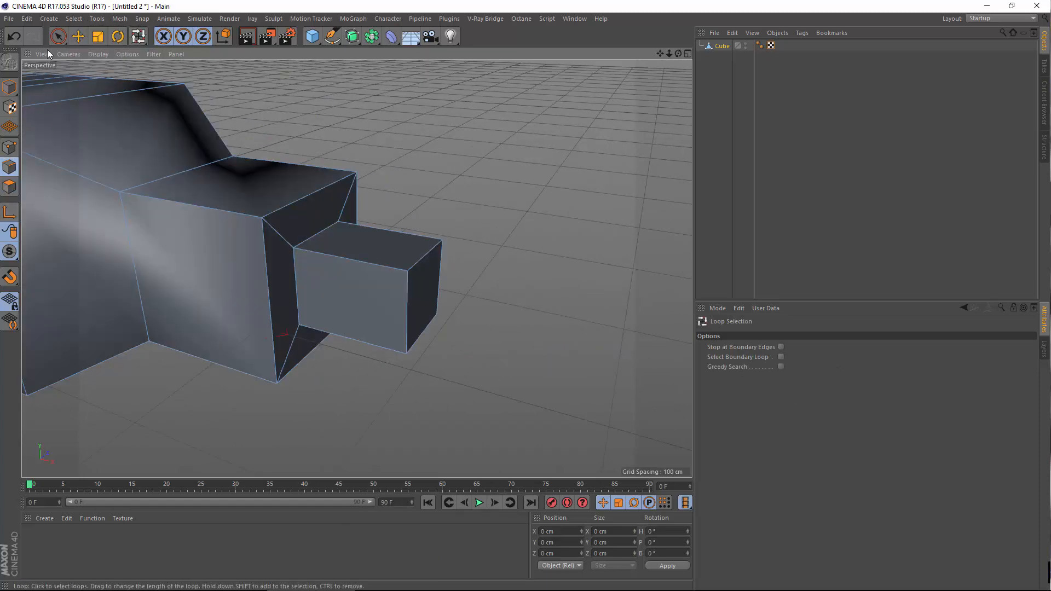
pyautogui.click(73, 18)
pyautogui.click(107, 96)
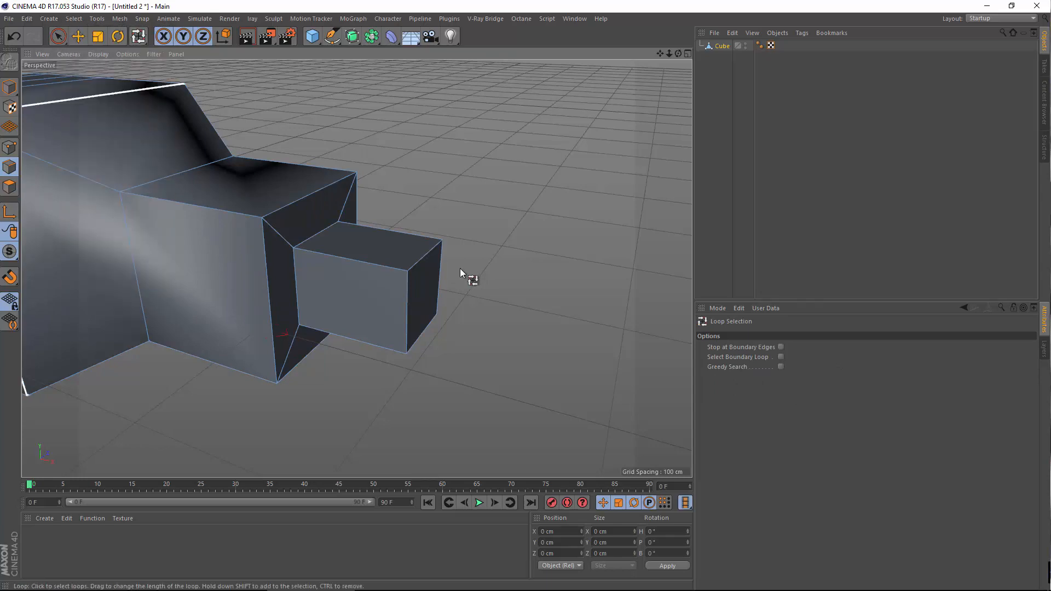
# Select the edge loop around the smallest block's end face and add the loop around the middle block's end face
pyautogui.keyDown('alt'); pyautogui.moveTo(460, 268); pyautogui.dragTo(457, 233); pyautogui.keyUp('alt')
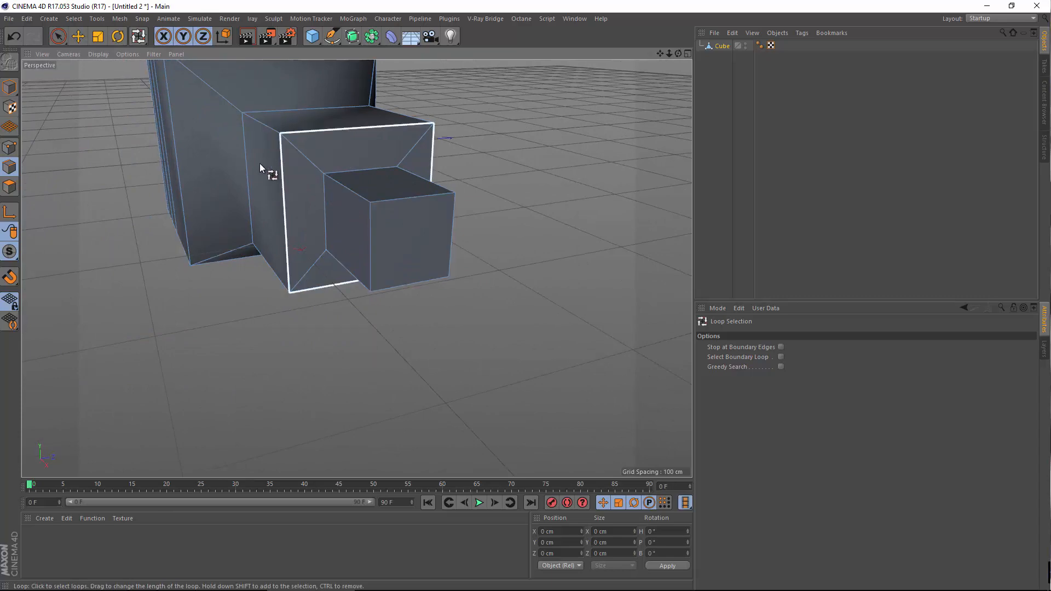
pyautogui.keyDown('alt'); pyautogui.moveTo(319, 226); pyautogui.dragTo(277, 253); pyautogui.keyUp('alt')
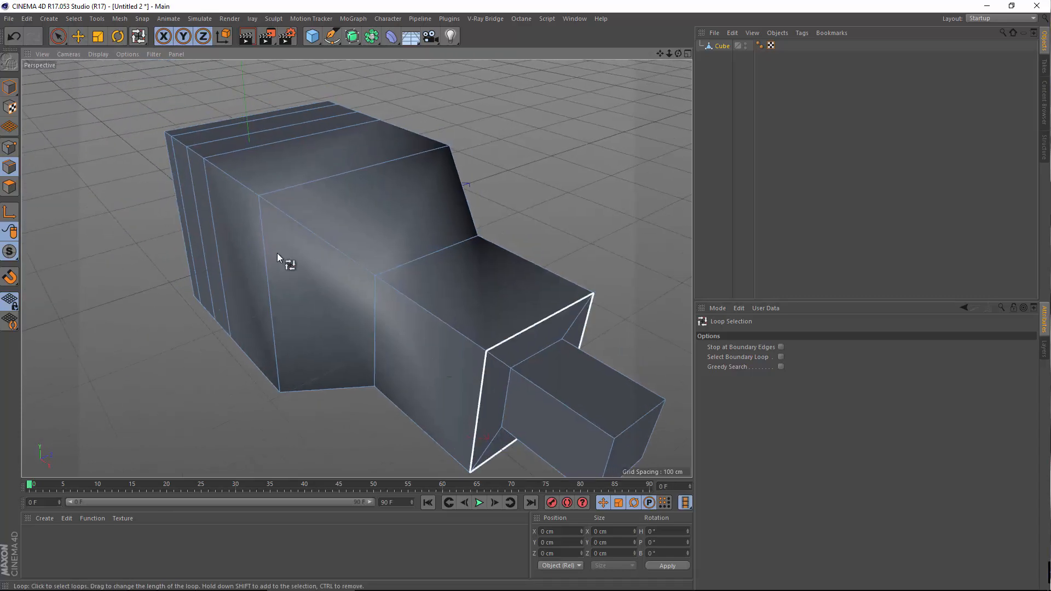
pyautogui.keyDown('alt'); pyautogui.moveTo(339, 224); pyautogui.dragTo(415, 304); pyautogui.keyUp('alt')
pyautogui.keyDown('alt'); pyautogui.moveTo(316, 206); pyautogui.dragTo(267, 249); pyautogui.keyUp('alt')
pyautogui.keyDown('alt'); pyautogui.moveTo(485, 340); pyautogui.dragTo(406, 325); pyautogui.keyUp('alt')
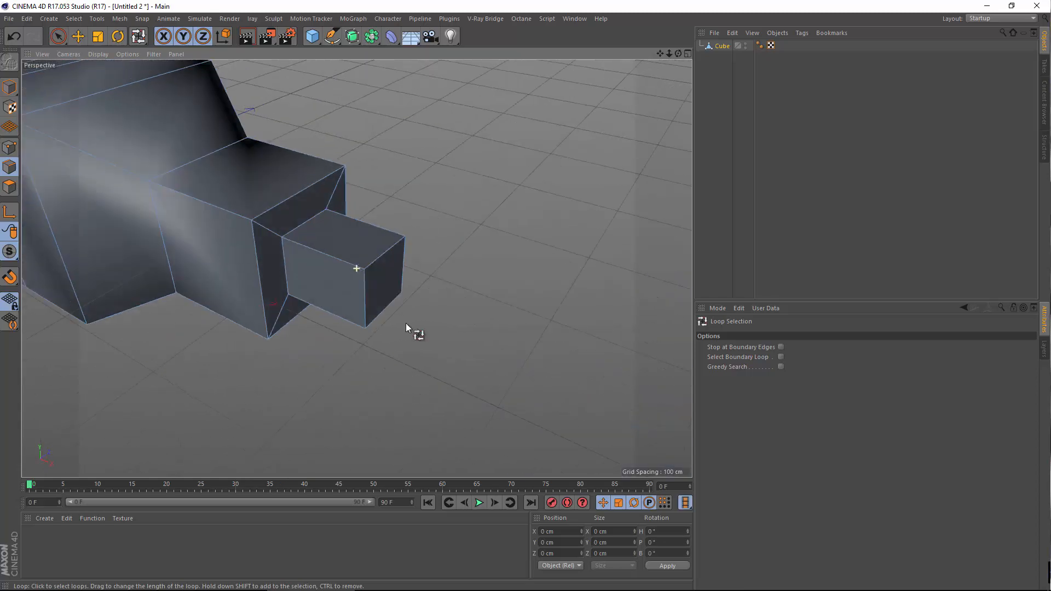
pyautogui.click(370, 271)
pyautogui.keyDown('alt'); pyautogui.moveTo(319, 374); pyautogui.dragTo(326, 324); pyautogui.keyUp('alt')
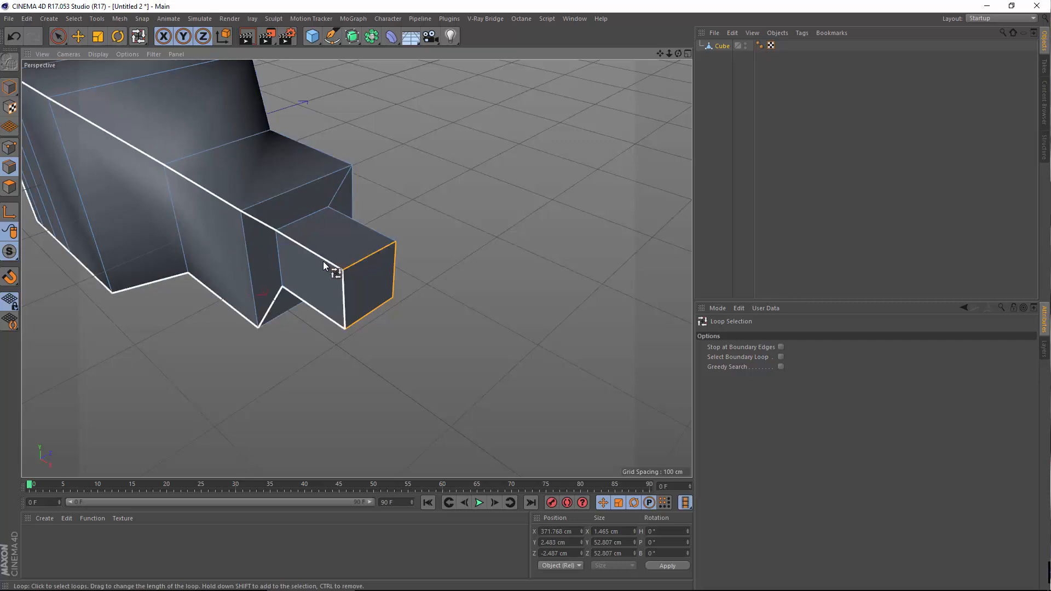
pyautogui.keyDown('shift'); pyautogui.click(280, 202); pyautogui.keyUp('shift')
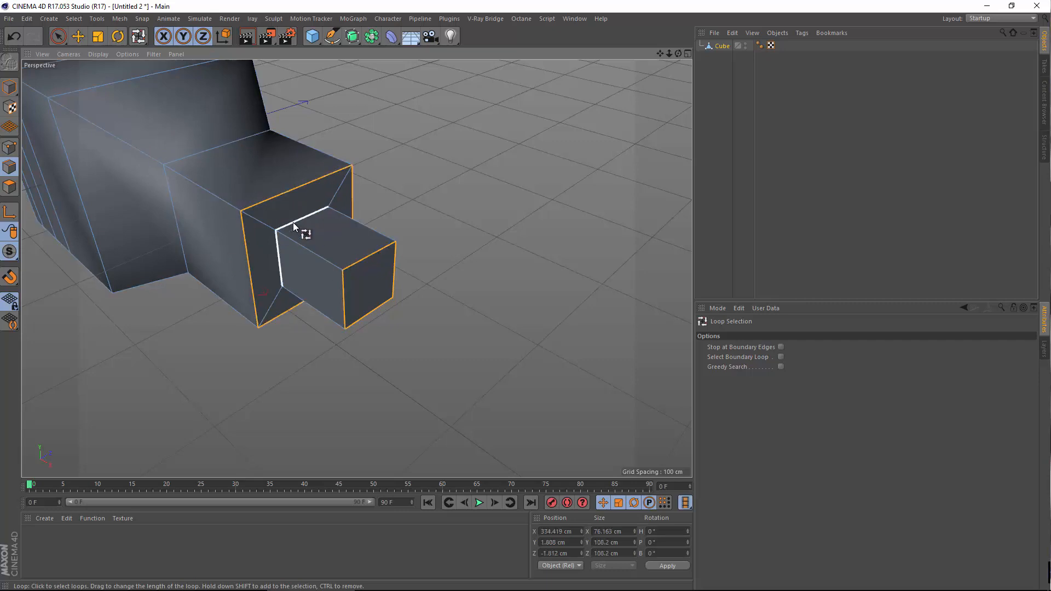
# Bevel the two selected edge loops in Chamfer mode with an offset of about 1.9 cm
pyautogui.rightClick(452, 173)
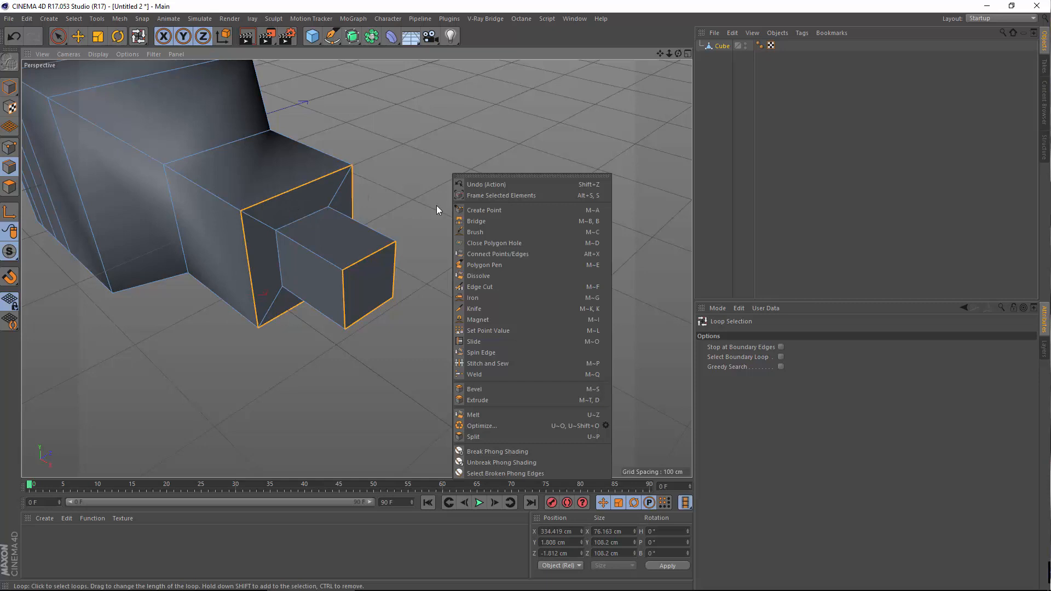
pyautogui.click(480, 389)
pyautogui.keyDown('alt'); pyautogui.moveTo(365, 249); pyautogui.dragTo(394, 248, button='right'); pyautogui.keyUp('alt')
pyautogui.keyDown('alt'); pyautogui.moveTo(378, 263); pyautogui.dragTo(363, 245); pyautogui.keyUp('alt')
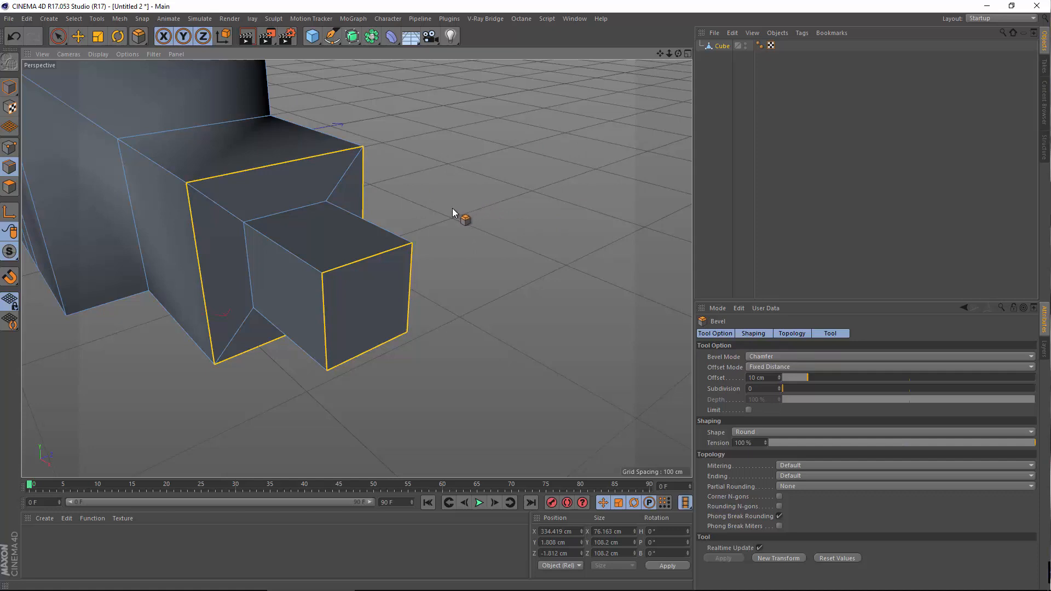
pyautogui.moveTo(452, 208)
pyautogui.mouseDown()
pyautogui.moveTo(513, 209)
pyautogui.moveTo(462, 208)
pyautogui.mouseUp()
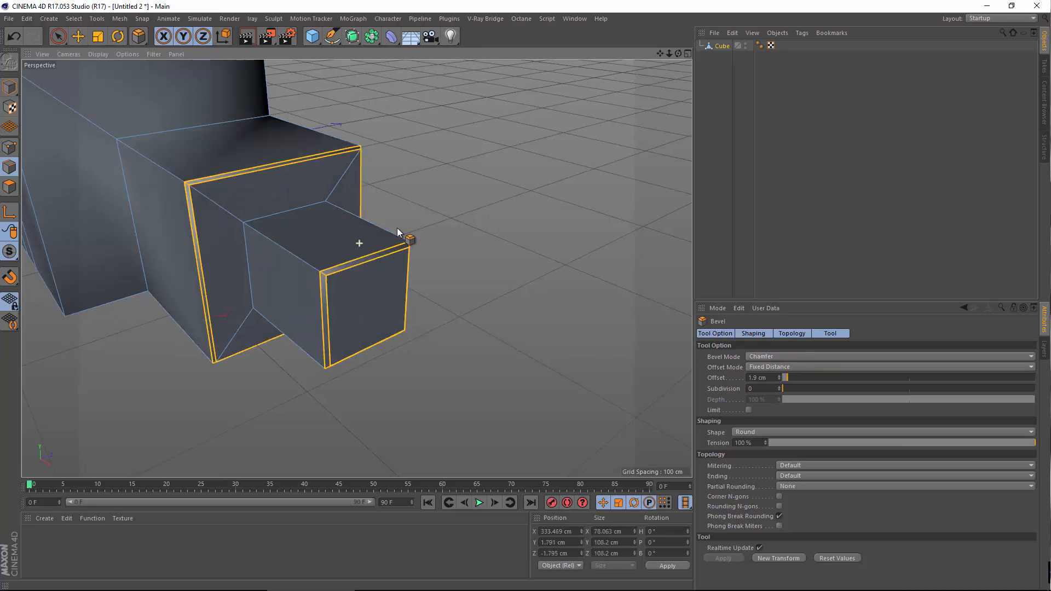
# Set the bevel's offset to 1 cm and its subdivision to 1
pyautogui.keyDown('alt'); pyautogui.moveTo(396, 227); pyautogui.dragTo(313, 278); pyautogui.keyUp('alt')
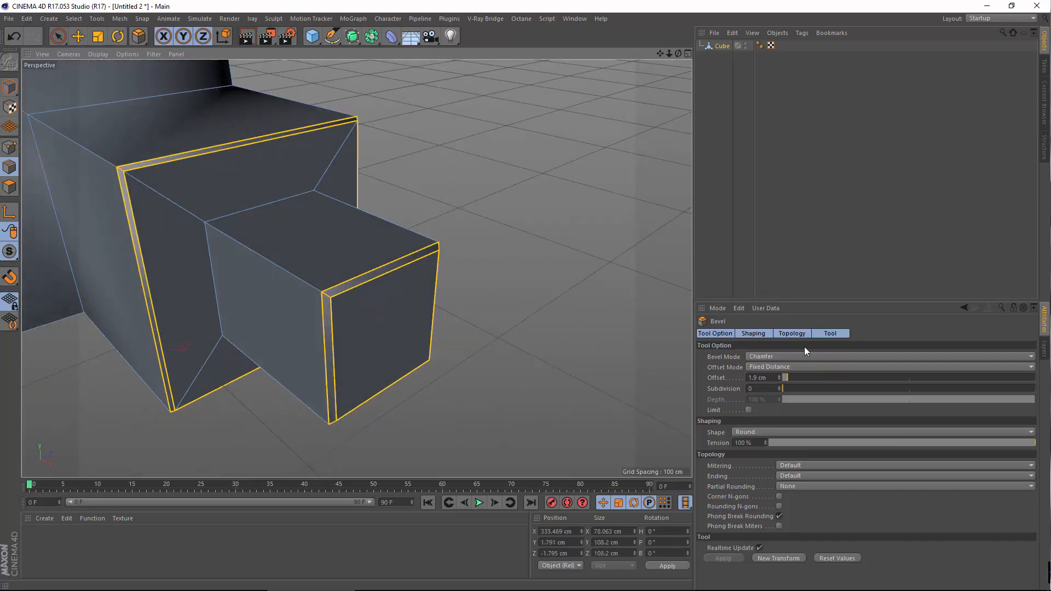
pyautogui.moveTo(789, 376)
pyautogui.mouseDown()
pyautogui.moveTo(800, 380)
pyautogui.moveTo(785, 379)
pyautogui.mouseUp()
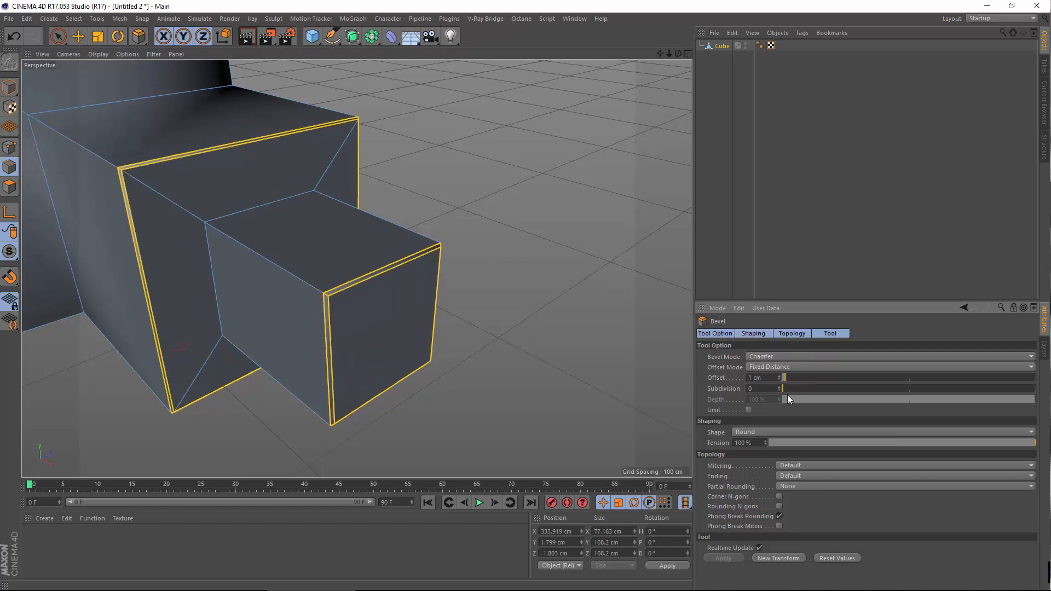
pyautogui.keyDown('alt'); pyautogui.moveTo(232, 315); pyautogui.dragTo(493, 297, button='right'); pyautogui.keyUp('alt')
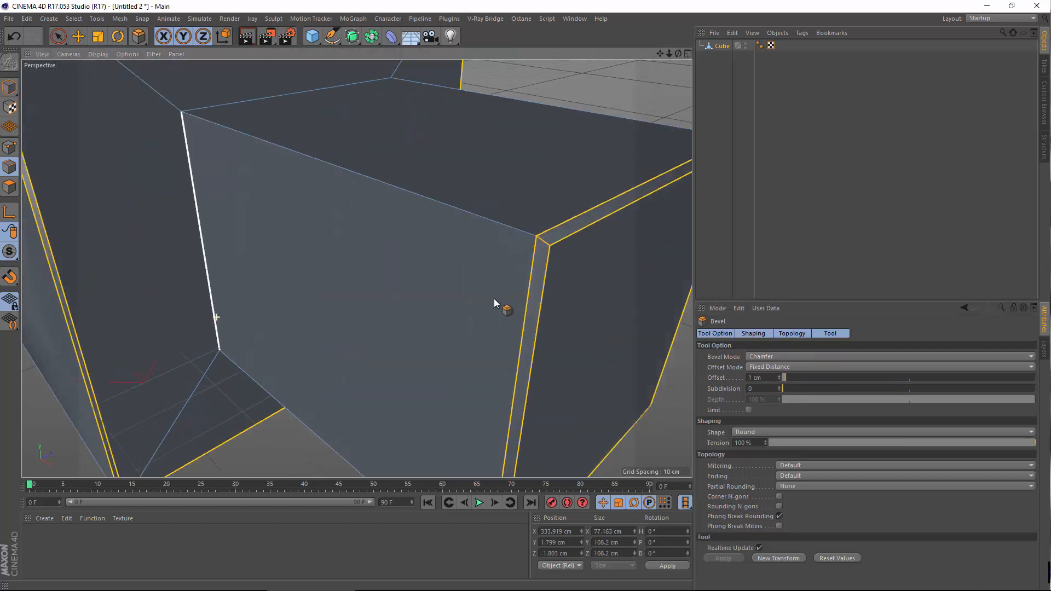
pyautogui.keyDown('alt'); pyautogui.moveTo(476, 297); pyautogui.dragTo(389, 330, button='middle'); pyautogui.keyUp('alt')
pyautogui.moveTo(789, 391)
pyautogui.mouseDown()
pyautogui.moveTo(871, 388)
pyautogui.moveTo(798, 381)
pyautogui.mouseUp()
# Change the bevel mode to Solid and set the offset to 3 cm
pyautogui.click(765, 356)
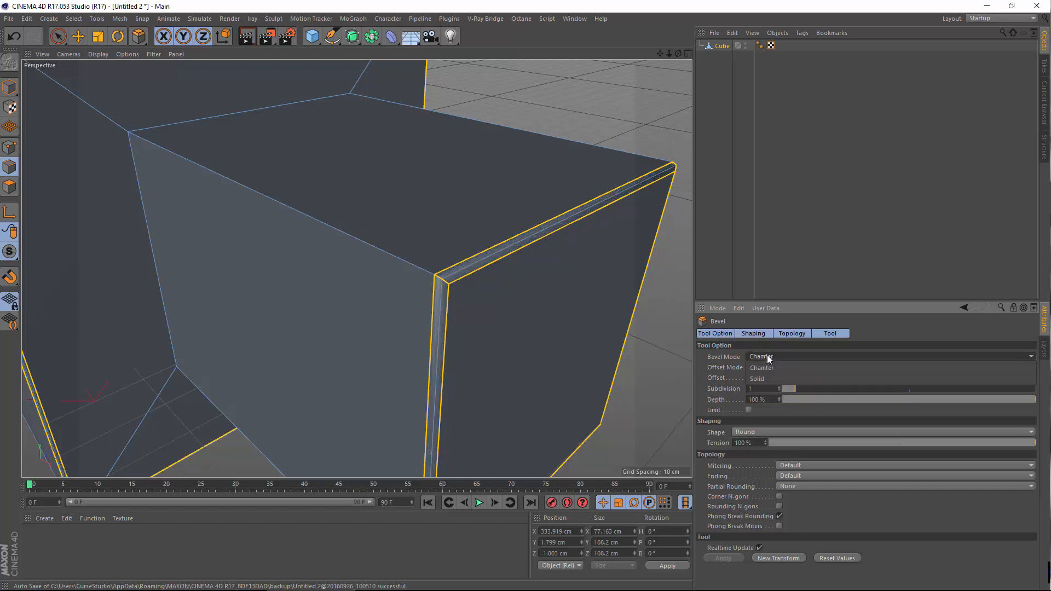
pyautogui.click(762, 376)
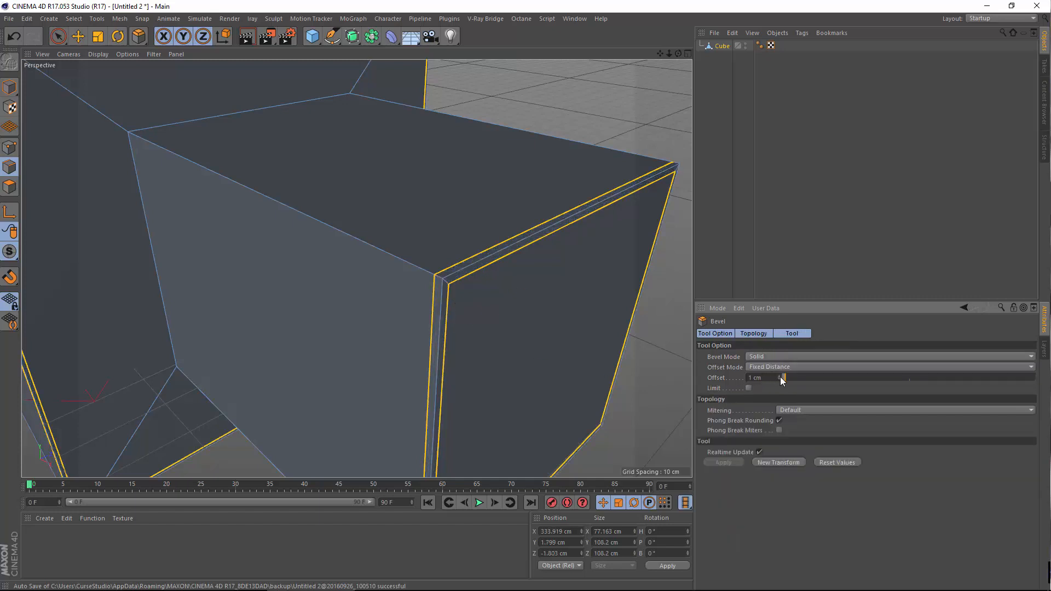
pyautogui.moveTo(781, 378)
pyautogui.mouseDown()
pyautogui.moveTo(826, 377)
pyautogui.moveTo(785, 379)
pyautogui.moveTo(832, 389)
pyautogui.moveTo(790, 386)
pyautogui.mouseUp()
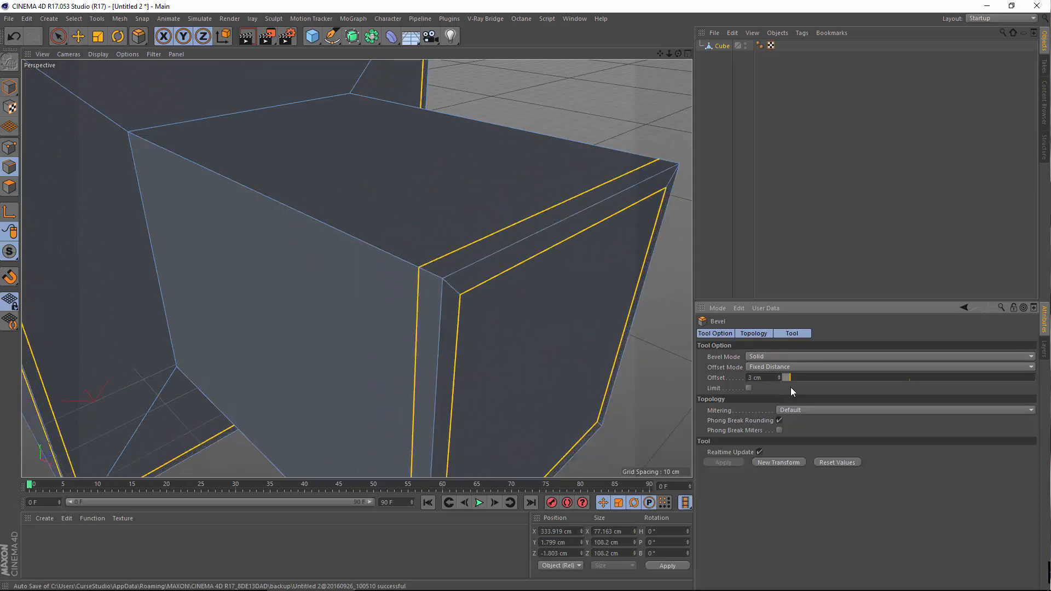
# Set the bevel mode back to Chamfer and inspect the whole model from several distances
pyautogui.click(764, 359)
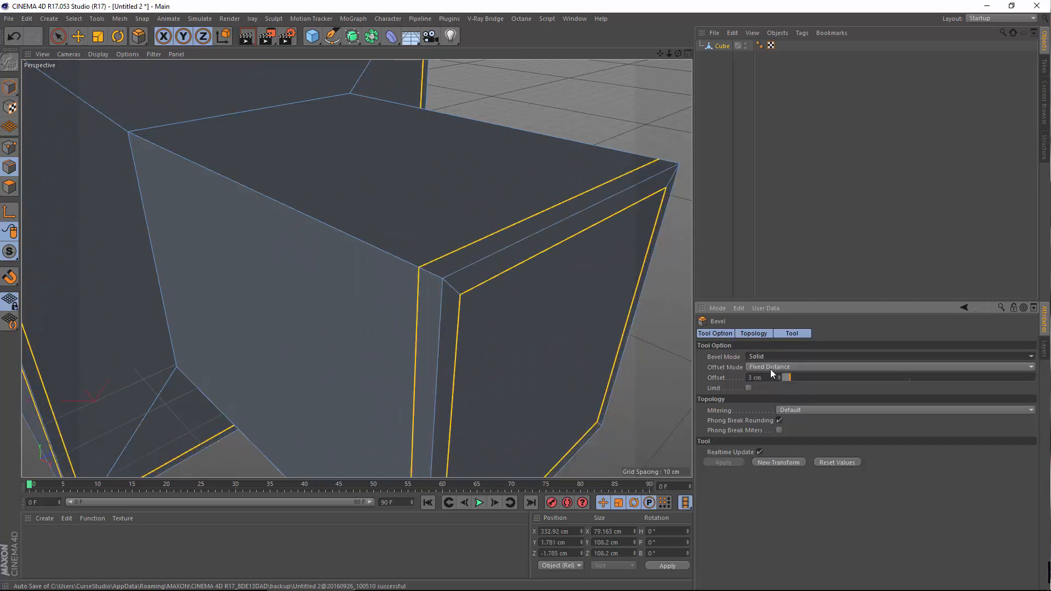
pyautogui.click(770, 369)
pyautogui.scroll(-10, 596, 181)
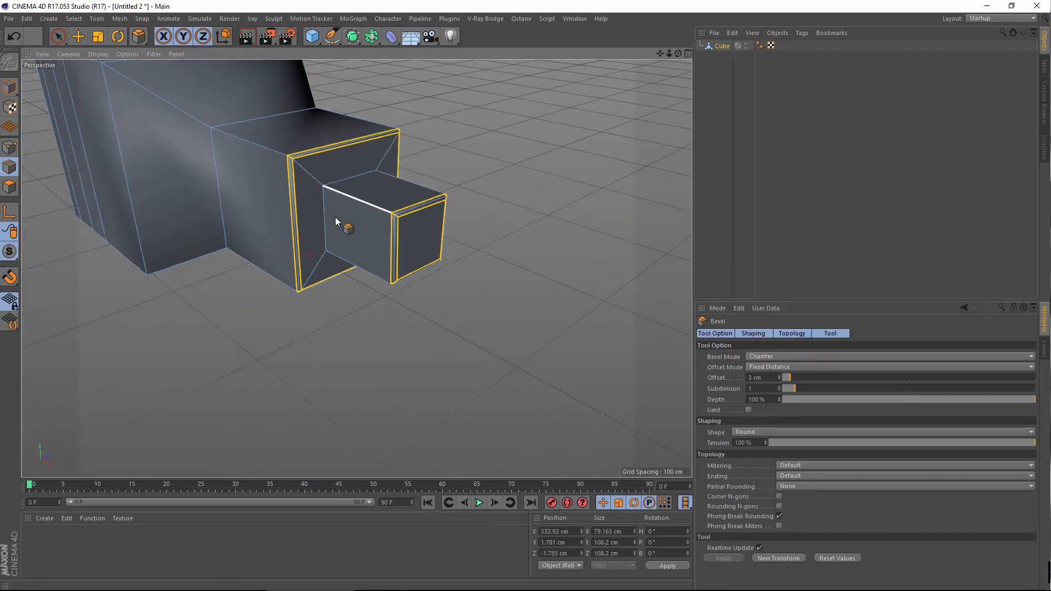
pyautogui.keyDown('alt'); pyautogui.moveTo(275, 260); pyautogui.dragTo(438, 130); pyautogui.keyUp('alt')
pyautogui.rightClick(438, 131)
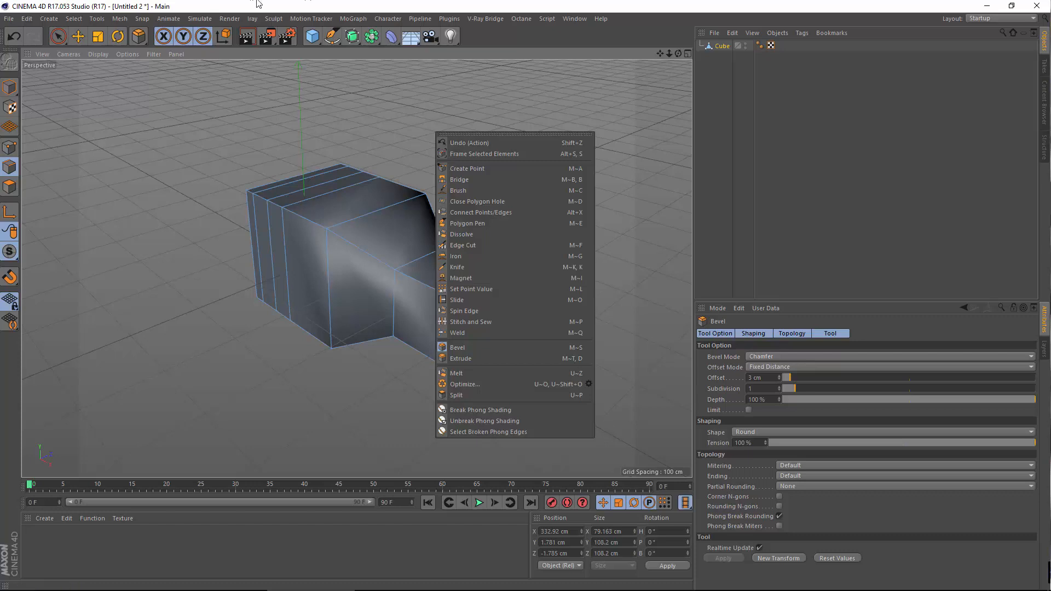
pyautogui.click(272, 4)
pyautogui.scroll(3, 300, 265)
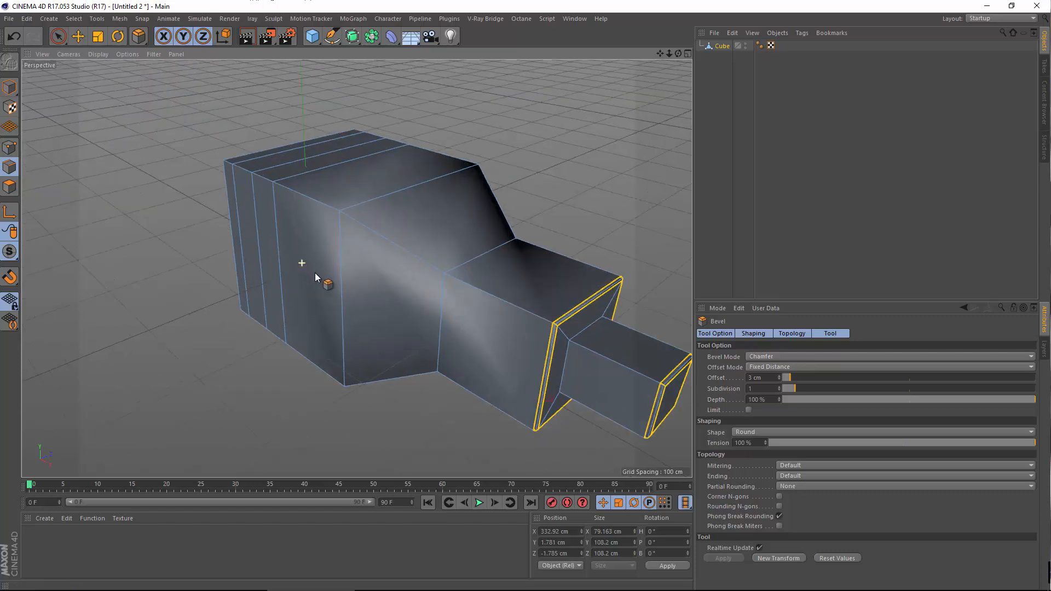
pyautogui.scroll(-6, 320, 281)
# Rotate the selected bevel edges slightly around the vertical axis and scale them down a little
pyautogui.click(73, 42)
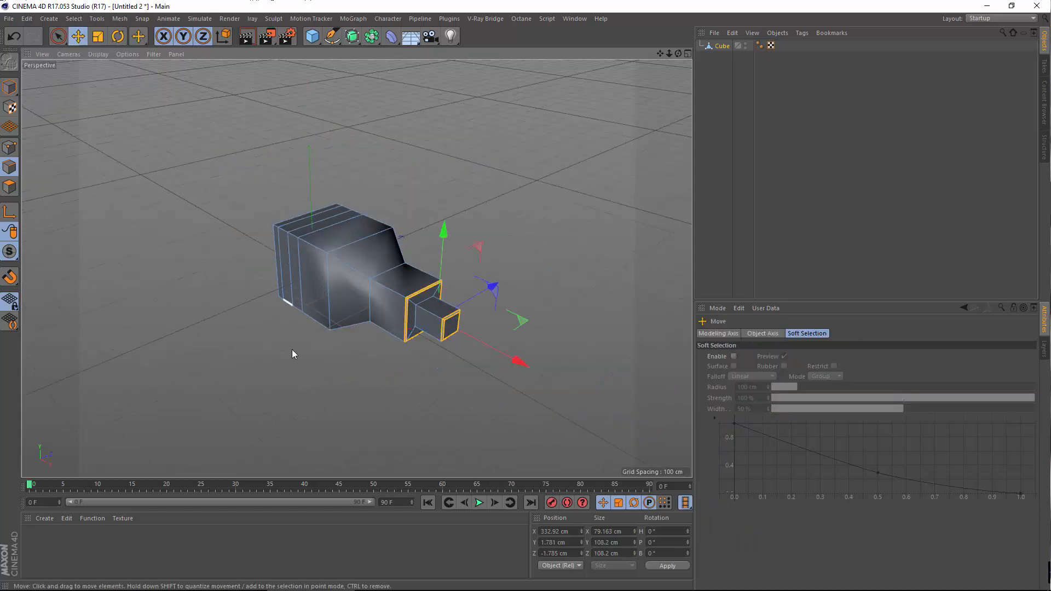
pyautogui.press('r')
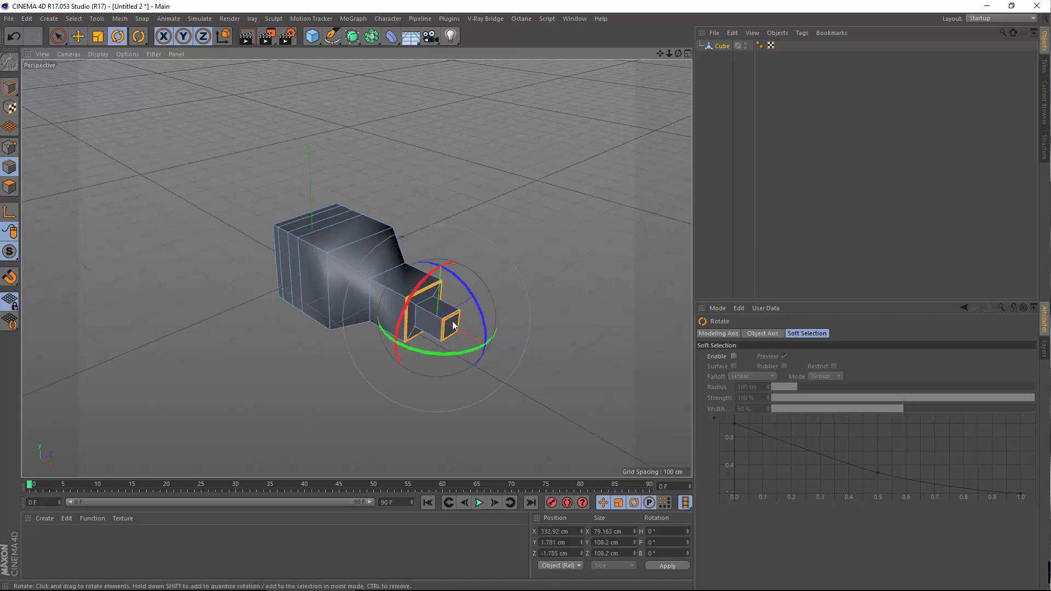
pyautogui.moveTo(436, 356)
pyautogui.mouseDown()
pyautogui.moveTo(502, 342)
pyautogui.moveTo(412, 366)
pyautogui.moveTo(439, 364)
pyautogui.mouseUp()
pyautogui.press('t')
pyautogui.moveTo(510, 345); pyautogui.dragTo(504, 251)
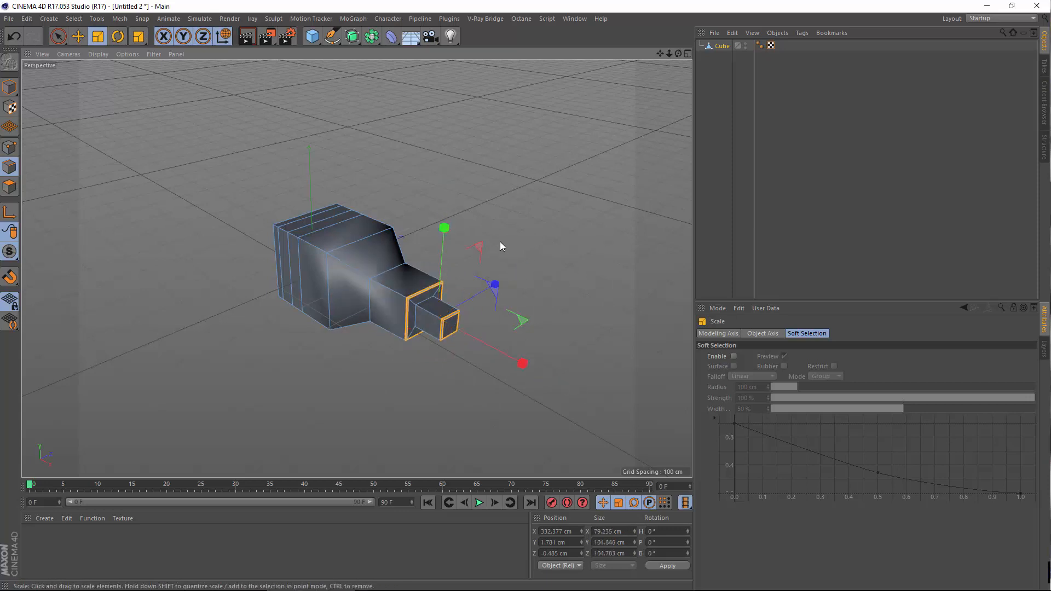
# Move the selected bevel edges slightly back along the X axis and clear the selection
pyautogui.press('e')
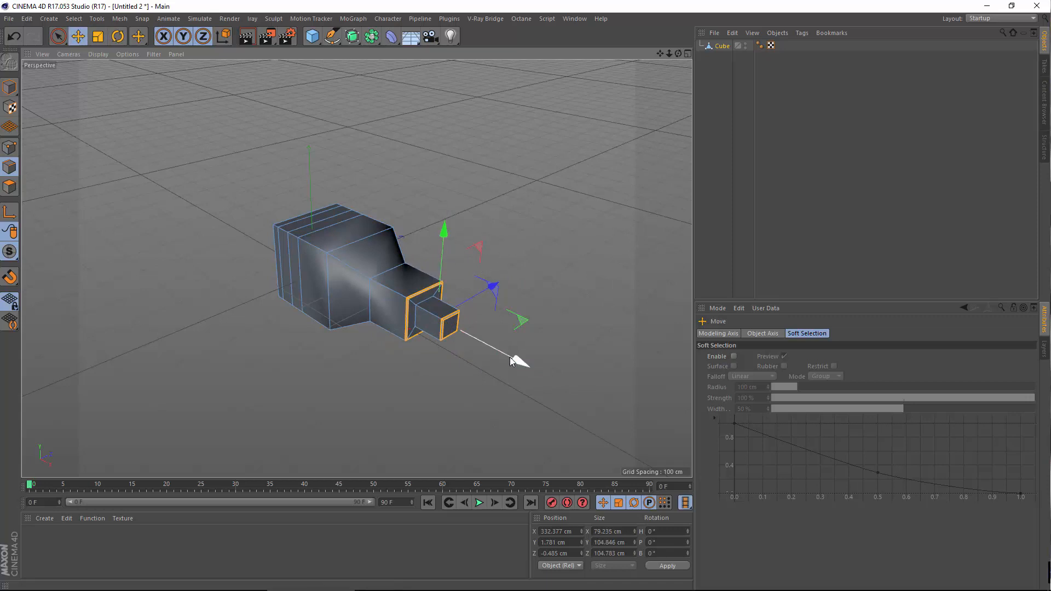
pyautogui.moveTo(510, 361); pyautogui.dragTo(505, 360)
pyautogui.click(257, 393)
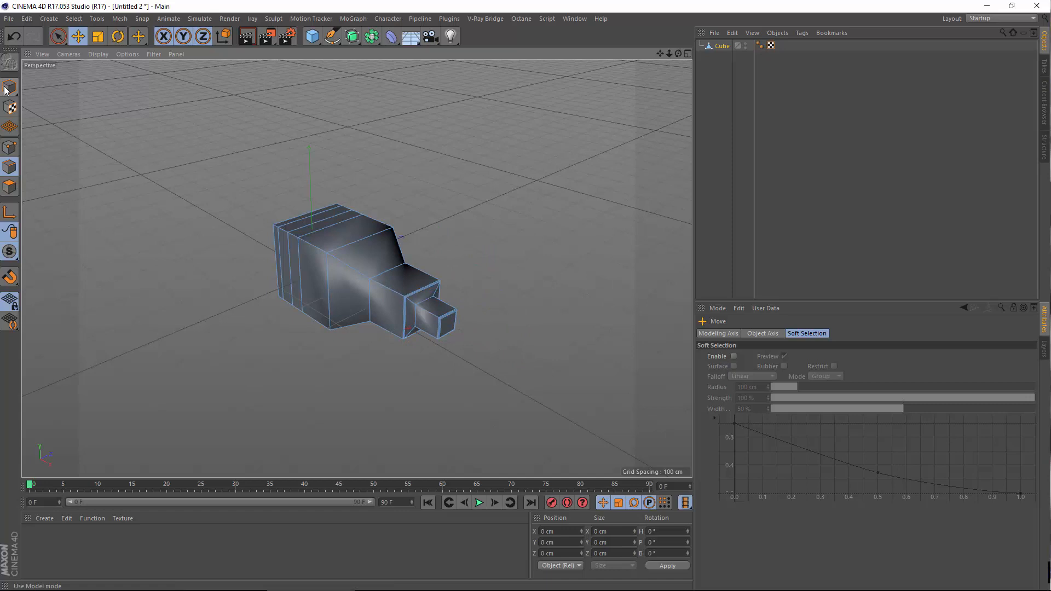
# Cycle through point, edge and polygon modes to compare the cube's editable components
pyautogui.click(6, 90)
pyautogui.click(10, 148)
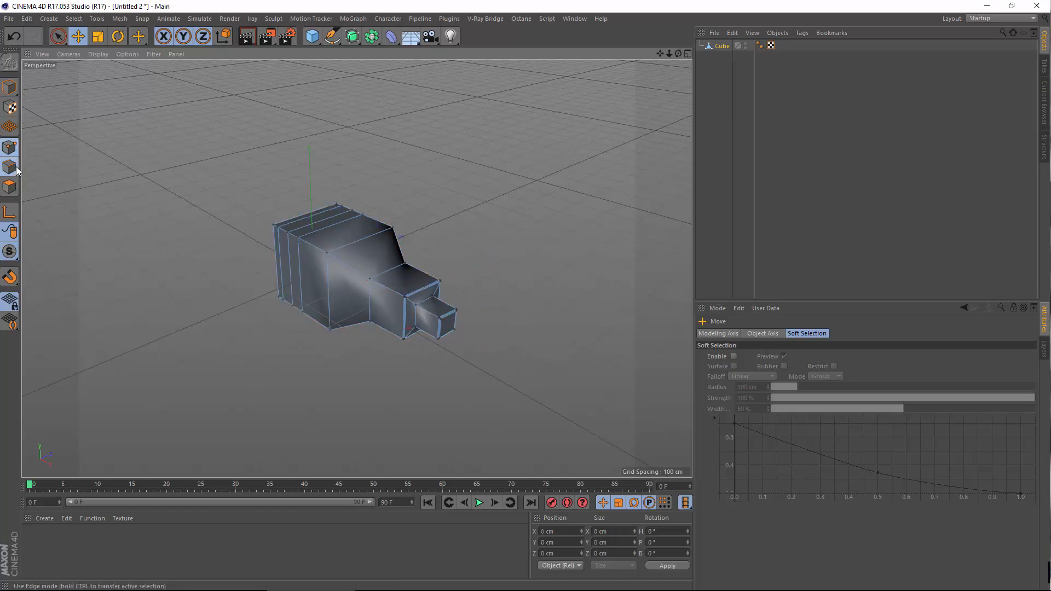
pyautogui.click(12, 186)
pyautogui.click(11, 150)
pyautogui.click(11, 168)
pyautogui.click(9, 188)
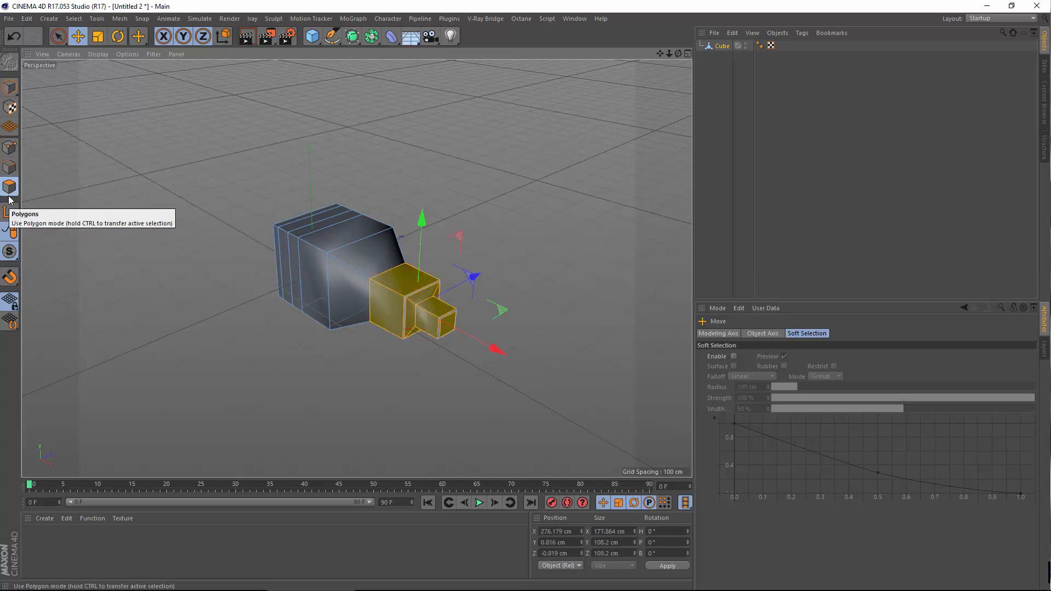
# Move the whole cube in model mode along the X axis to about 102 cm and clear the selection
pyautogui.click(10, 87)
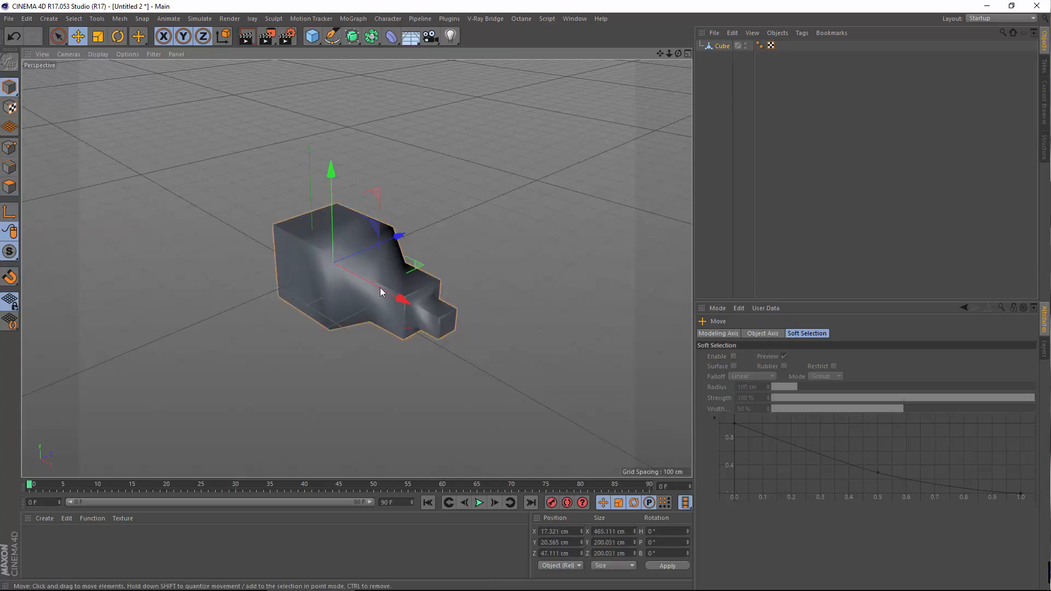
pyautogui.moveTo(414, 308); pyautogui.dragTo(362, 347)
pyautogui.click(244, 192)
pyautogui.keyDown('alt'); pyautogui.moveTo(291, 239); pyautogui.dragTo(285, 210); pyautogui.keyUp('alt')
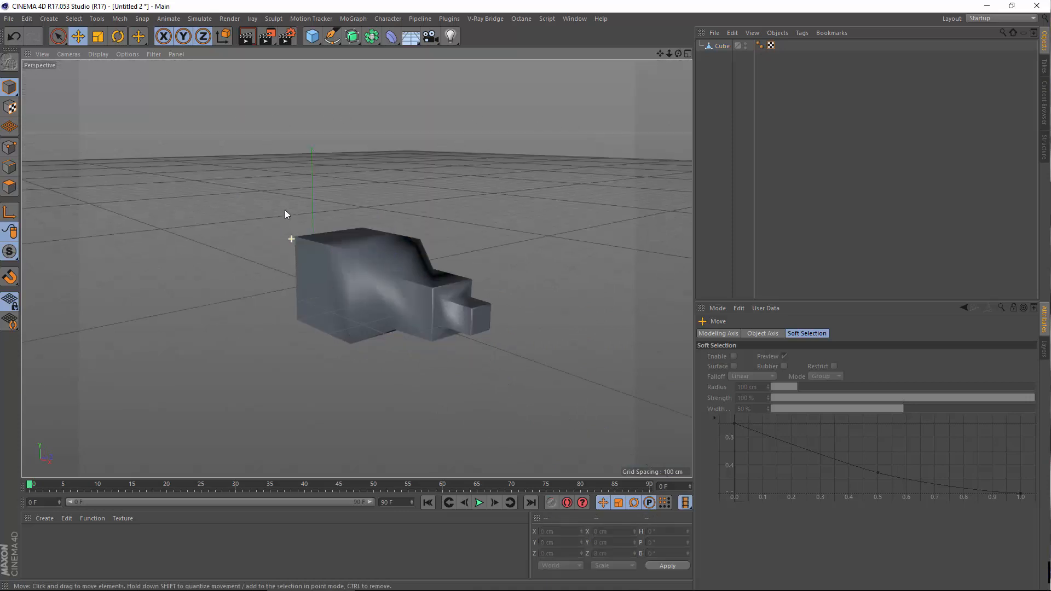
# Look over the available primitive objects and reselect the cube in model mode
pyautogui.click(315, 39)
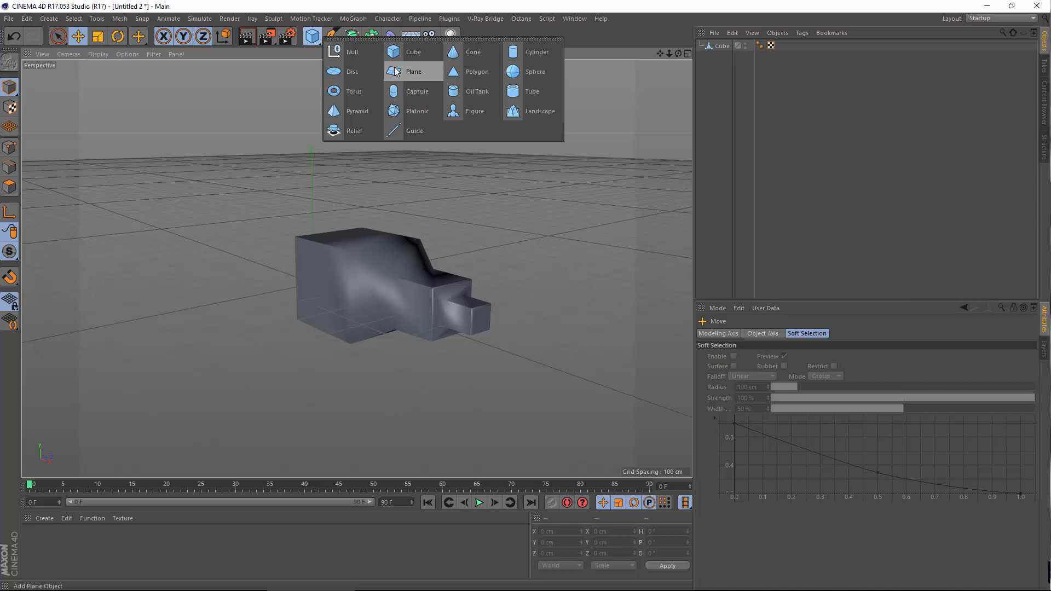
pyautogui.click(405, 269)
pyautogui.keyDown('alt'); pyautogui.moveTo(368, 257); pyautogui.dragTo(401, 344); pyautogui.keyUp('alt')
# Compare the context commands available for the cube in model, point and edge modes
pyautogui.rightClick(457, 197)
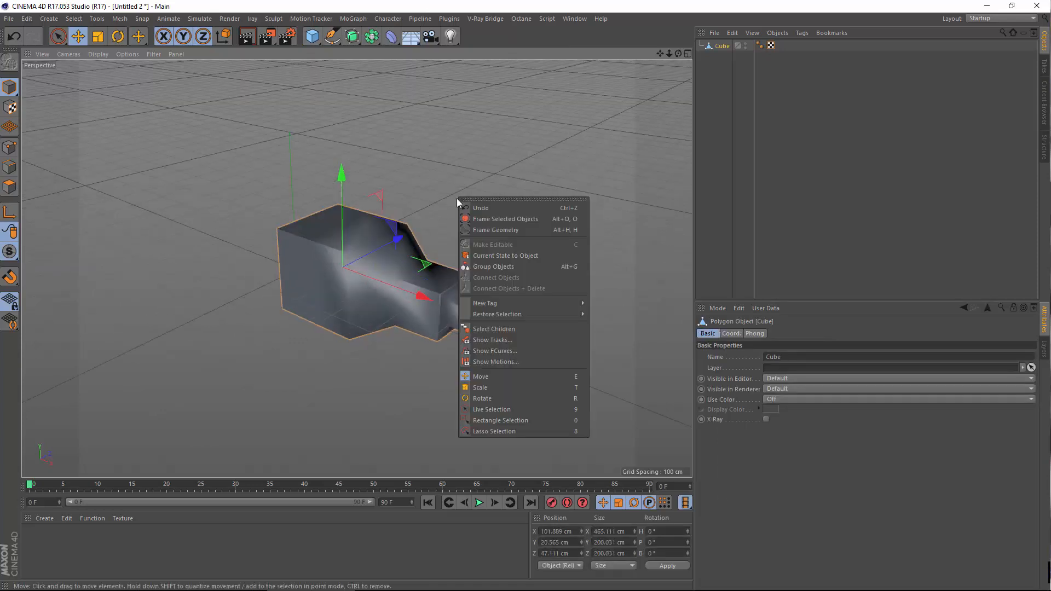
pyautogui.click(10, 167)
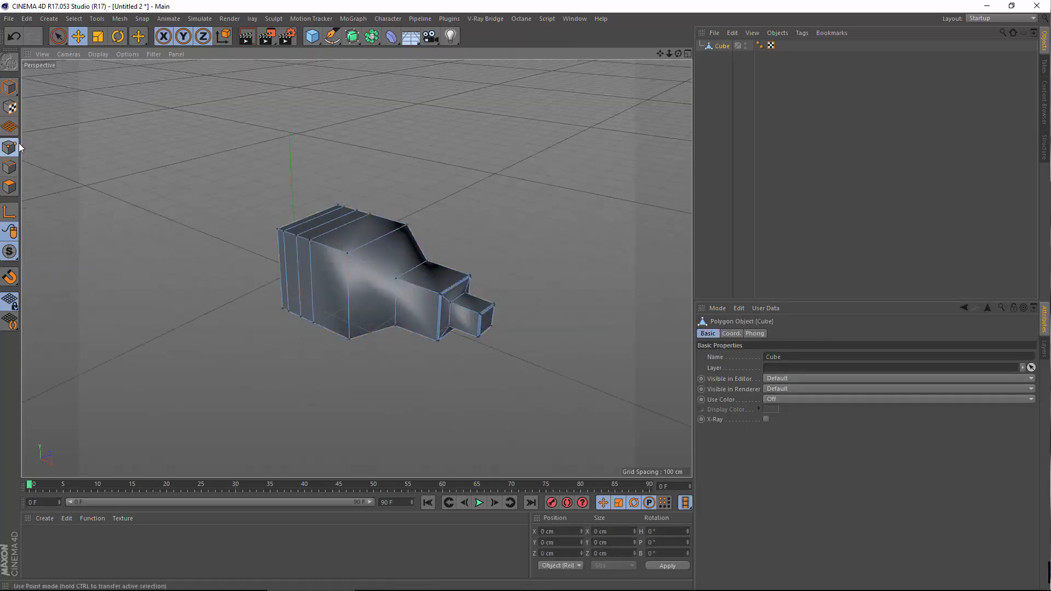
pyautogui.rightClick(318, 186)
pyautogui.rightClick(182, 165)
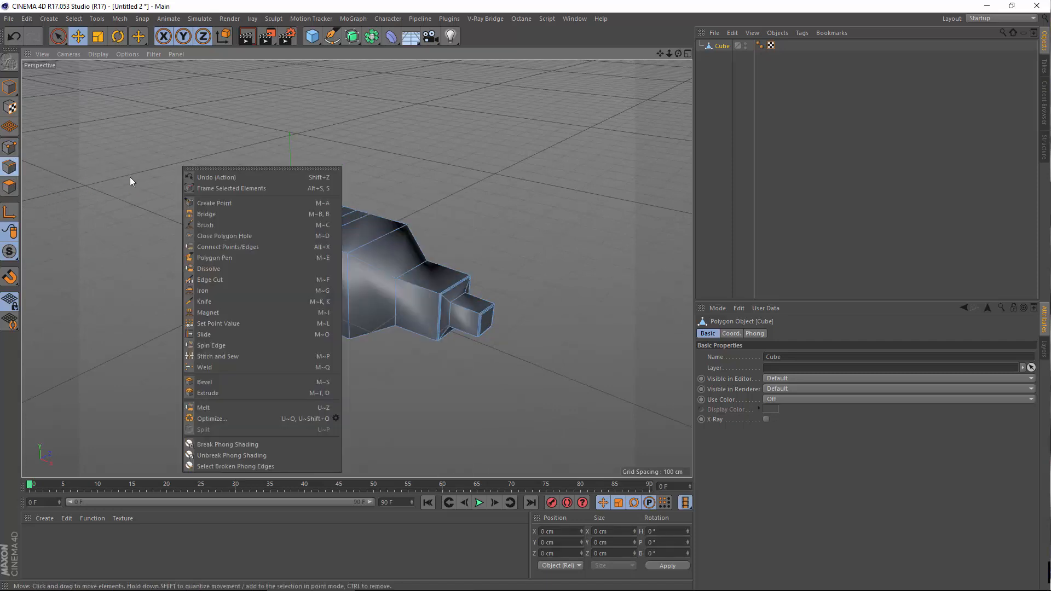
# Review the polygon mode commands and deselect the polygons on the cube's narrow extruded end
pyautogui.click(10, 186)
pyautogui.rightClick(239, 170)
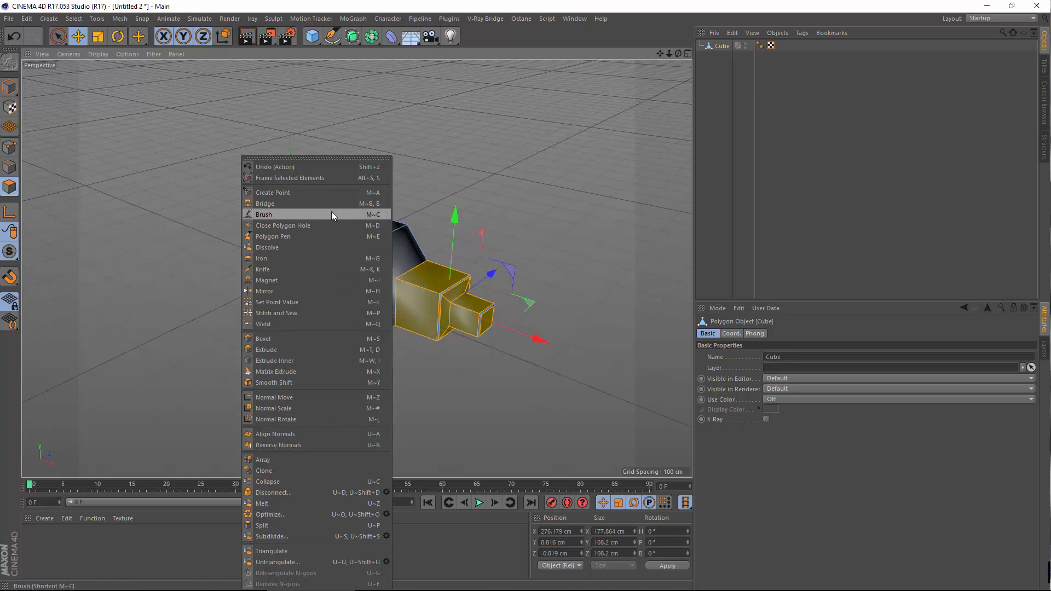
pyautogui.click(472, 123)
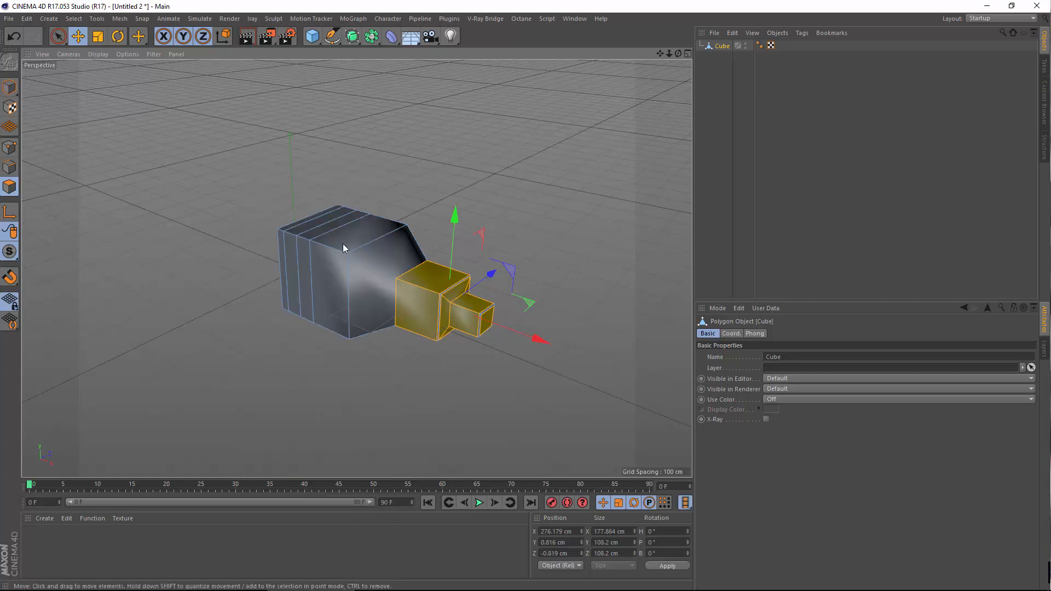
pyautogui.scroll(3, 343, 244)
pyautogui.click(462, 160)
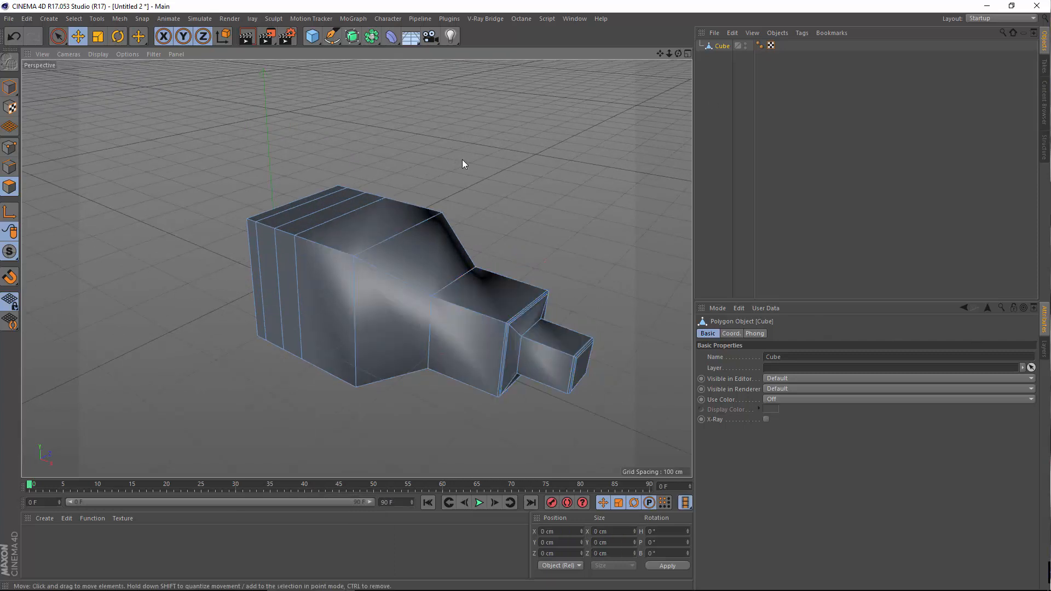